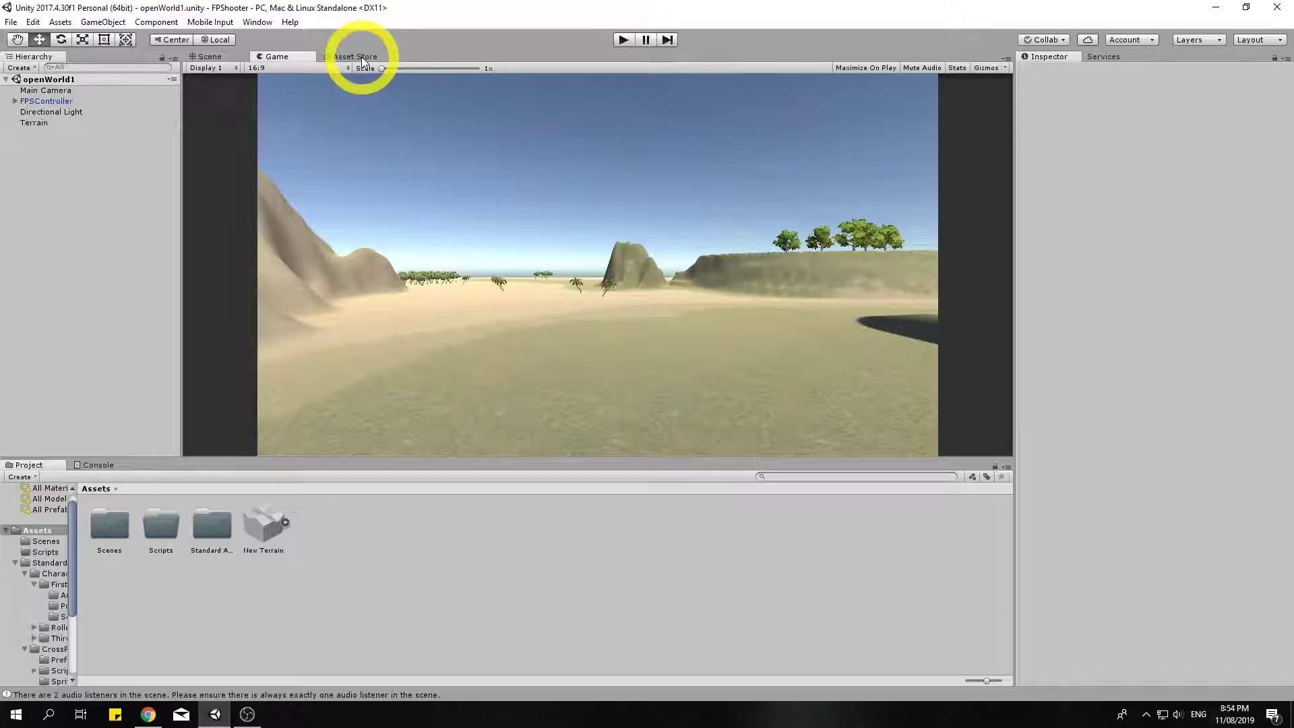
Step: Open the Asset Store and filter its assets to the 3D category
{"action": "left_click", "coordinate": [216, 57]}
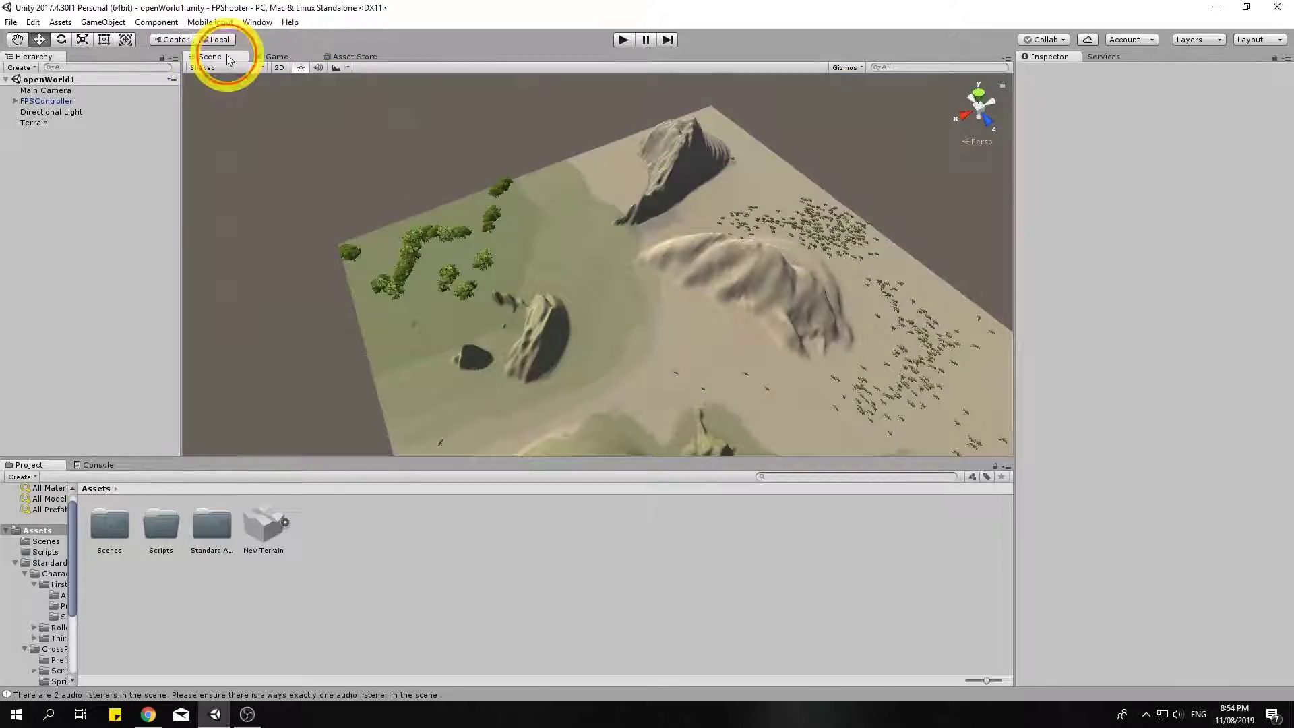
{"action": "left_click", "coordinate": [274, 58]}
{"action": "left_click", "coordinate": [355, 57]}
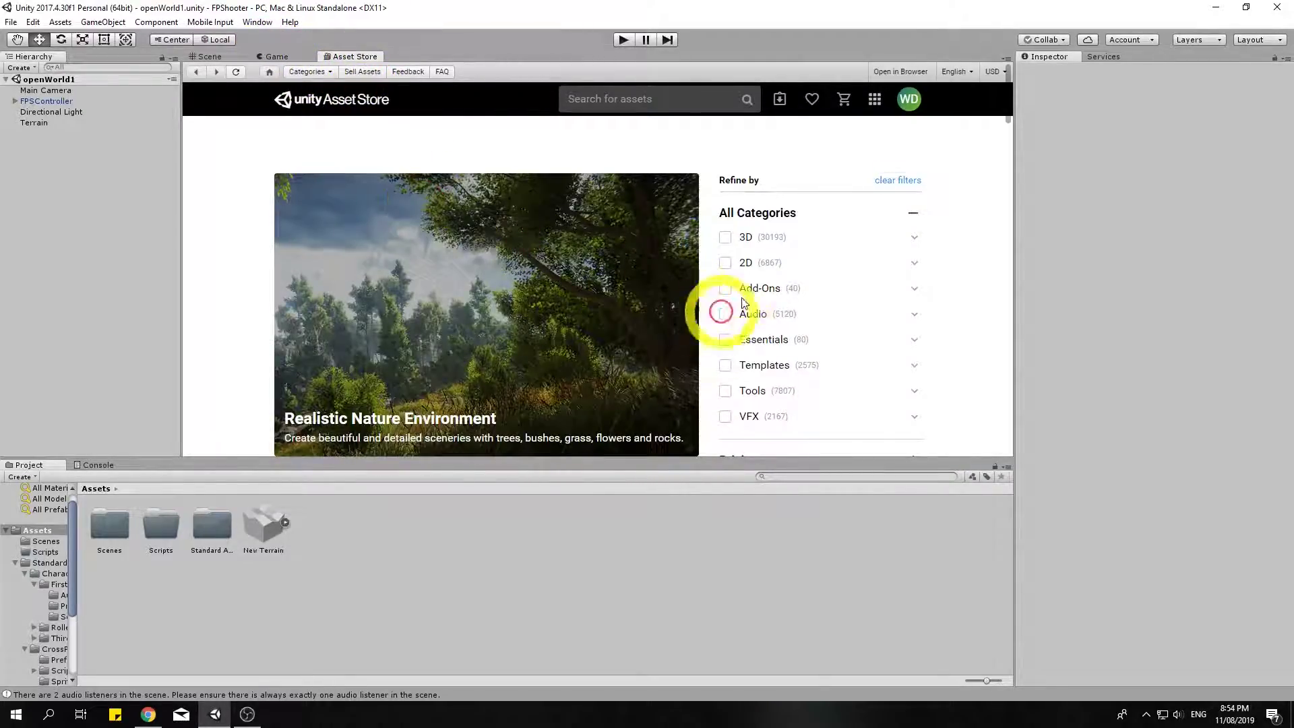
{"action": "scroll", "coordinate": [721, 273], "scroll_direction": "down", "scroll_amount": 1}
{"action": "scroll", "coordinate": [765, 361], "scroll_direction": "down", "scroll_amount": 3}
{"action": "scroll", "coordinate": [858, 404], "scroll_direction": "up", "scroll_amount": 3}
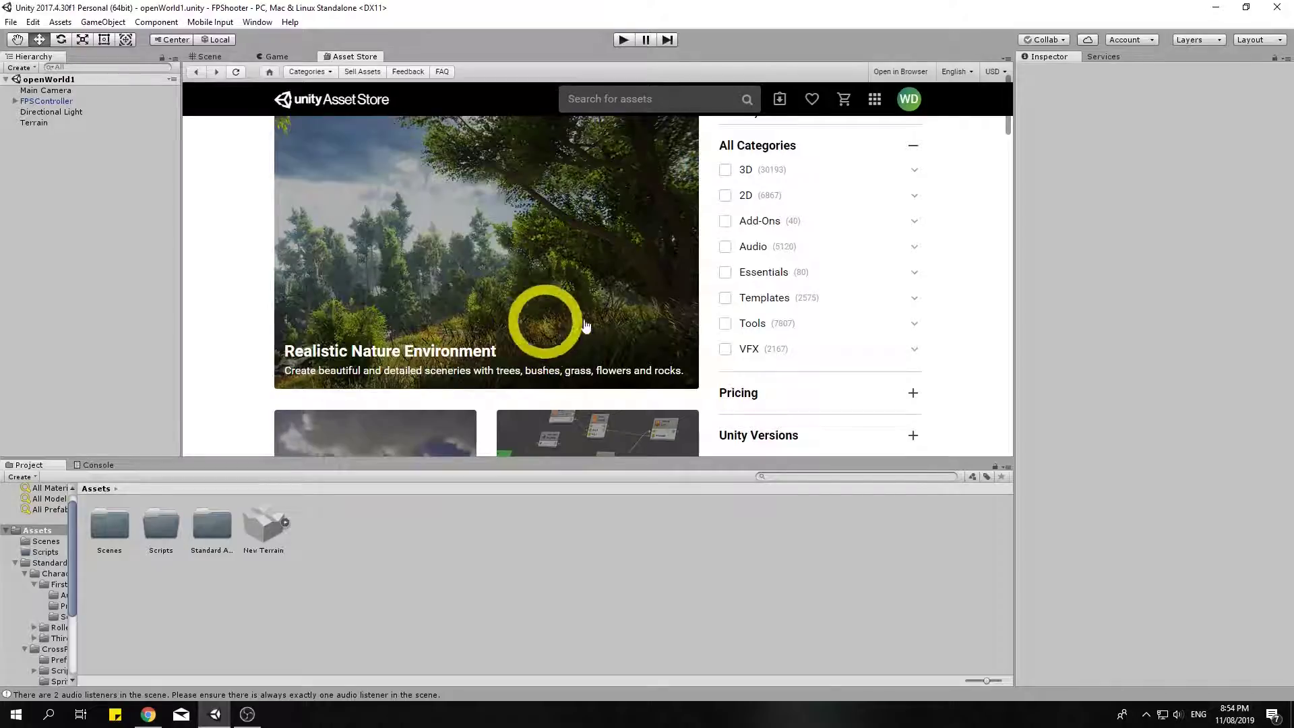
{"action": "left_click", "coordinate": [727, 175]}
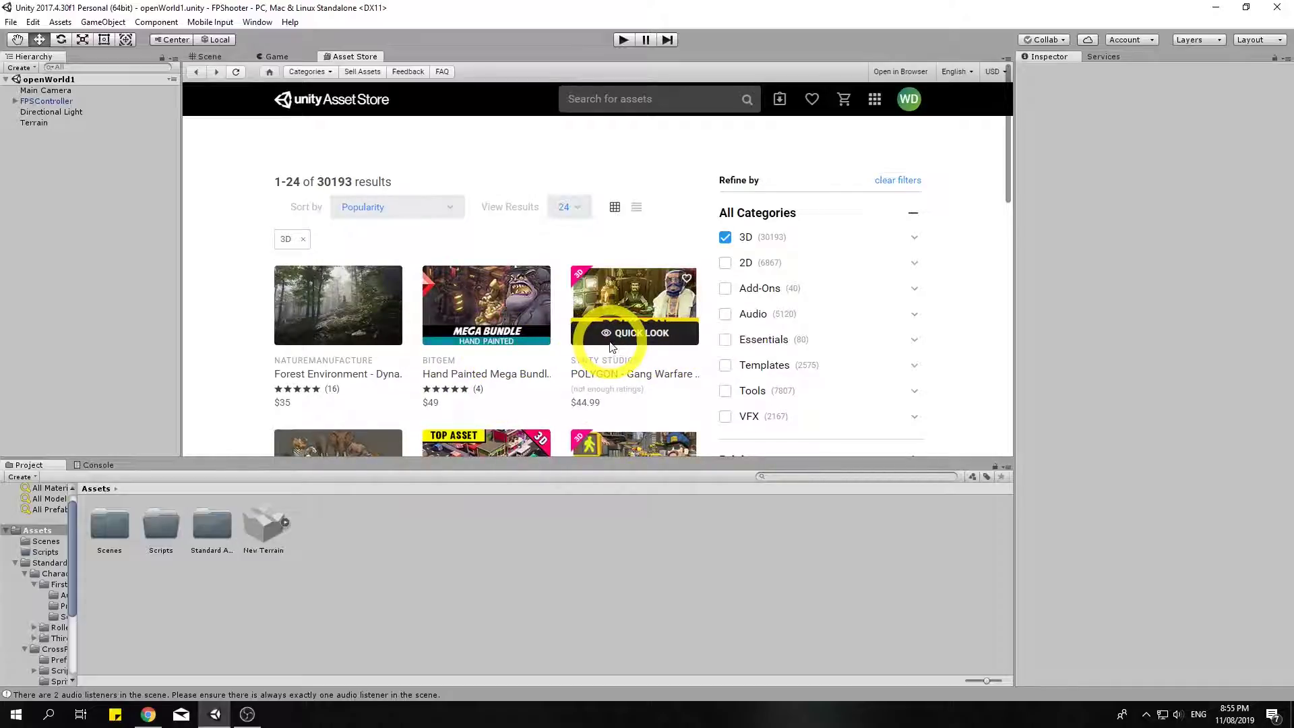
Step: Look over the popular 3D assets and restrict the results to Free Assets
{"action": "scroll", "coordinate": [612, 347], "scroll_direction": "down", "scroll_amount": 1}
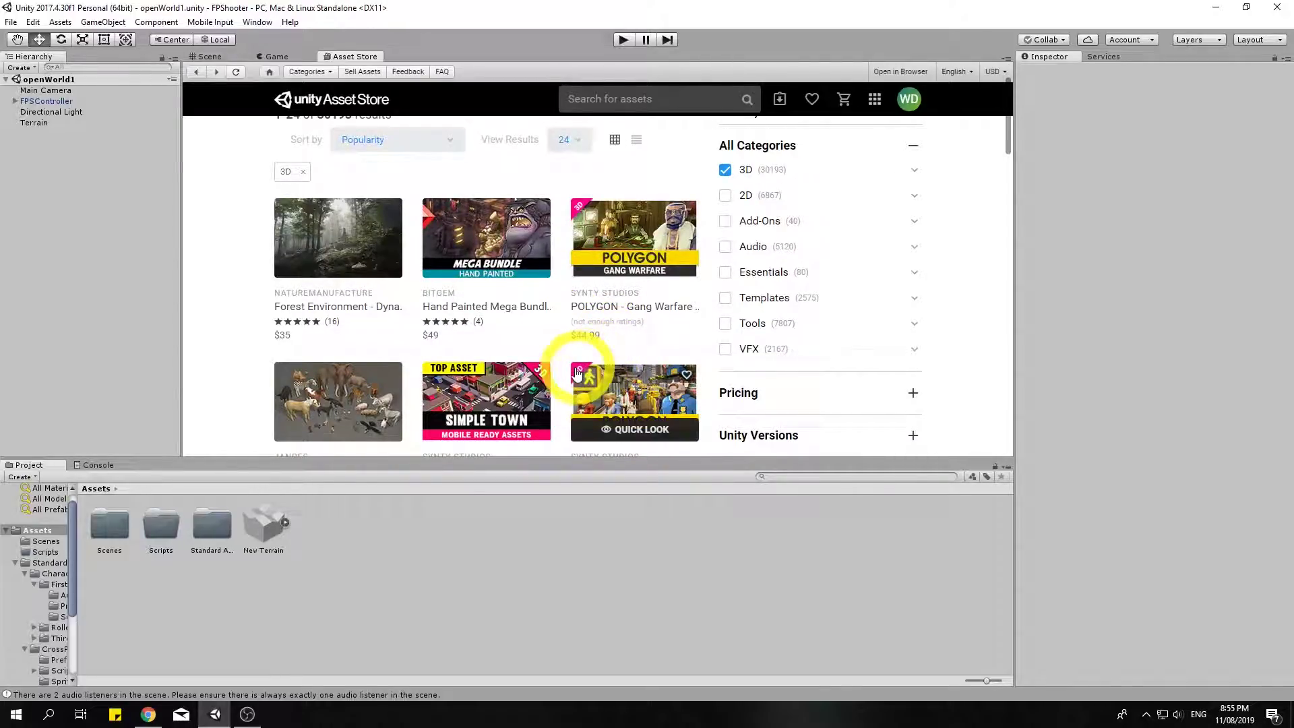
{"action": "scroll", "coordinate": [525, 313], "scroll_direction": "down", "scroll_amount": 2}
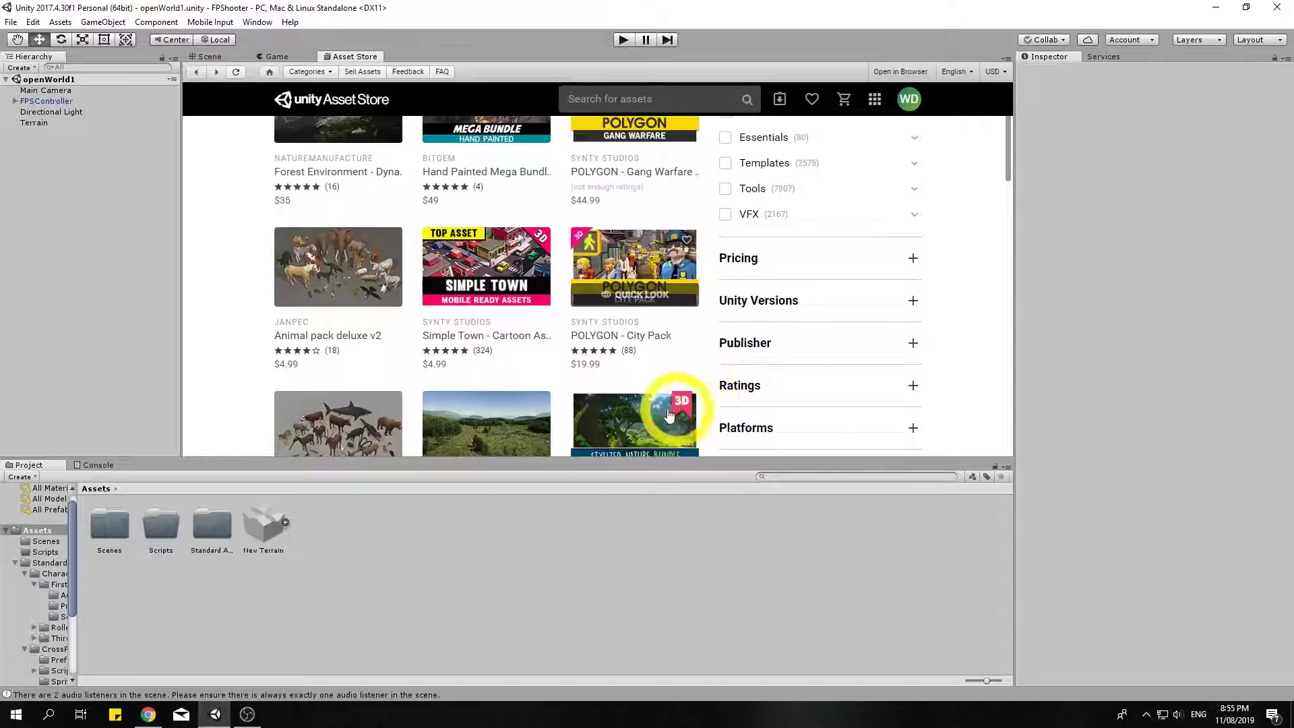
{"action": "scroll", "coordinate": [660, 384], "scroll_direction": "down", "scroll_amount": 1}
{"action": "scroll", "coordinate": [620, 377], "scroll_direction": "down", "scroll_amount": 2}
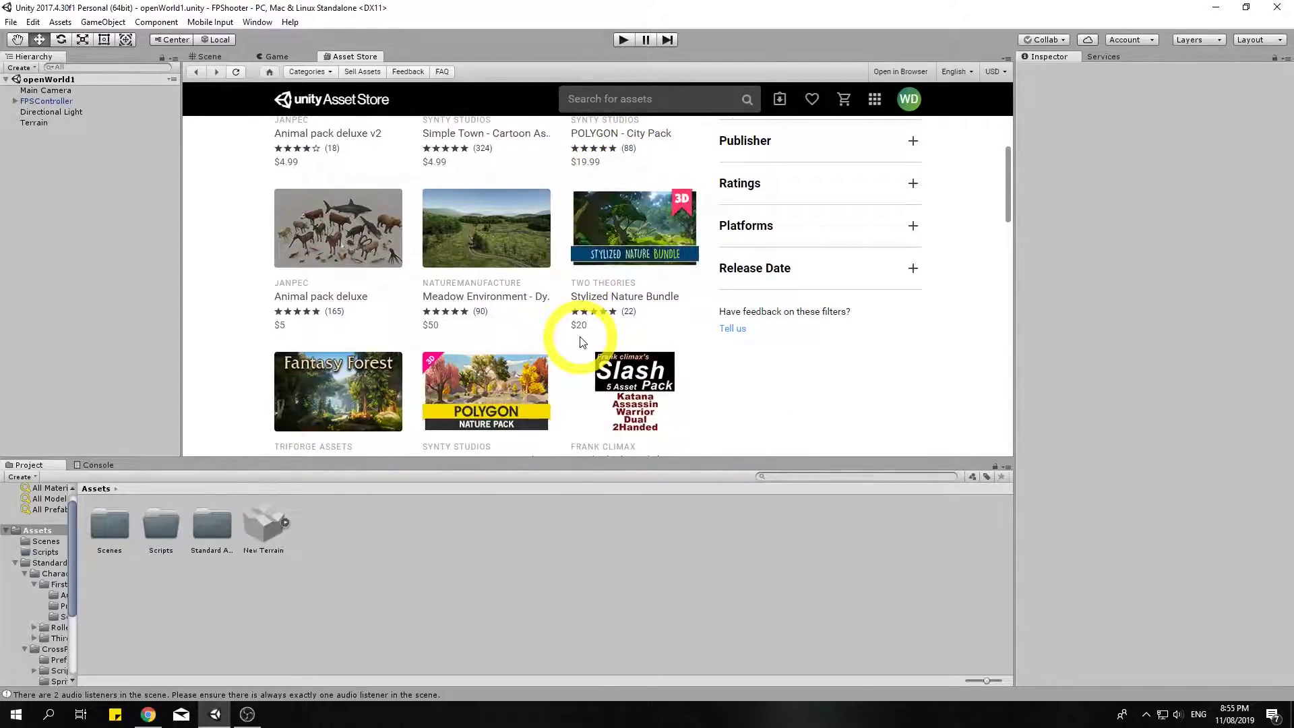
{"action": "scroll", "coordinate": [582, 342], "scroll_direction": "down", "scroll_amount": 2}
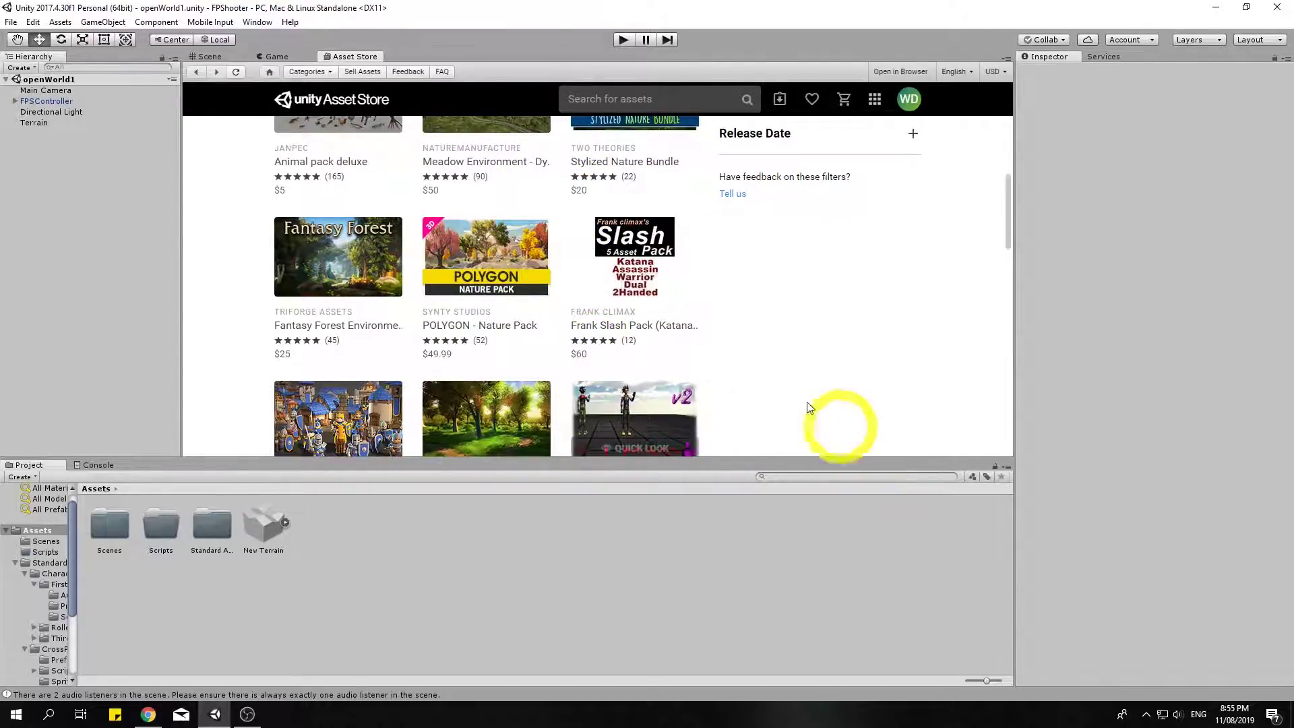
{"action": "scroll", "coordinate": [739, 362], "scroll_direction": "up", "scroll_amount": 7}
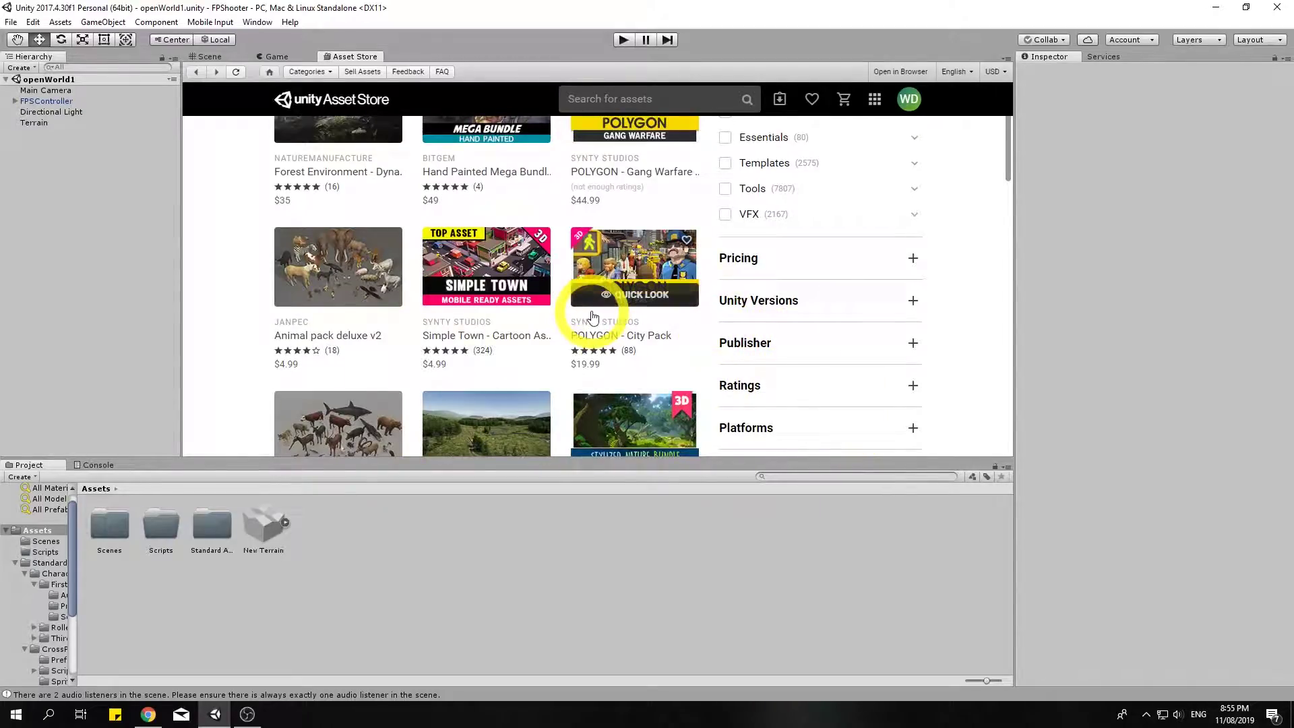
{"action": "scroll", "coordinate": [615, 340], "scroll_direction": "up", "scroll_amount": 3}
{"action": "scroll", "coordinate": [647, 345], "scroll_direction": "down", "scroll_amount": 4}
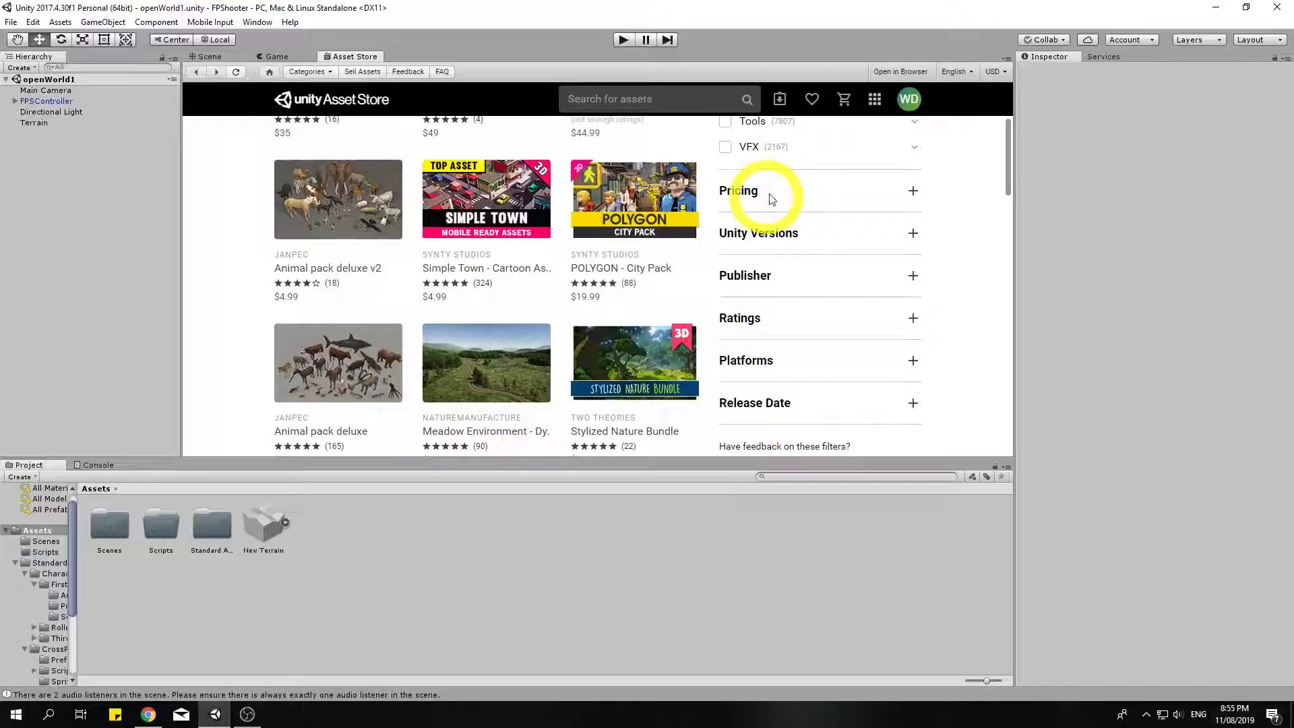
{"action": "left_click", "coordinate": [786, 193]}
{"action": "left_click", "coordinate": [725, 277]}
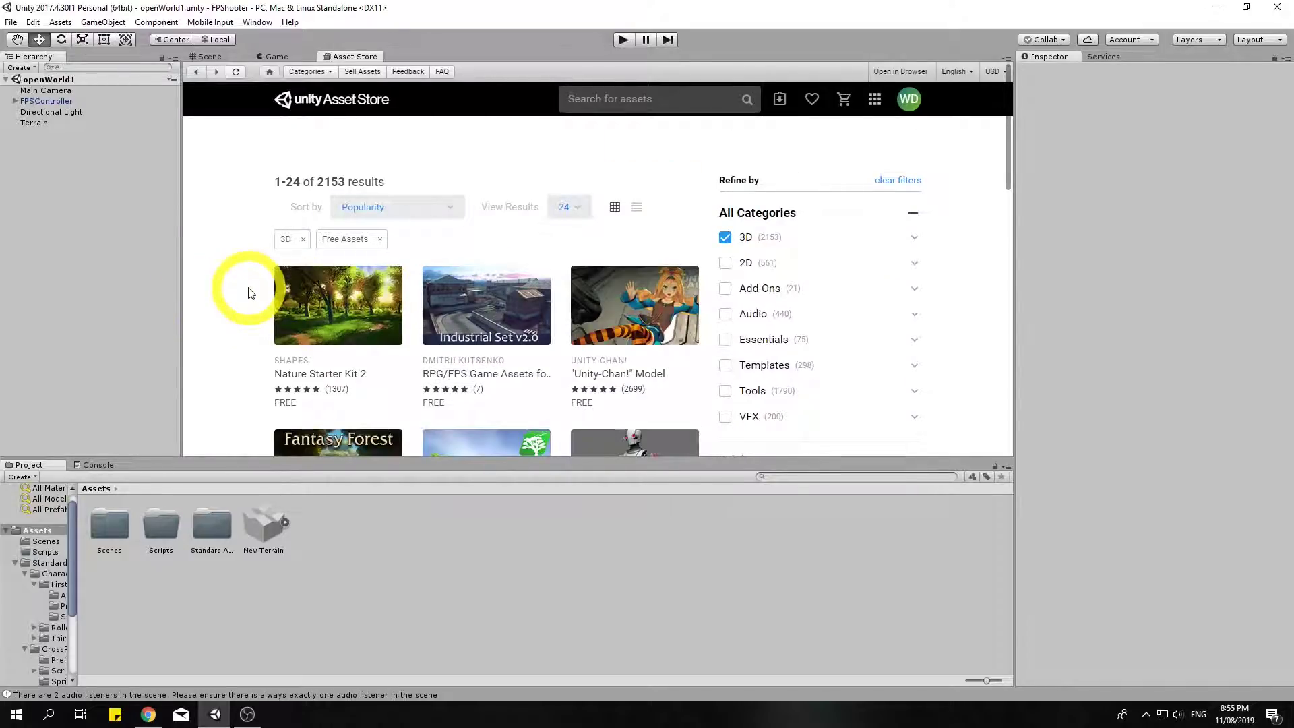
Step: Browse the free 3D assets and open the Low Poly FPS Pack - Free (Sample) page
{"action": "scroll", "coordinate": [249, 291], "scroll_direction": "down", "scroll_amount": 1}
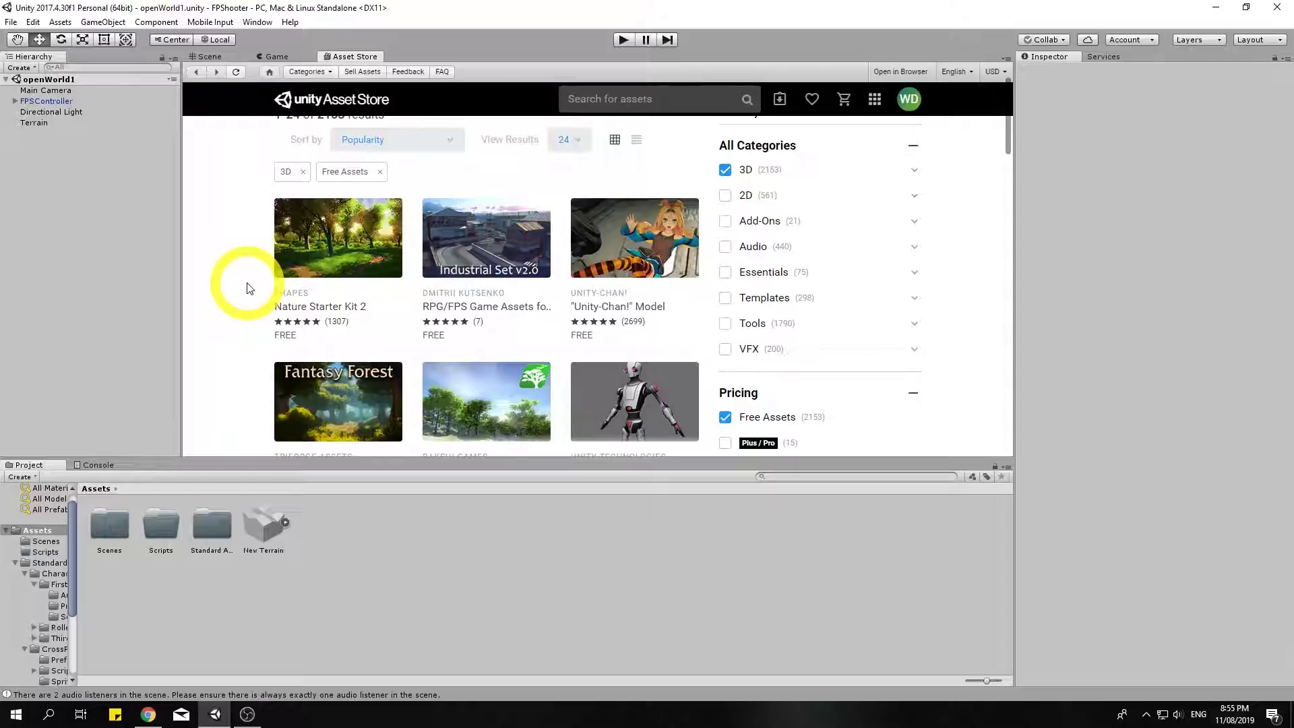
{"action": "scroll", "coordinate": [248, 288], "scroll_direction": "down", "scroll_amount": 2}
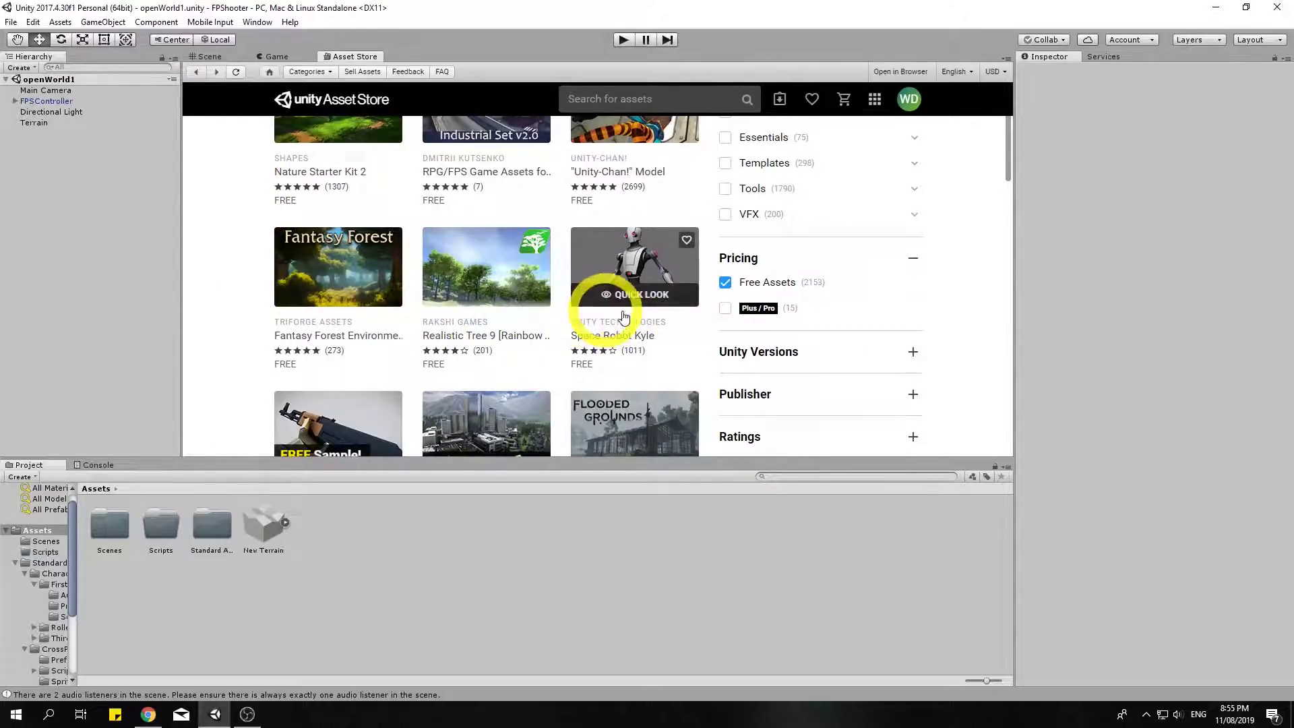
{"action": "scroll", "coordinate": [245, 283], "scroll_direction": "down", "scroll_amount": 2}
{"action": "scroll", "coordinate": [207, 258], "scroll_direction": "down", "scroll_amount": 1}
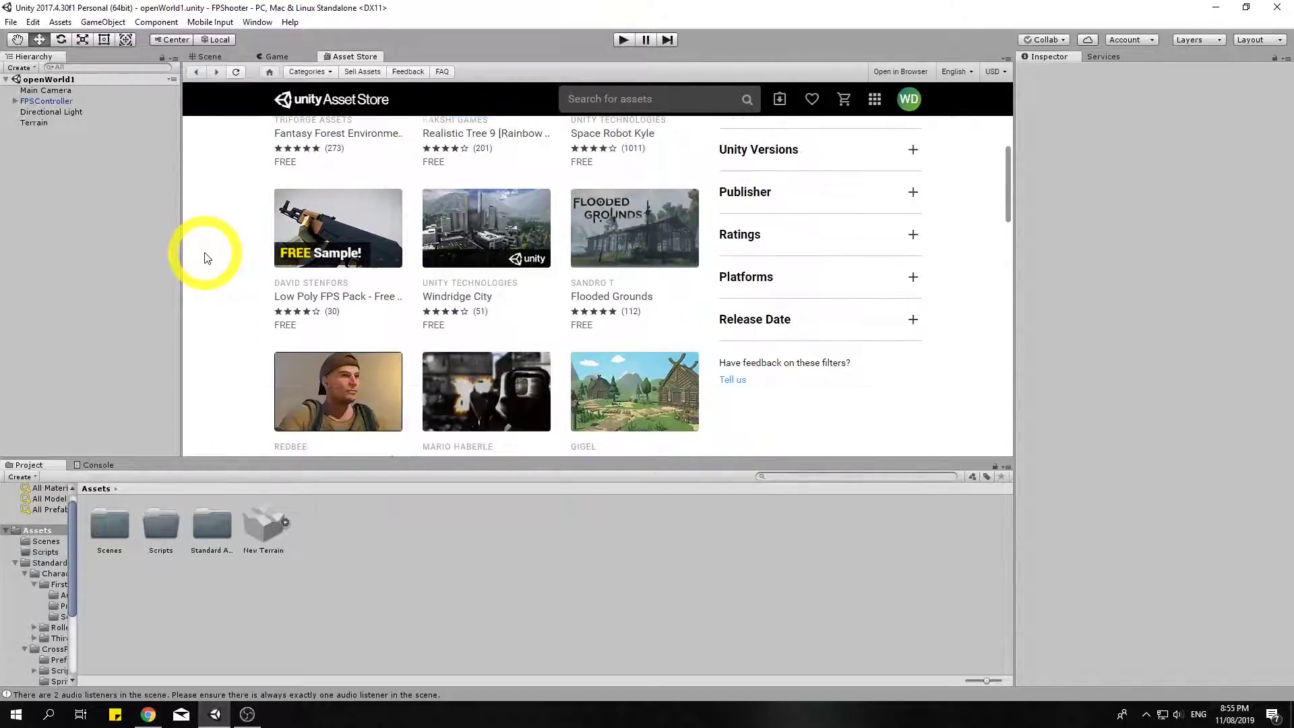
{"action": "mouse_move", "coordinate": [336, 310]}
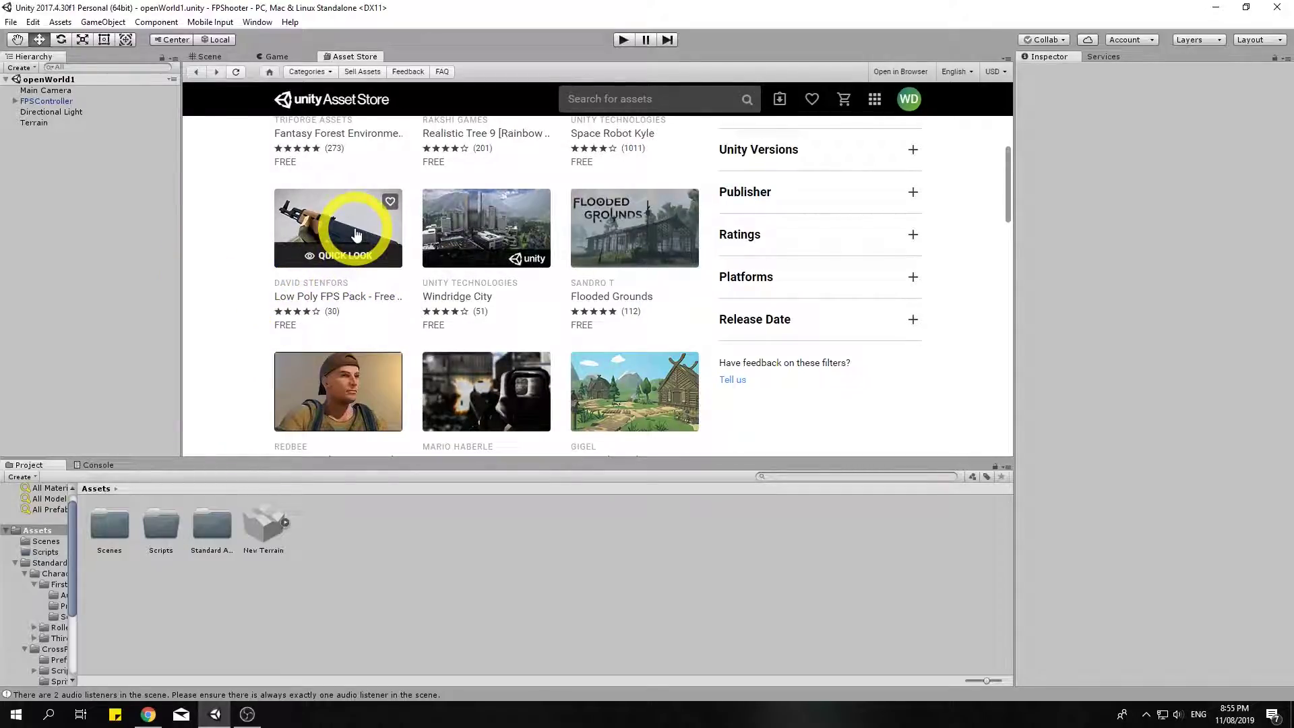
{"action": "left_click", "coordinate": [353, 232]}
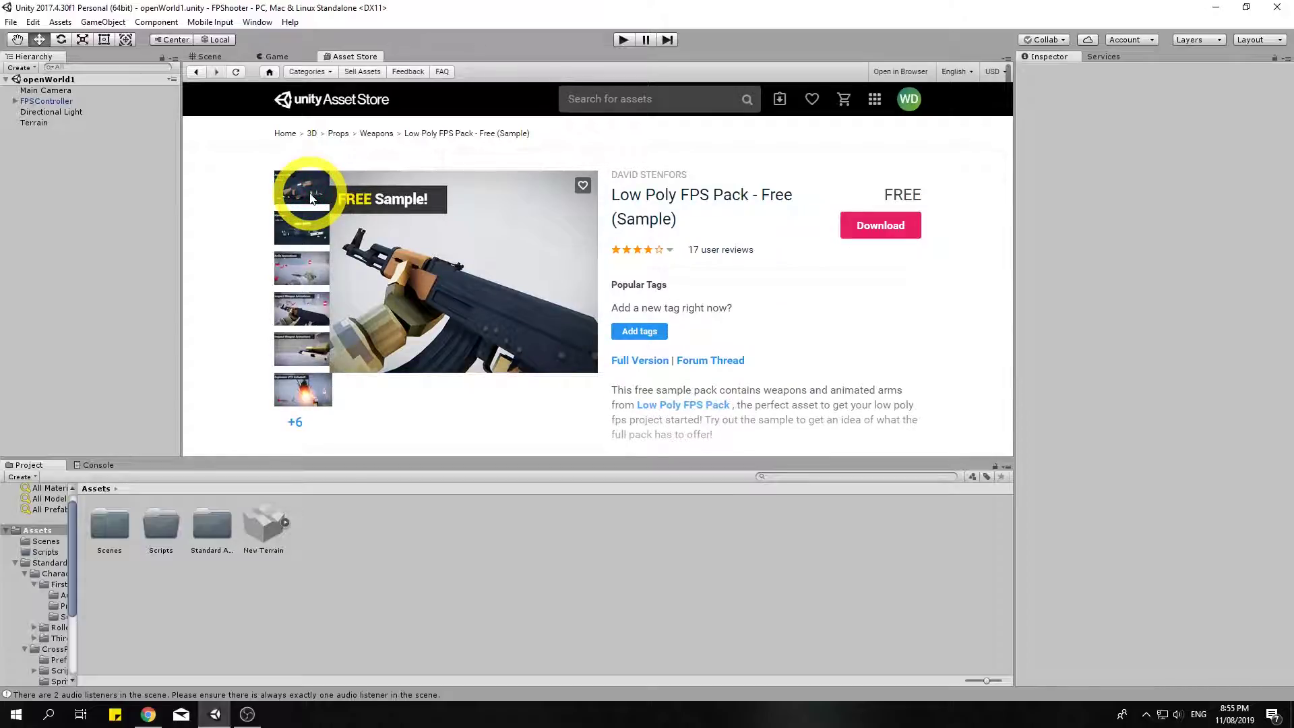
Step: Examine the Low Poly FPS Pack's preview images of knife, weapon and explosion effects, and return to the results
{"action": "left_click", "coordinate": [305, 264]}
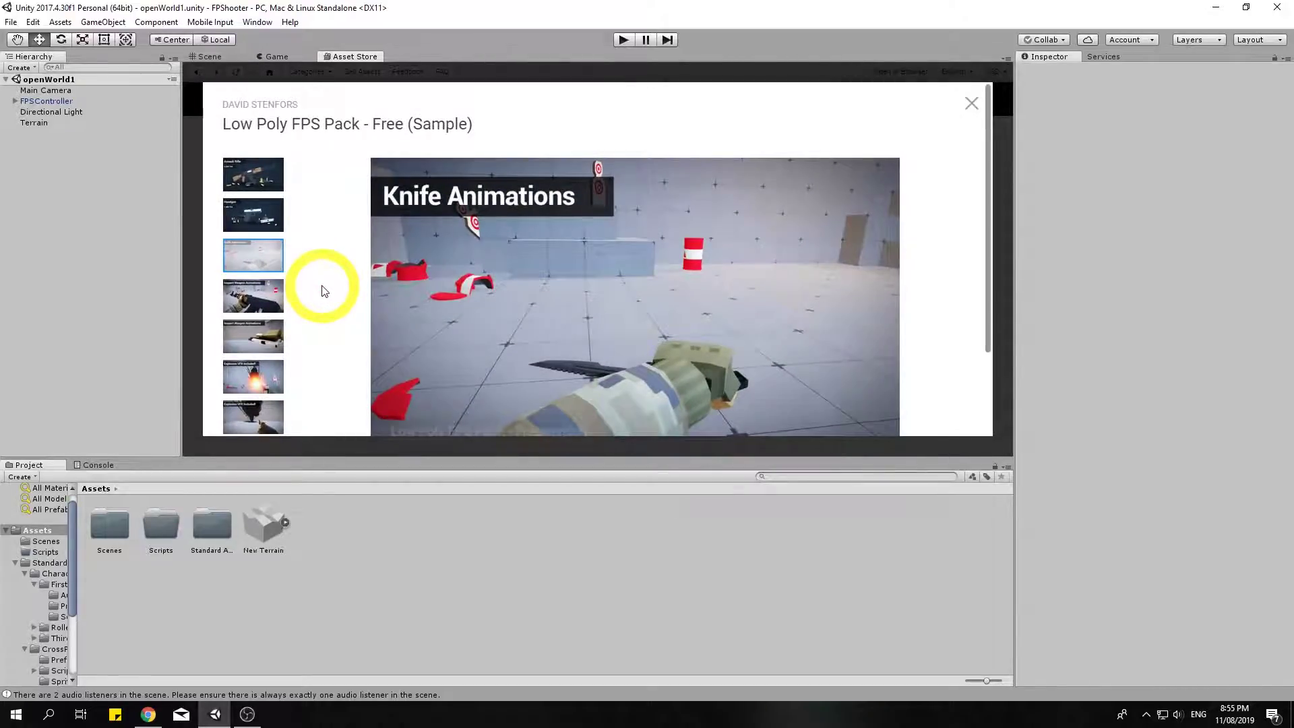
{"action": "left_click", "coordinate": [252, 300]}
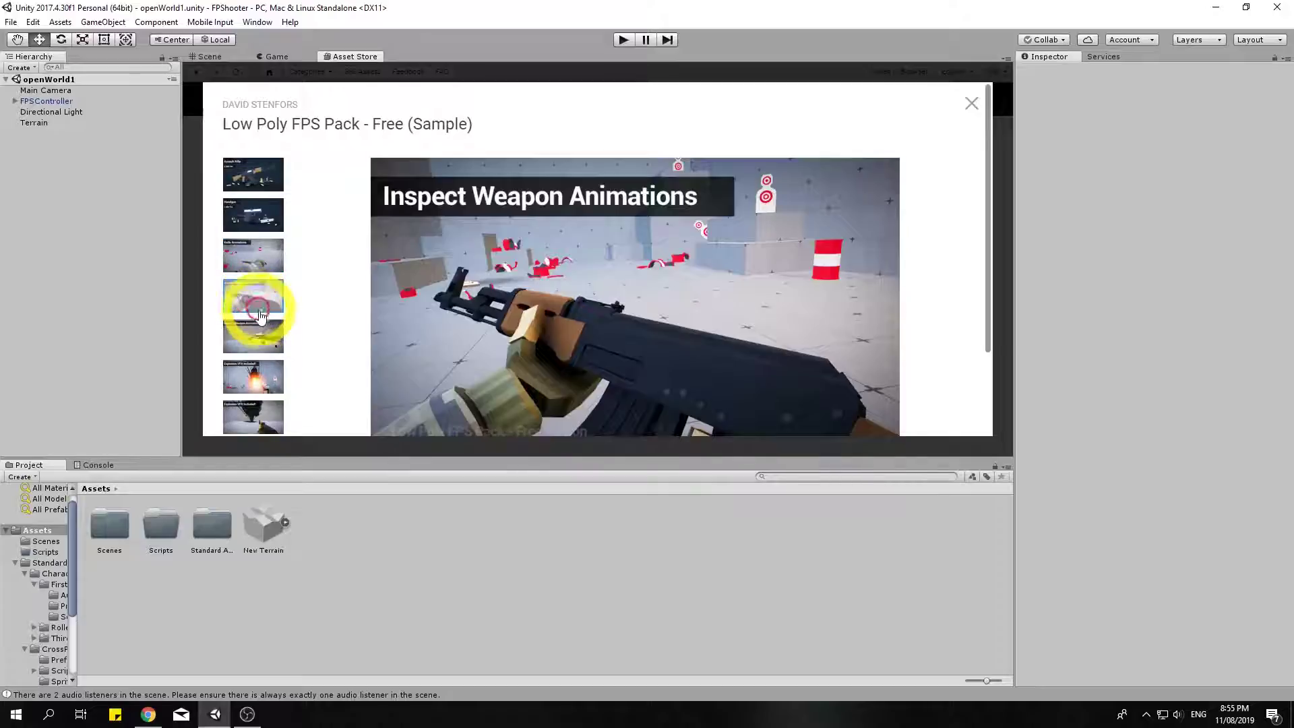
{"action": "left_click", "coordinate": [264, 325]}
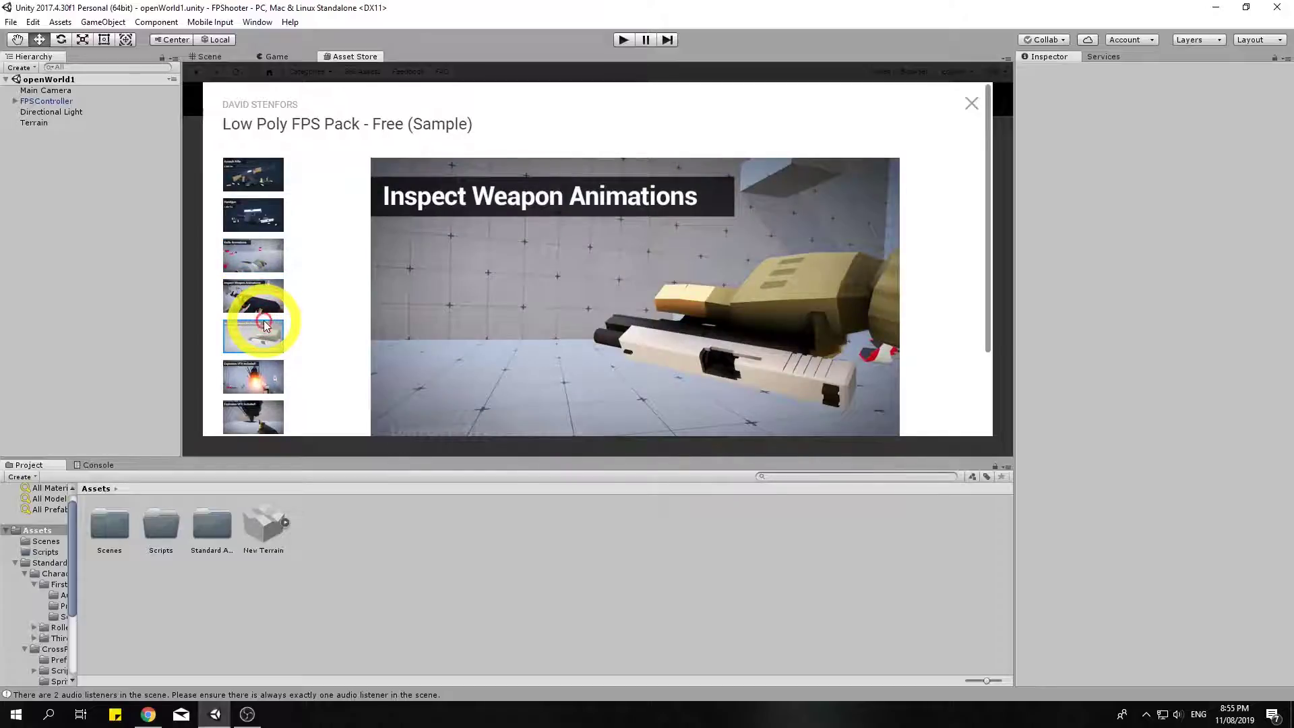
{"action": "left_click", "coordinate": [264, 373]}
{"action": "left_click", "coordinate": [266, 418]}
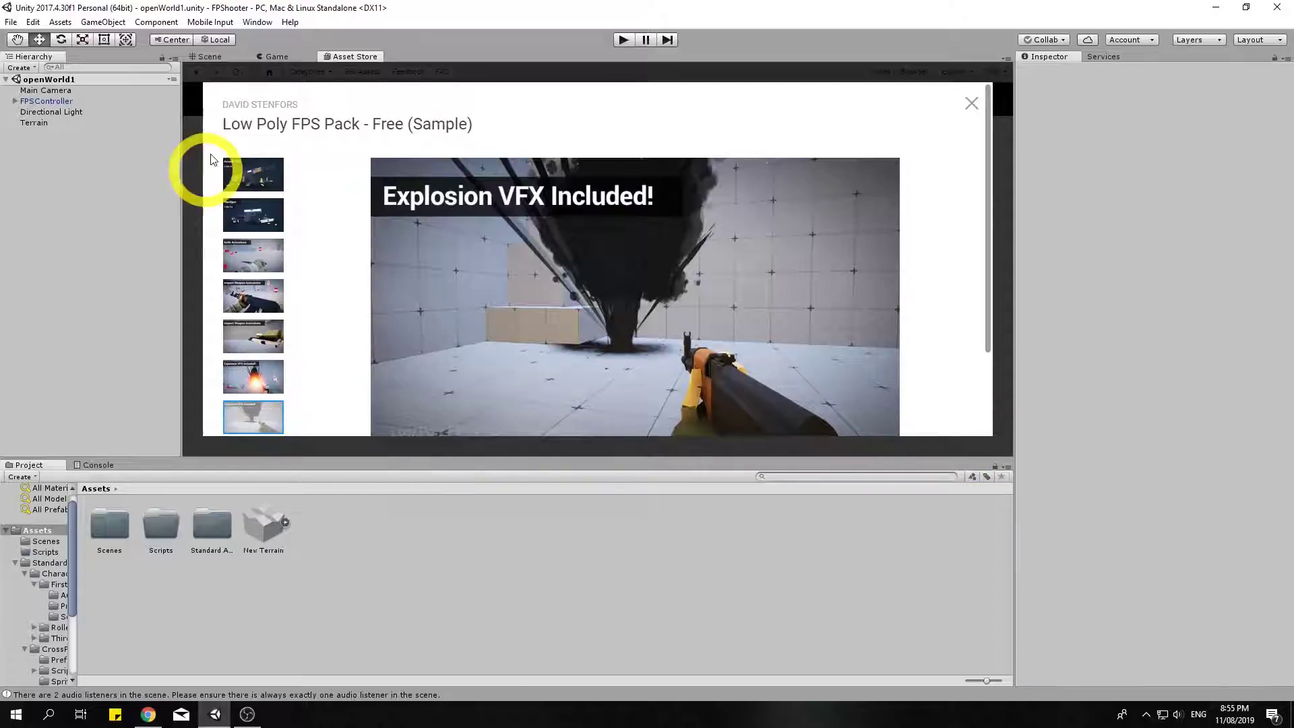
{"action": "scroll", "coordinate": [643, 284], "scroll_direction": "down", "scroll_amount": 1}
{"action": "scroll", "coordinate": [643, 285], "scroll_direction": "down", "scroll_amount": 1}
{"action": "scroll", "coordinate": [910, 270], "scroll_direction": "up", "scroll_amount": 2}
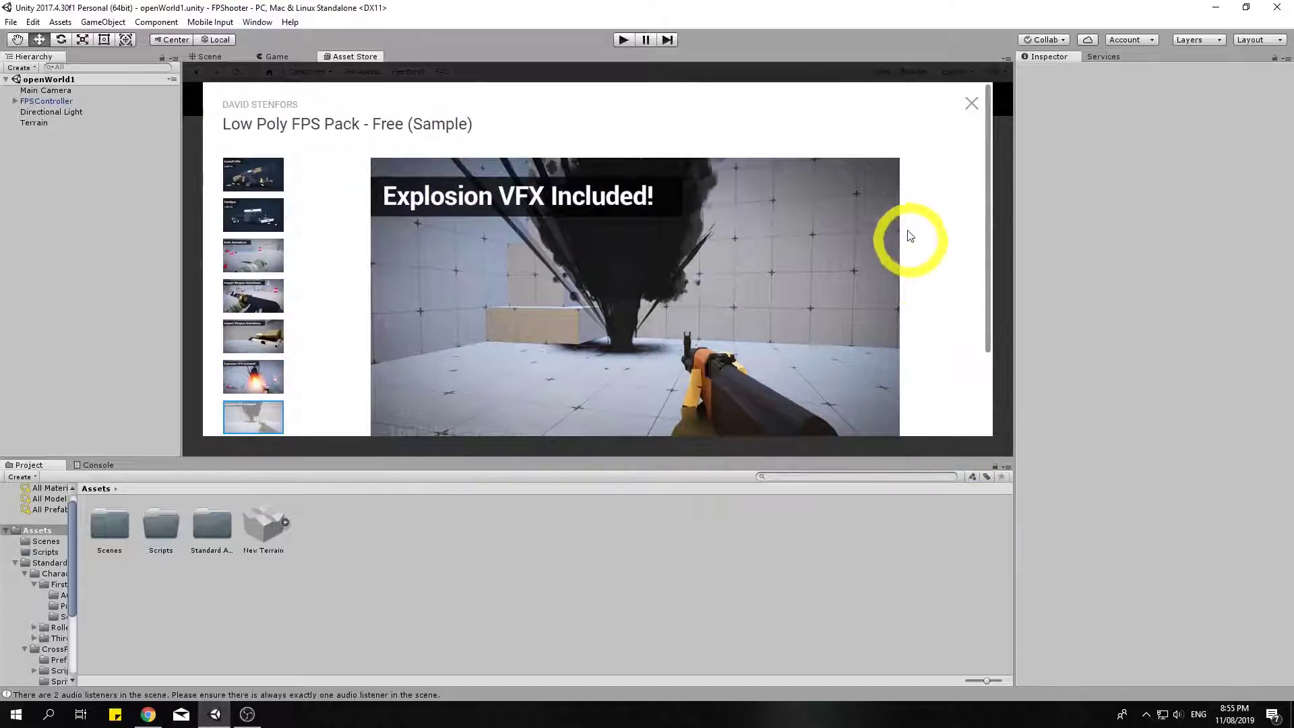
{"action": "left_click", "coordinate": [983, 106]}
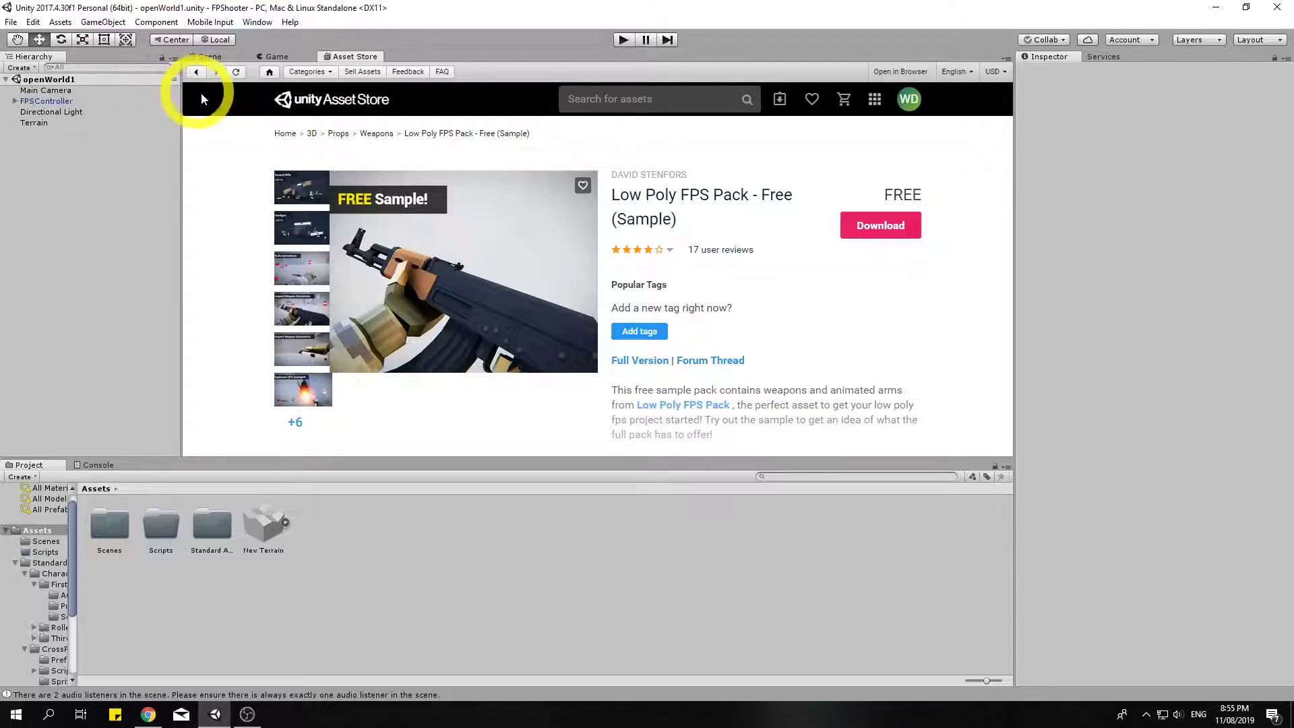
{"action": "left_click", "coordinate": [196, 73]}
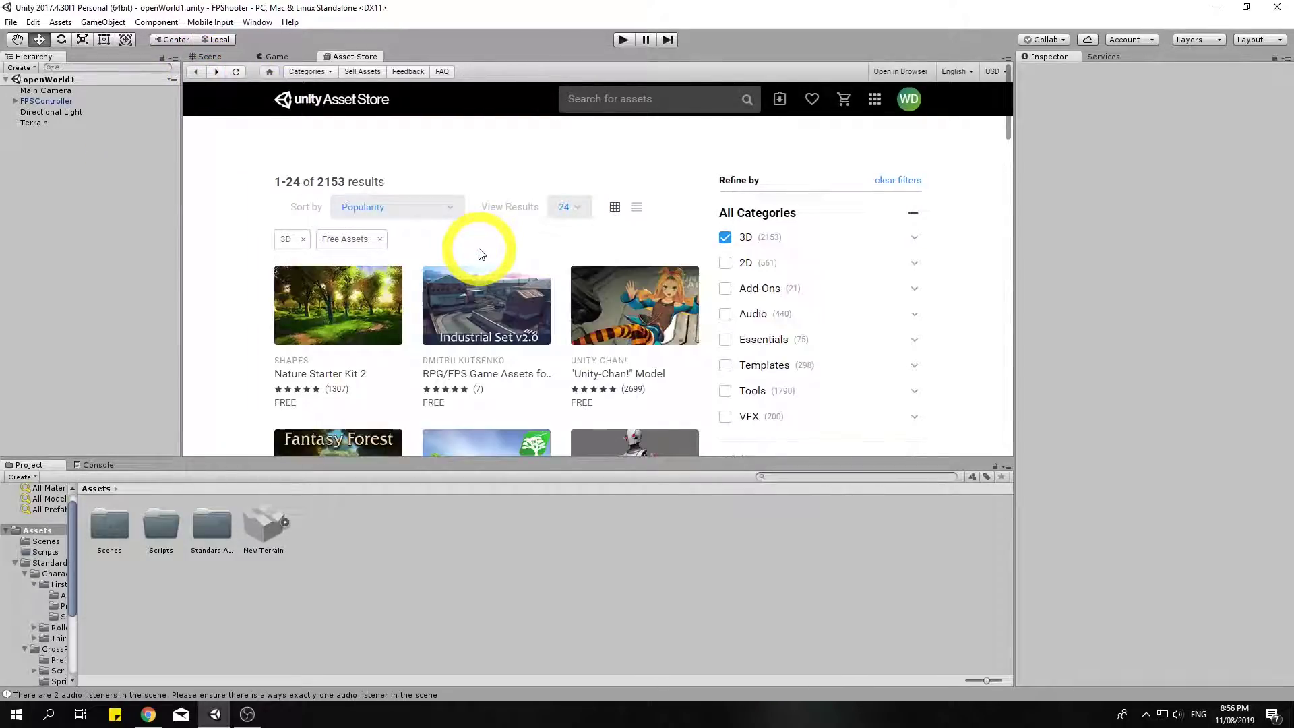
Step: Inspect the RPG/FPS Game Assets for PC/Mobile (Industrial Set v2.0) page and its description, and return to the results
{"action": "scroll", "coordinate": [472, 253], "scroll_direction": "down", "scroll_amount": 4}
{"action": "scroll", "coordinate": [464, 254], "scroll_direction": "up", "scroll_amount": 3}
{"action": "left_click", "coordinate": [535, 300]}
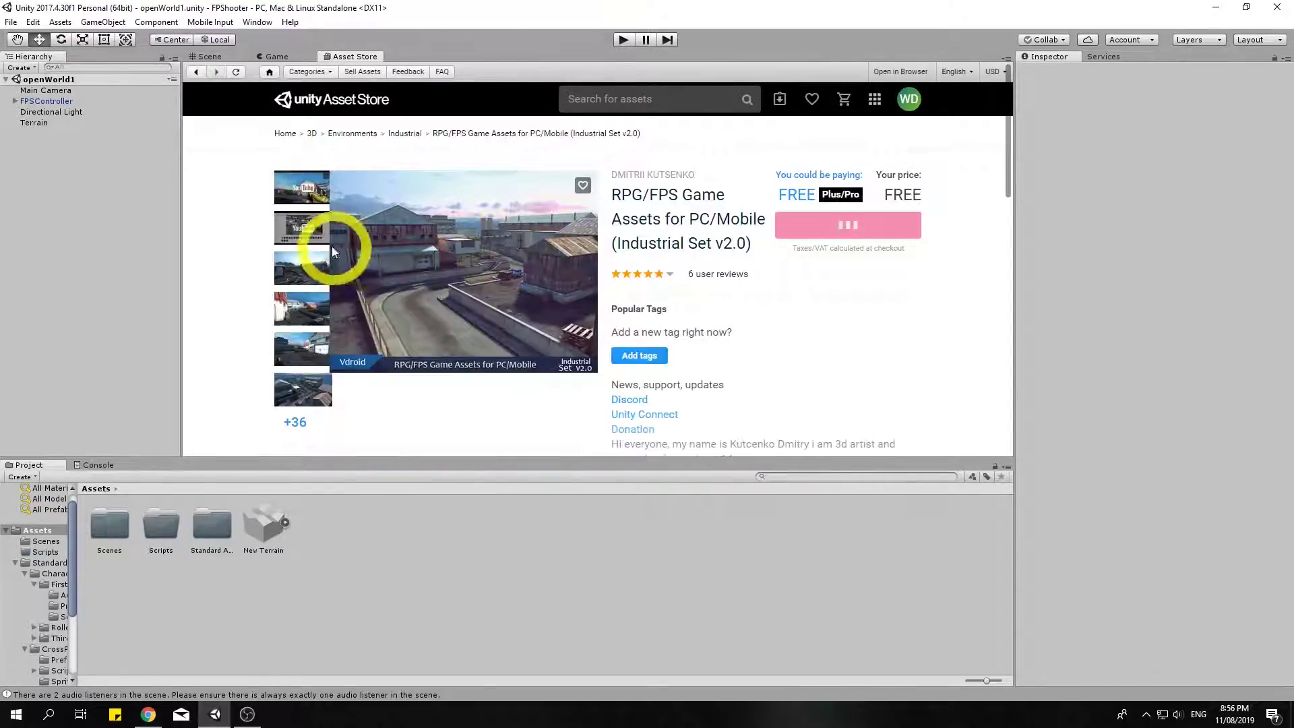
{"action": "left_click", "coordinate": [306, 355]}
{"action": "key", "text": "Escape"}
{"action": "scroll", "coordinate": [607, 205], "scroll_direction": "down", "scroll_amount": 3}
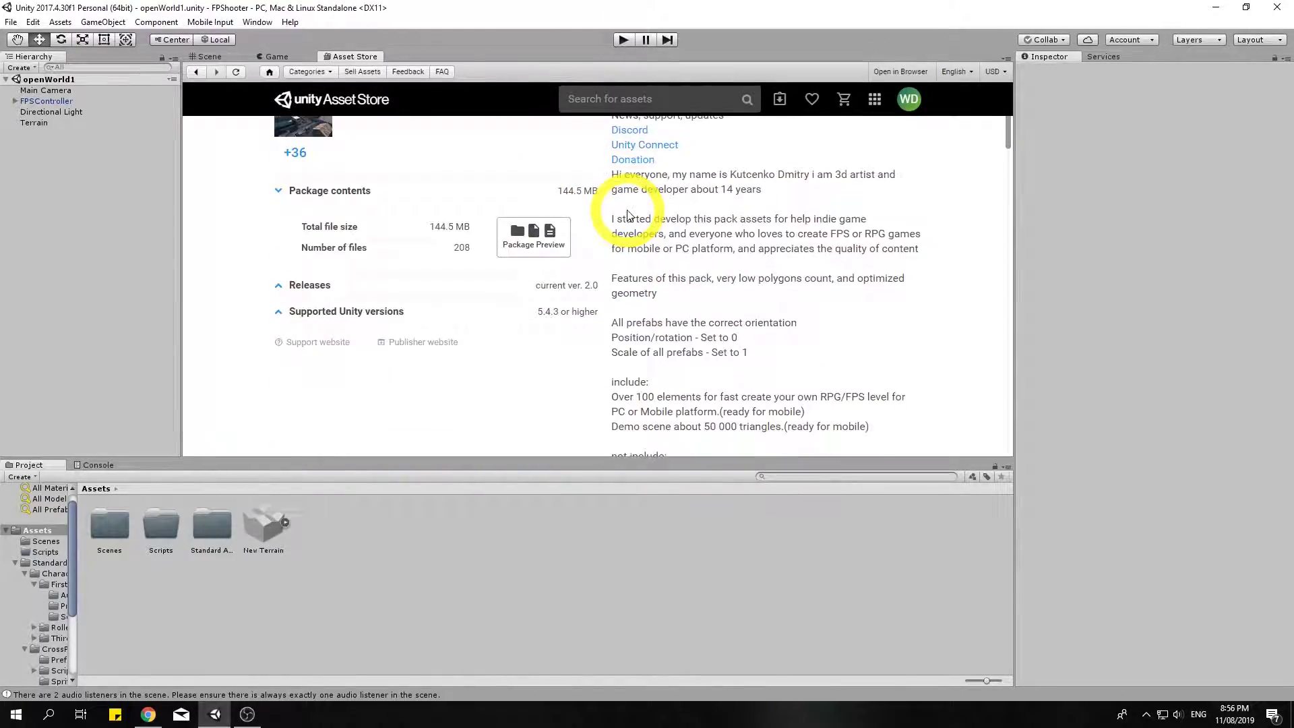
{"action": "scroll", "coordinate": [607, 222], "scroll_direction": "up", "scroll_amount": 4}
{"action": "key", "text": "alt+Left"}
Step: Check the details of the free Post apocalyptic survival character asset and go back to the results
{"action": "scroll", "coordinate": [535, 281], "scroll_direction": "down", "scroll_amount": 6}
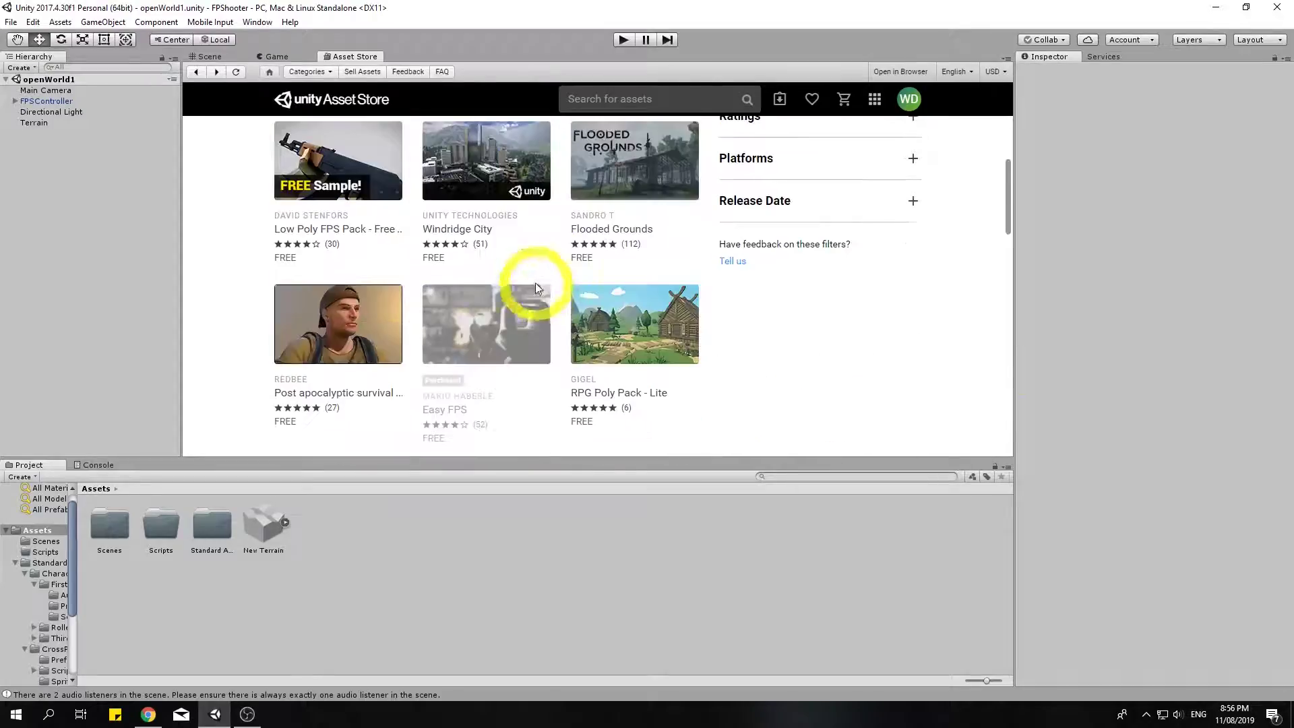
{"action": "left_click", "coordinate": [304, 258]}
{"action": "scroll", "coordinate": [519, 360], "scroll_direction": "down", "scroll_amount": 3}
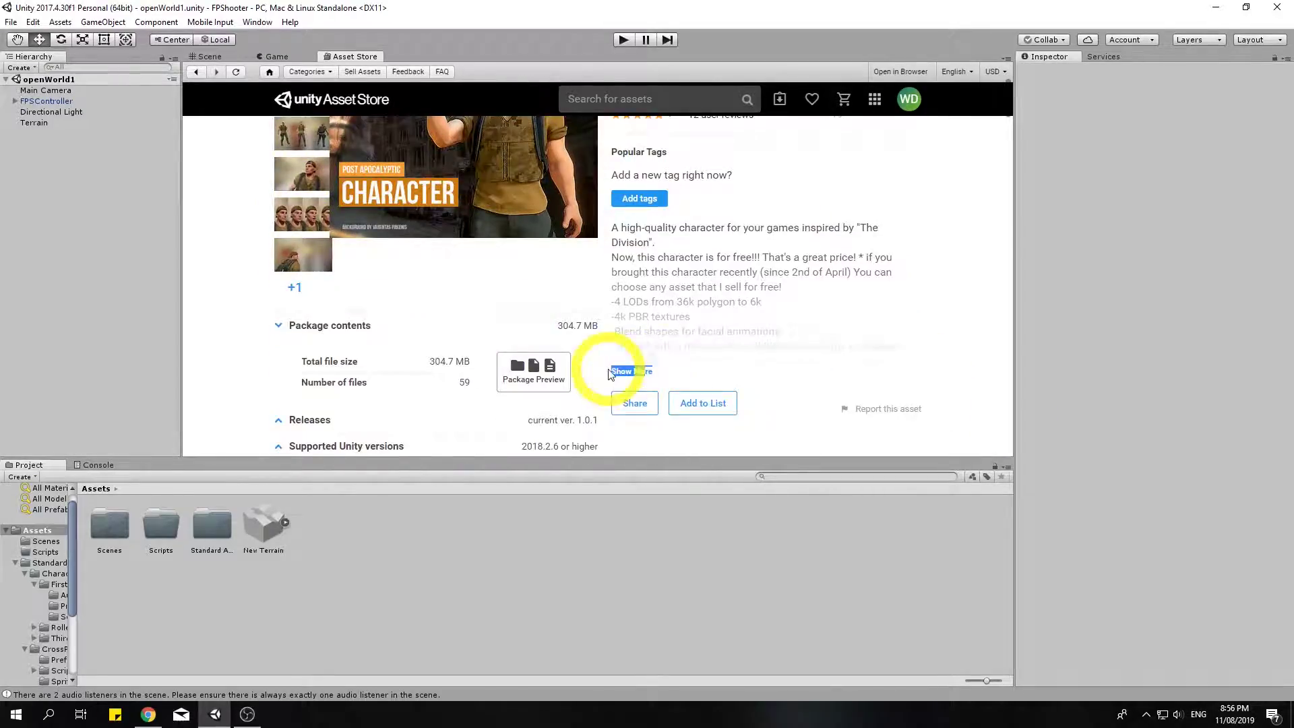
{"action": "scroll", "coordinate": [450, 150], "scroll_direction": "up", "scroll_amount": 3}
{"action": "key", "text": "alt+Left"}
Step: Find the Easy FPS asset among the free 3D results and download it
{"action": "scroll", "coordinate": [593, 248], "scroll_direction": "down", "scroll_amount": 15}
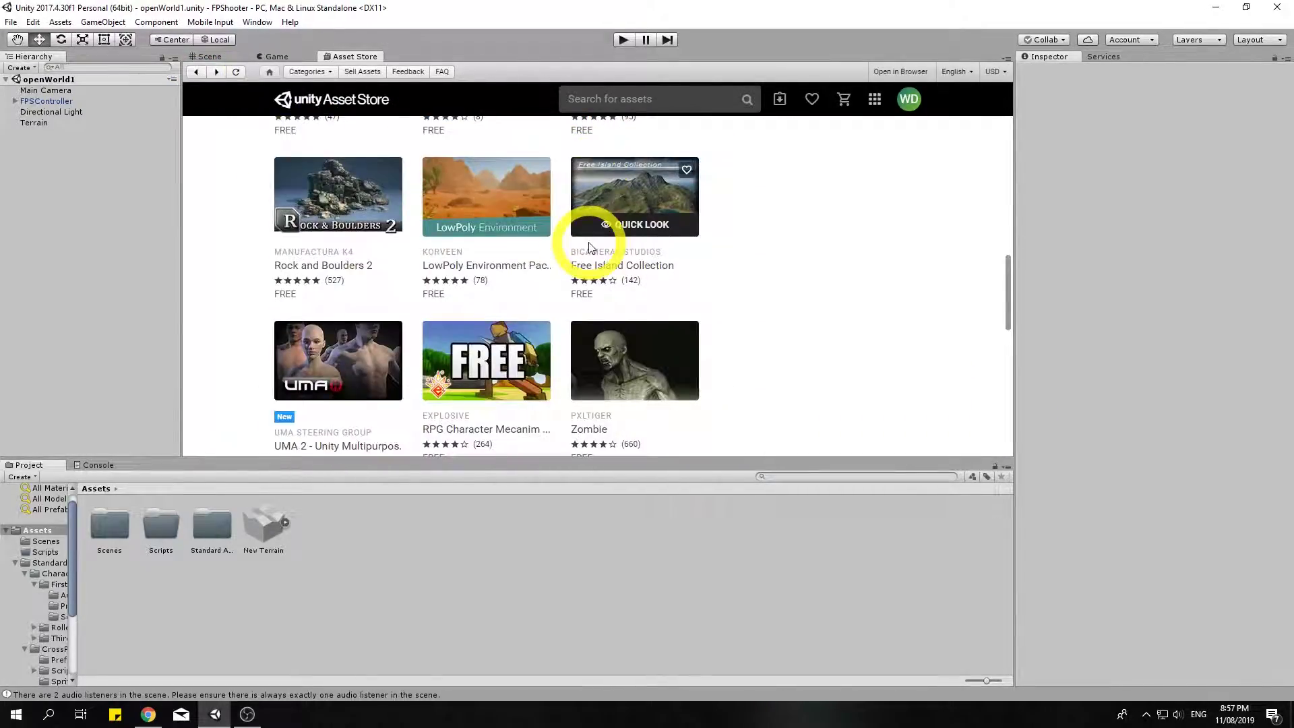
{"action": "scroll", "coordinate": [542, 240], "scroll_direction": "up", "scroll_amount": 12}
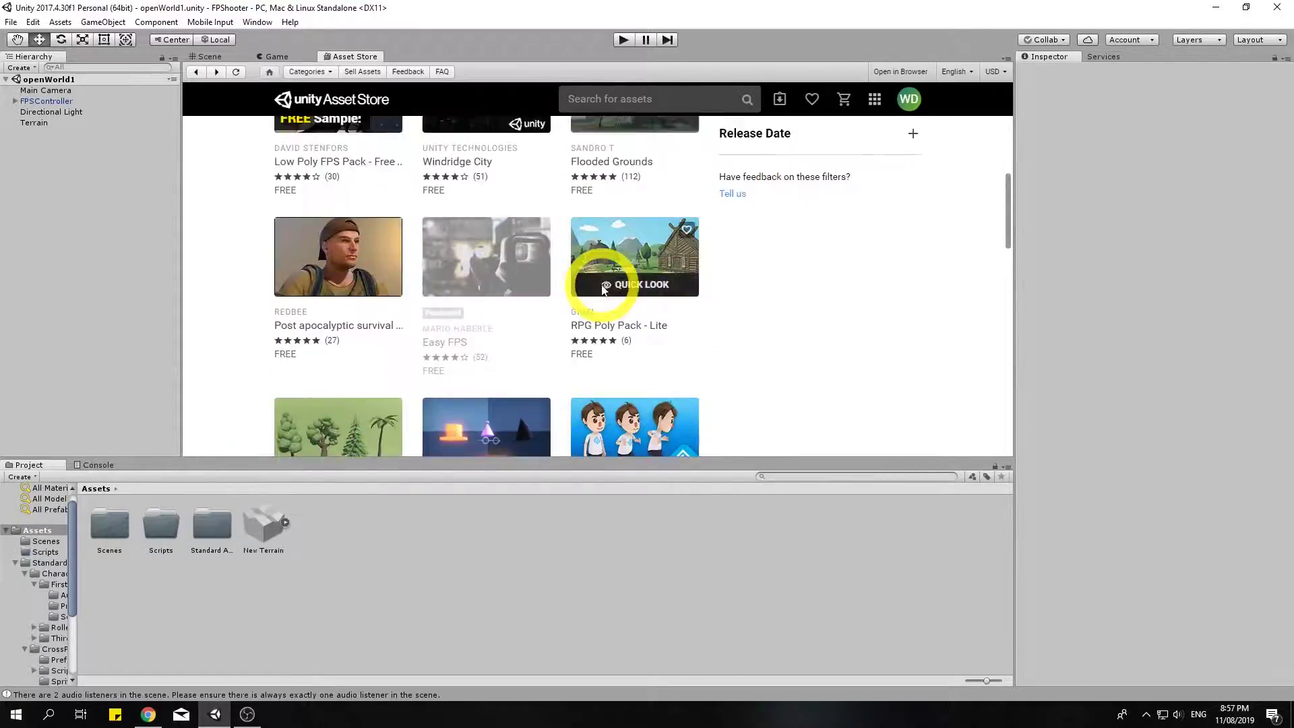
{"action": "left_click", "coordinate": [470, 340]}
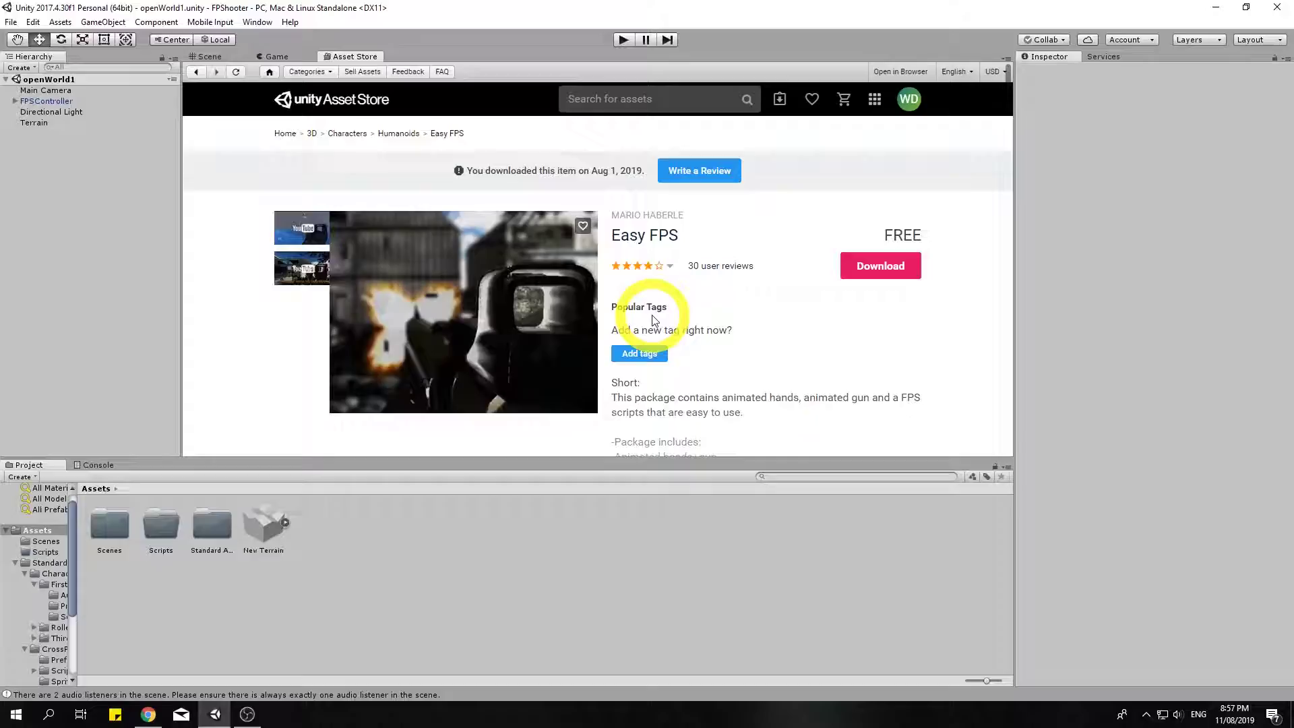
{"action": "left_click", "coordinate": [881, 267]}
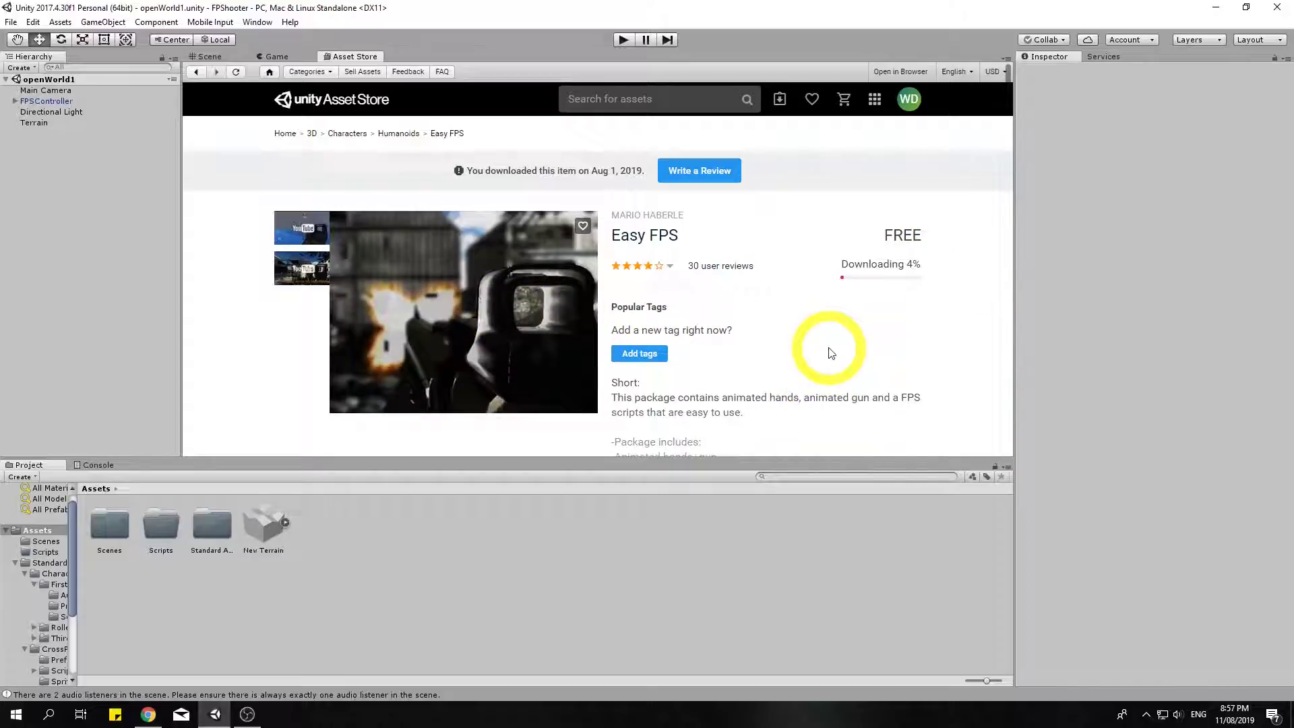
Step: Import the full contents of the downloaded Easy FPS package into the project
{"action": "scroll", "coordinate": [826, 353], "scroll_direction": "down", "scroll_amount": 1}
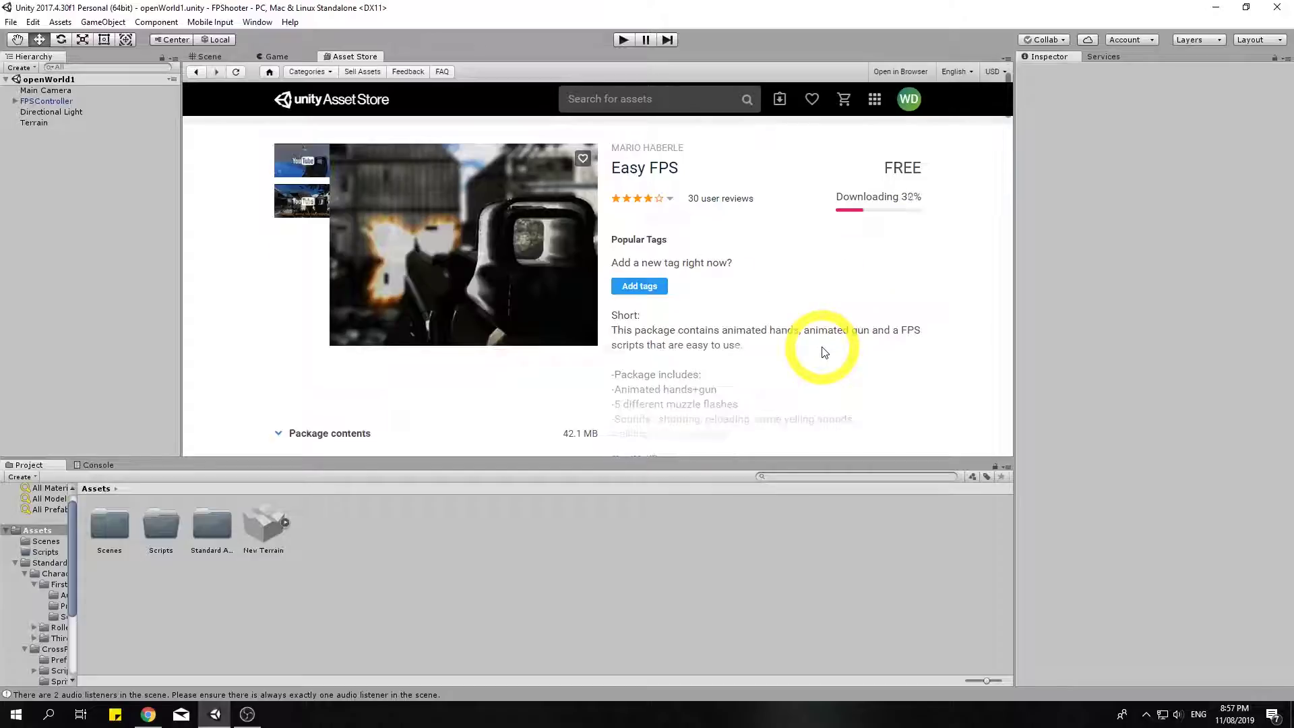
{"action": "scroll", "coordinate": [823, 351], "scroll_direction": "up", "scroll_amount": 1}
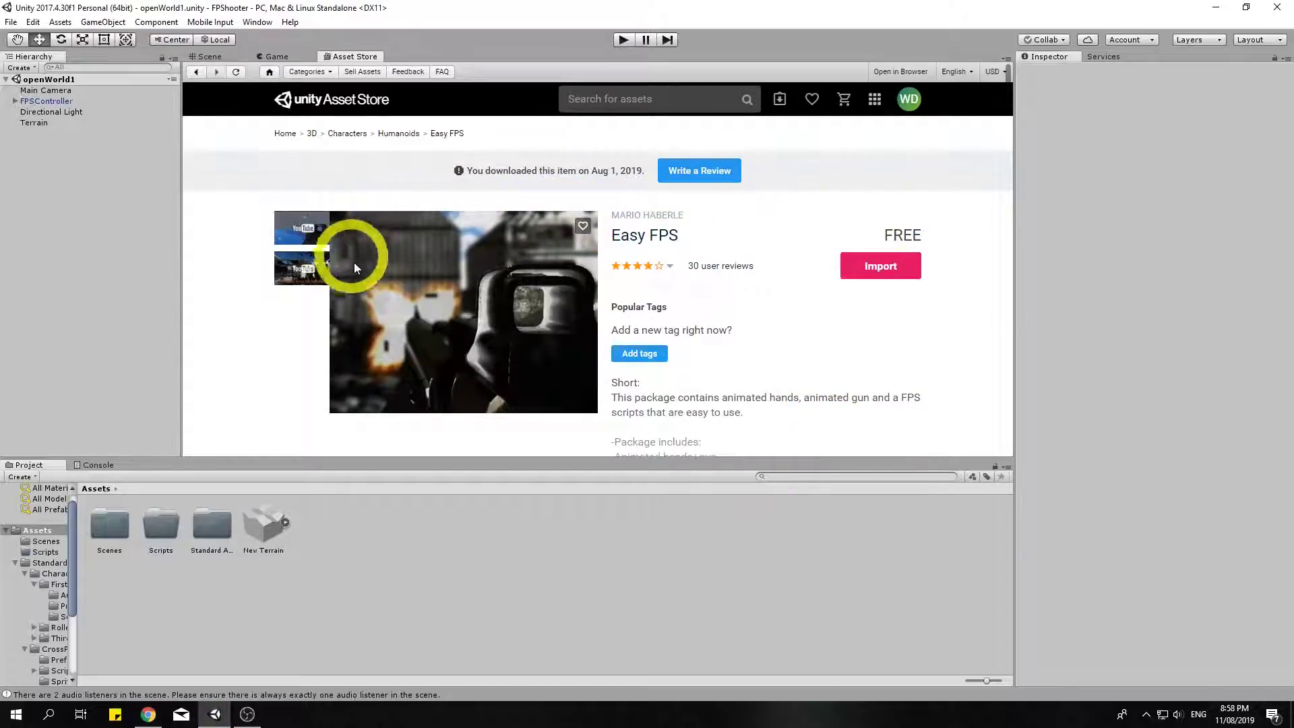
{"action": "scroll", "coordinate": [576, 297], "scroll_direction": "down", "scroll_amount": 1}
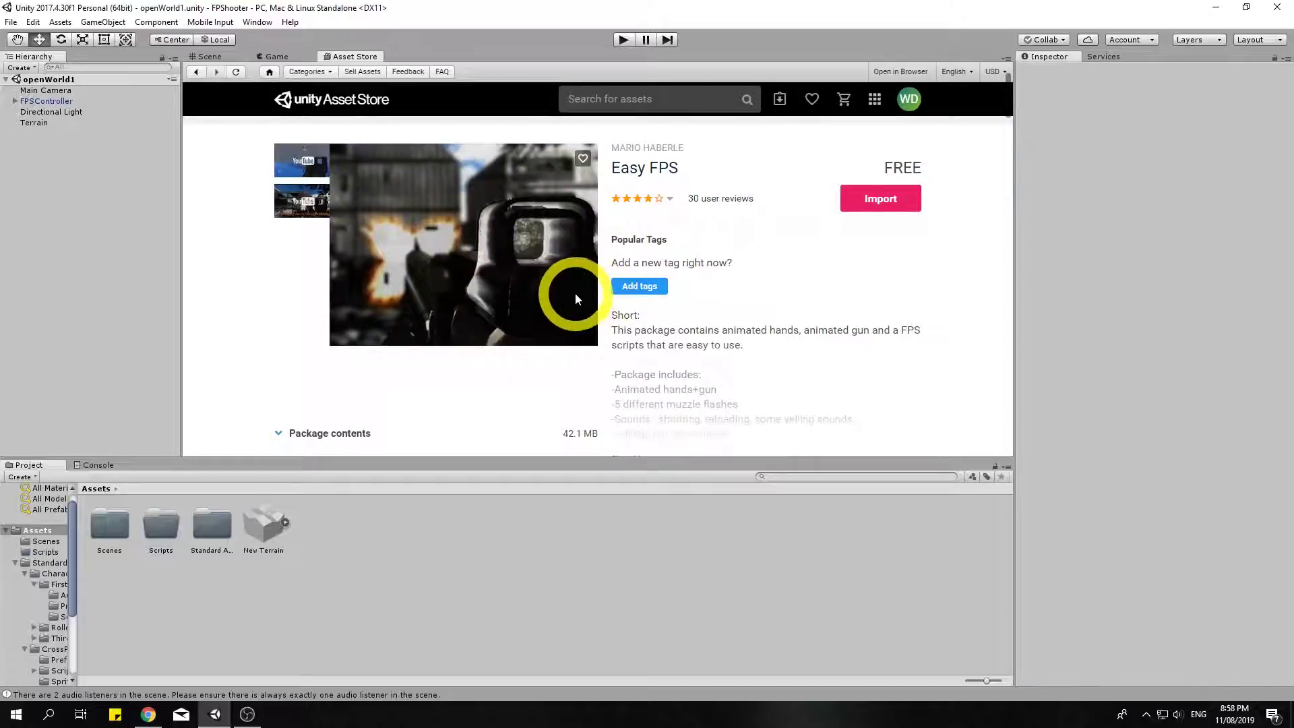
{"action": "left_click", "coordinate": [895, 197]}
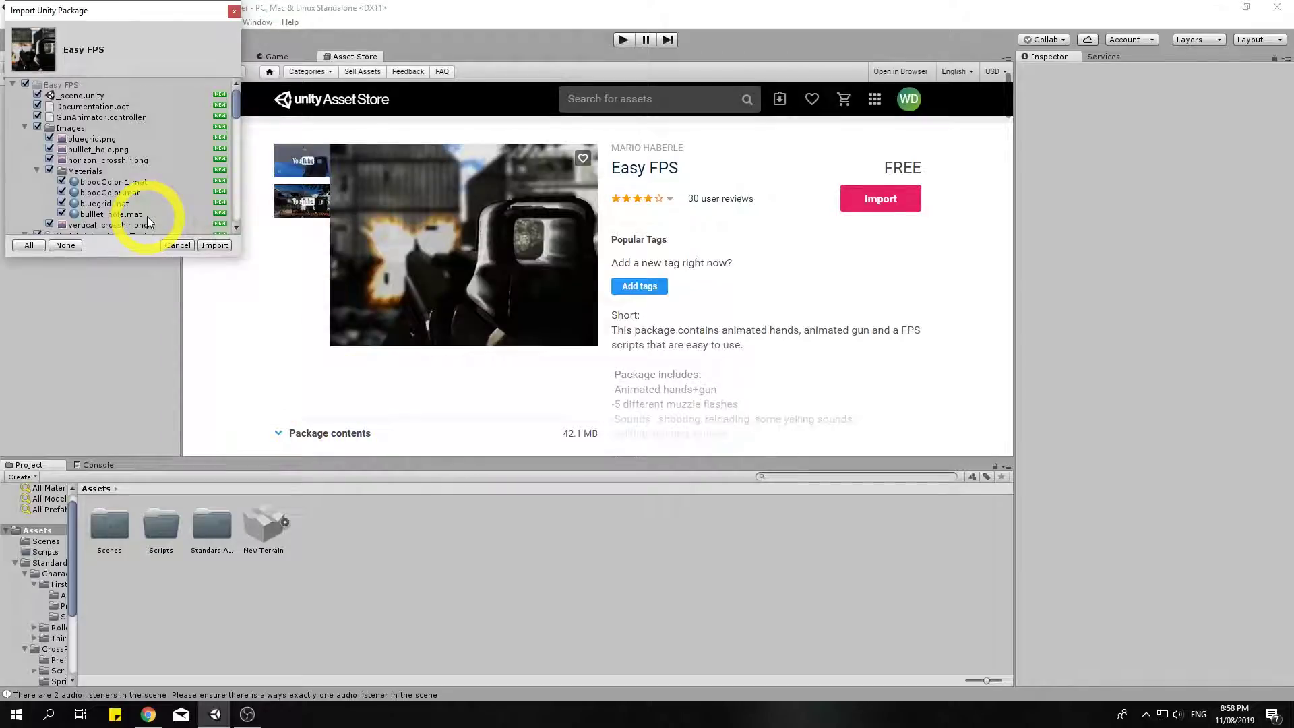
{"action": "scroll", "coordinate": [128, 135], "scroll_direction": "down", "scroll_amount": 2}
{"action": "scroll", "coordinate": [189, 200], "scroll_direction": "up", "scroll_amount": 2}
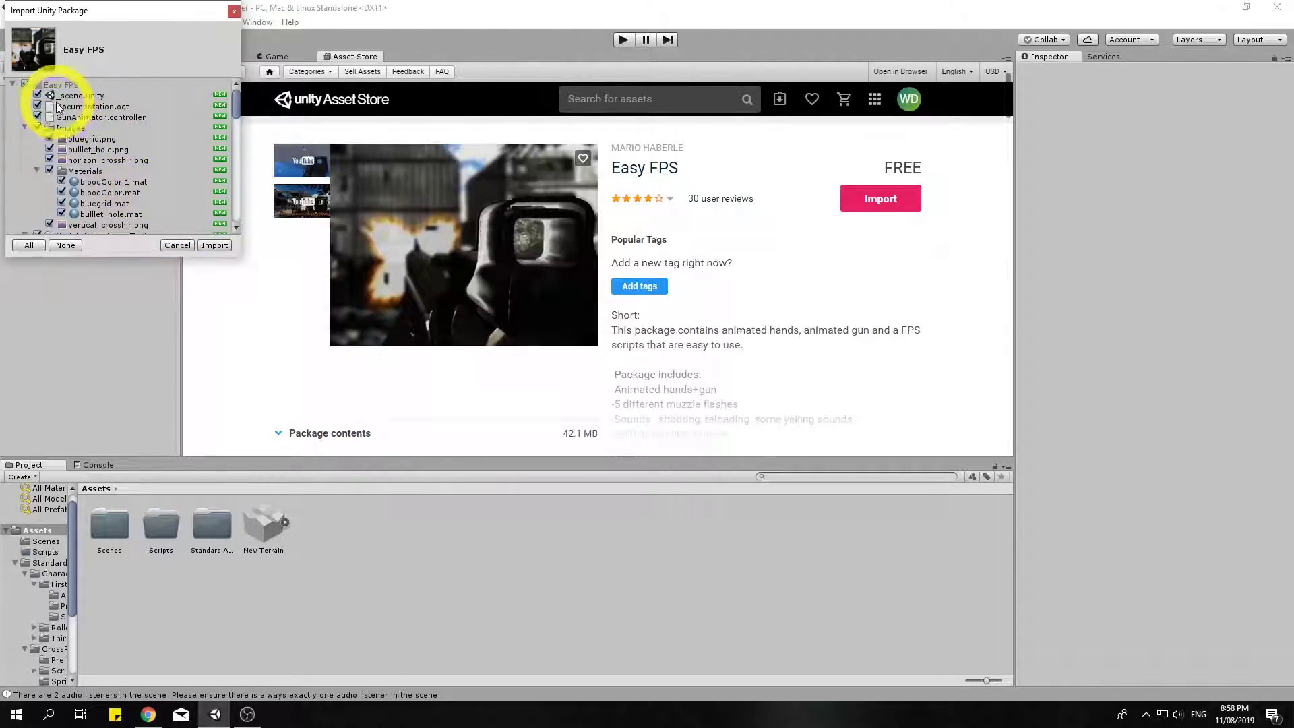
{"action": "scroll", "coordinate": [121, 121], "scroll_direction": "down", "scroll_amount": 5}
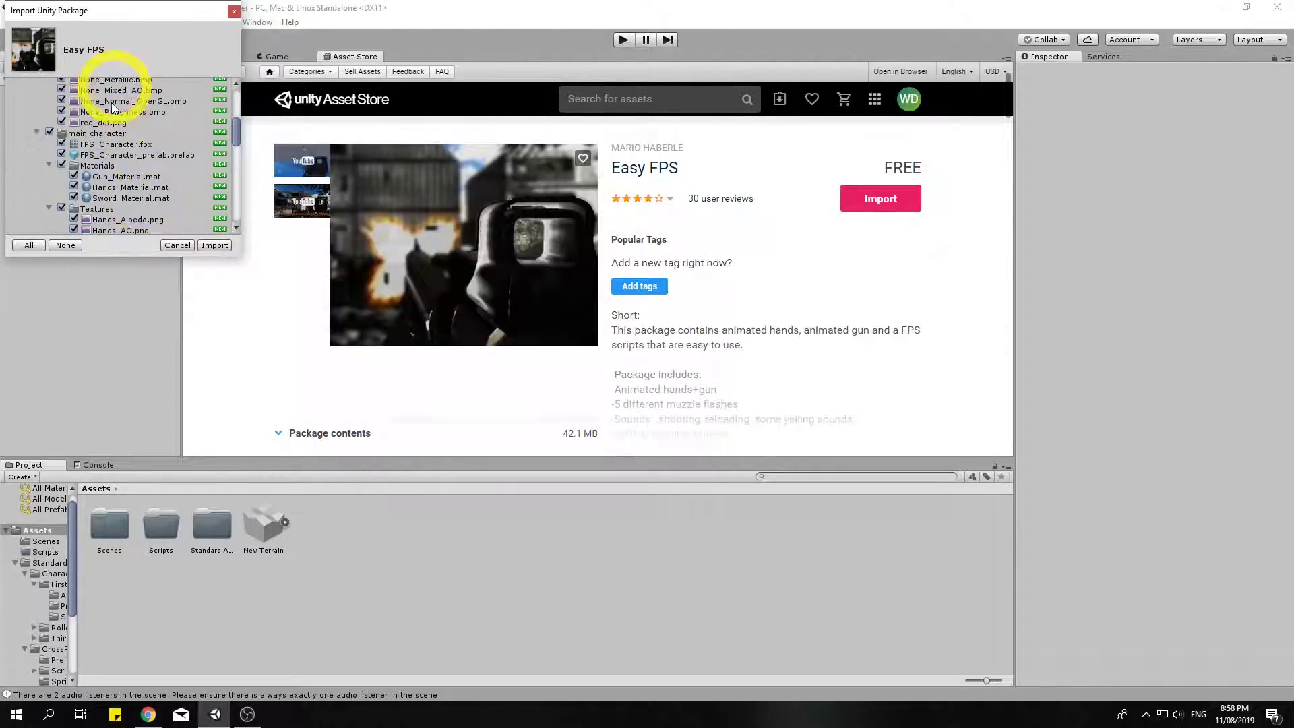
{"action": "left_click_drag", "start_coordinate": [100, 17], "coordinate": [248, 73]}
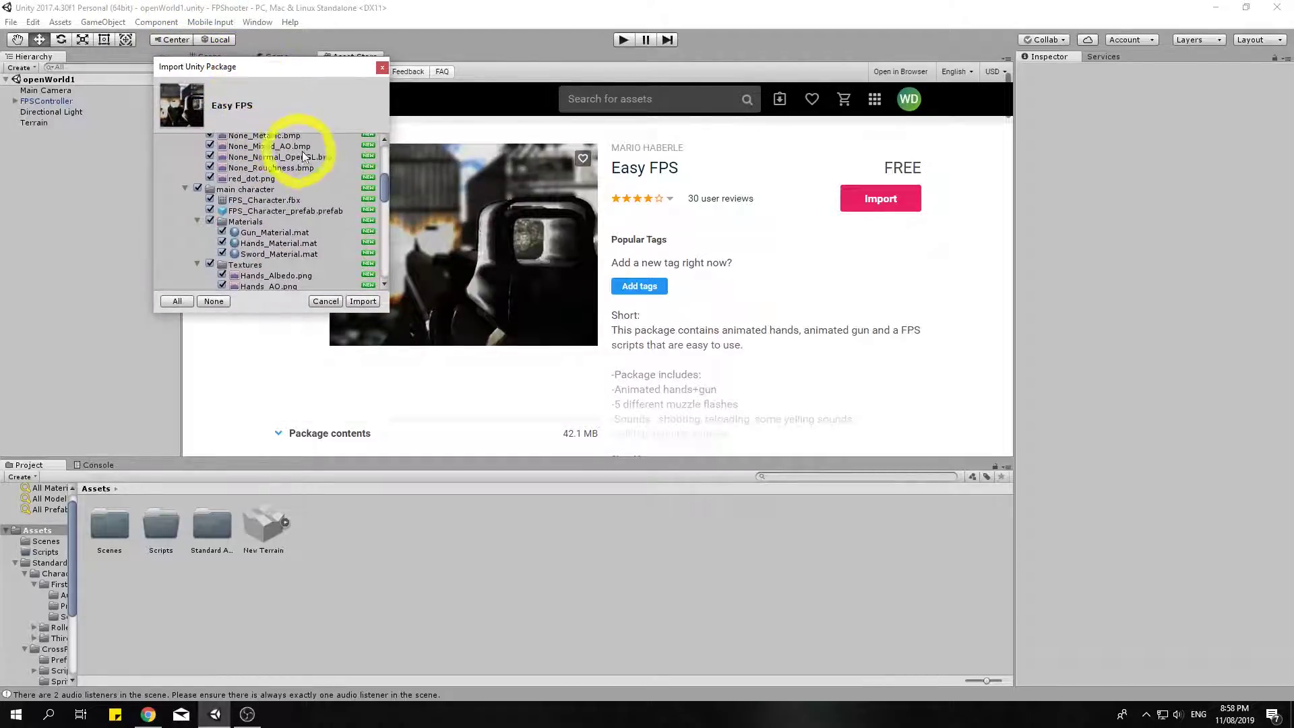
{"action": "left_click", "coordinate": [364, 302]}
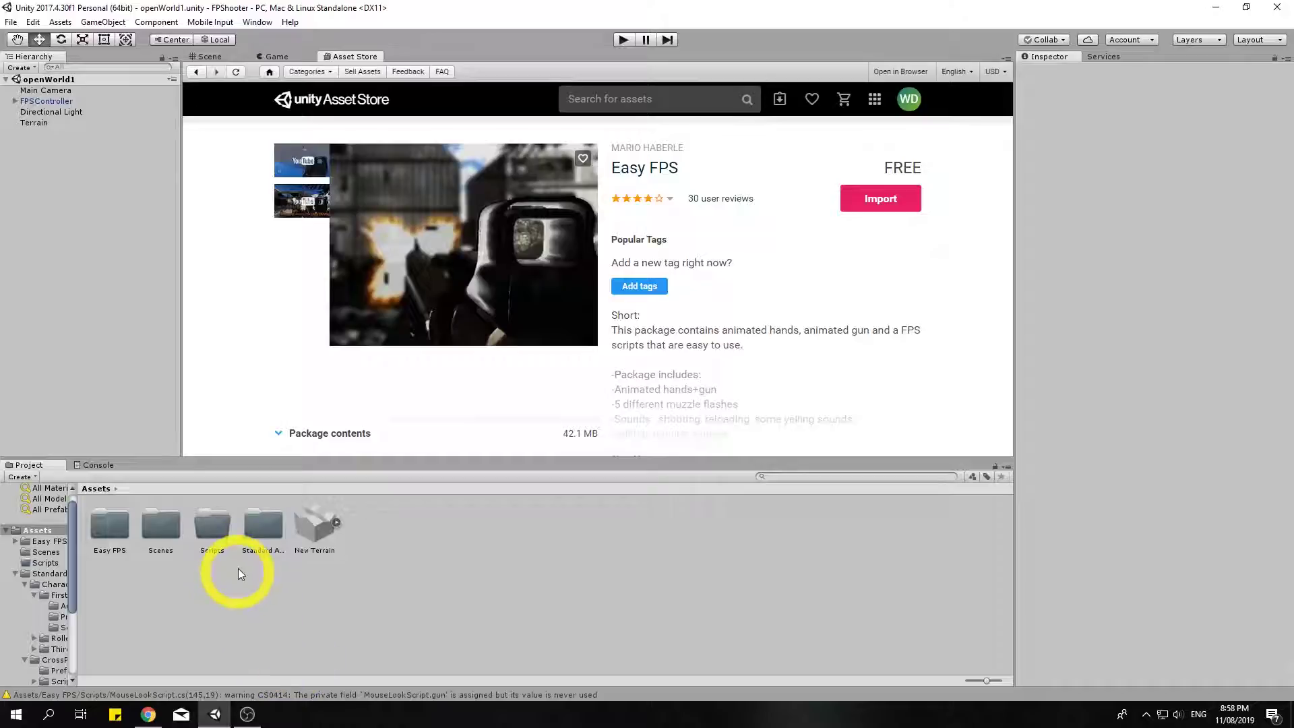
Step: Browse the imported Easy FPS folder, examining its Sounds and Prefabs subfolders and the Player prefab's components
{"action": "left_click", "coordinate": [115, 536]}
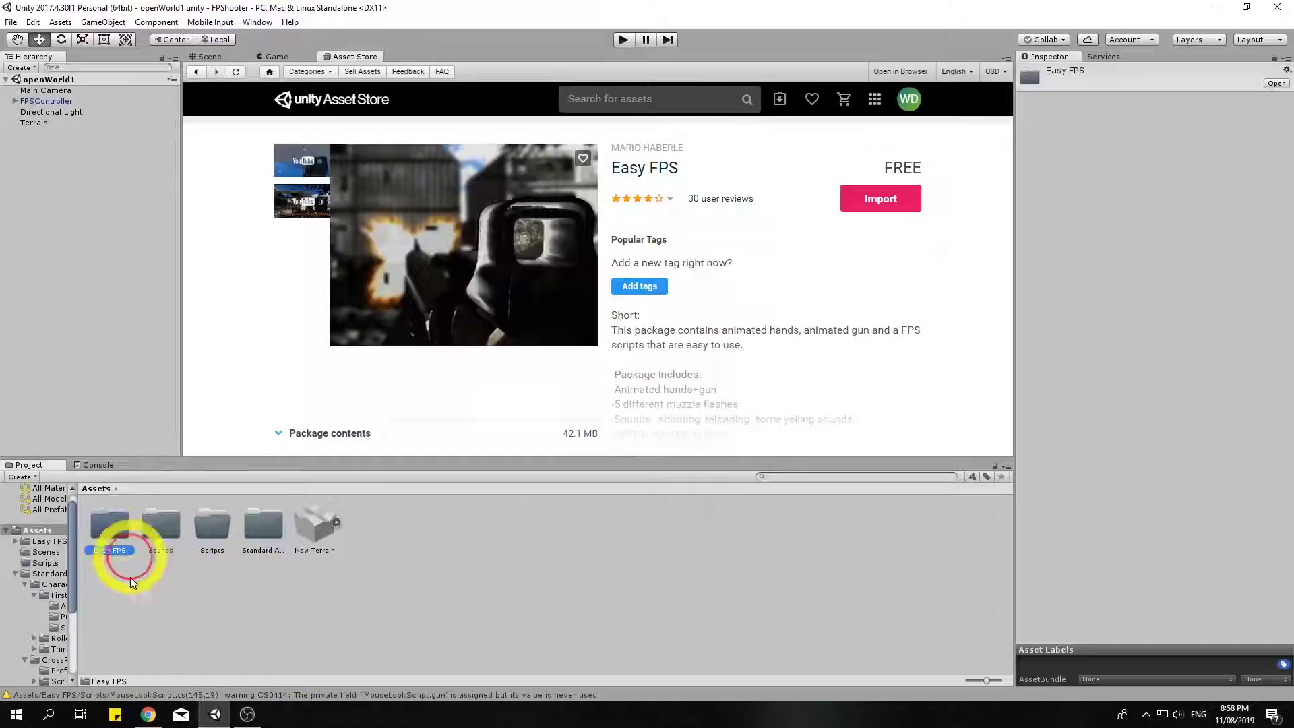
{"action": "double_click", "coordinate": [109, 529]}
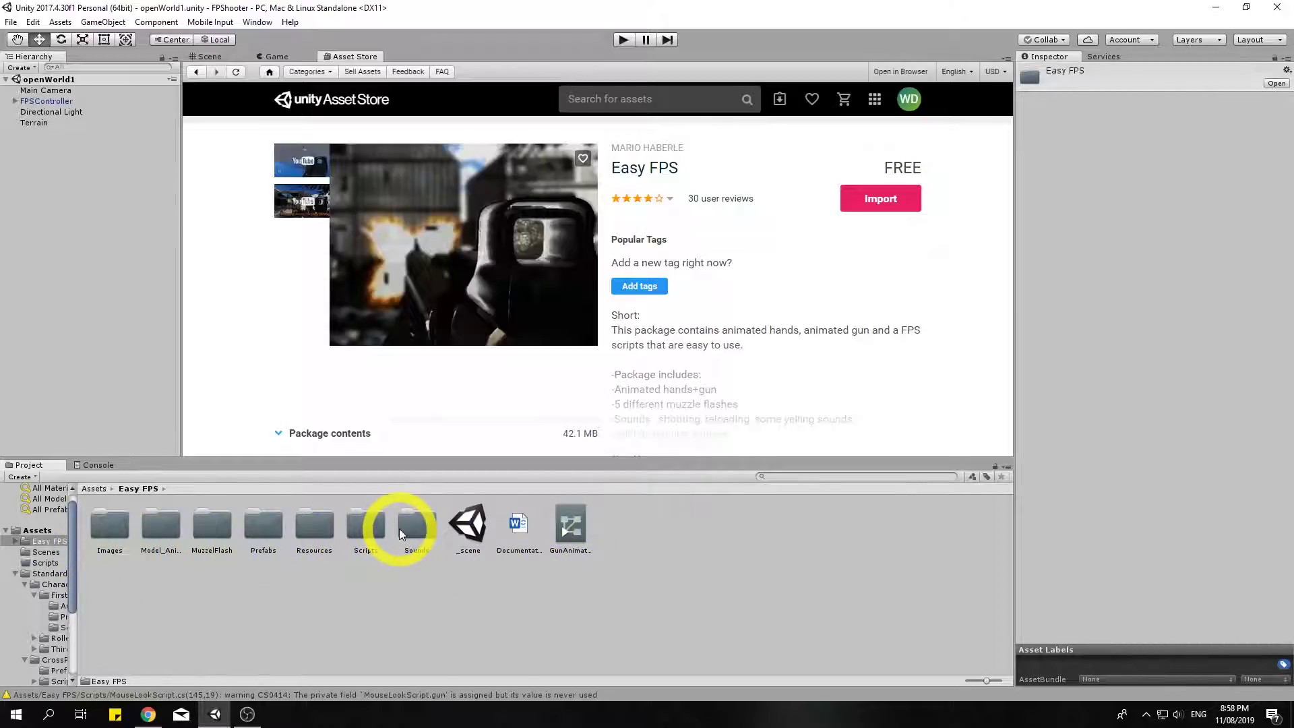
{"action": "double_click", "coordinate": [416, 529]}
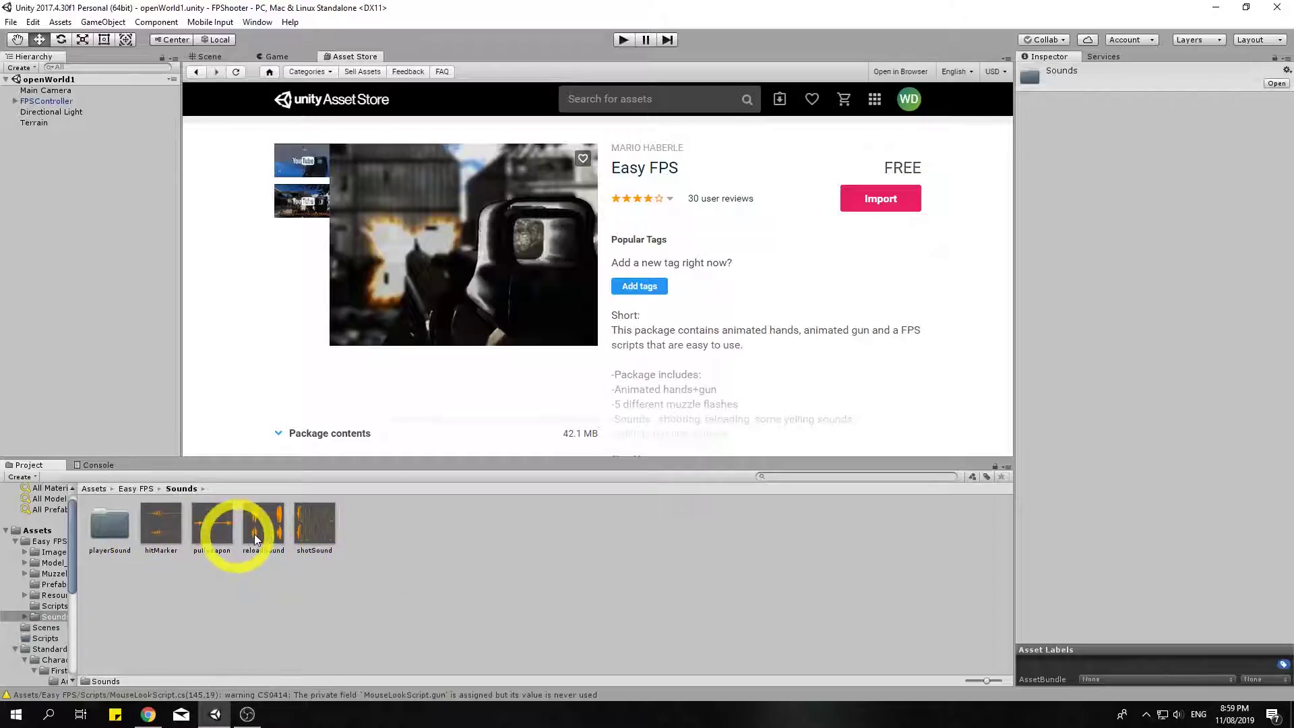
{"action": "left_click", "coordinate": [135, 488]}
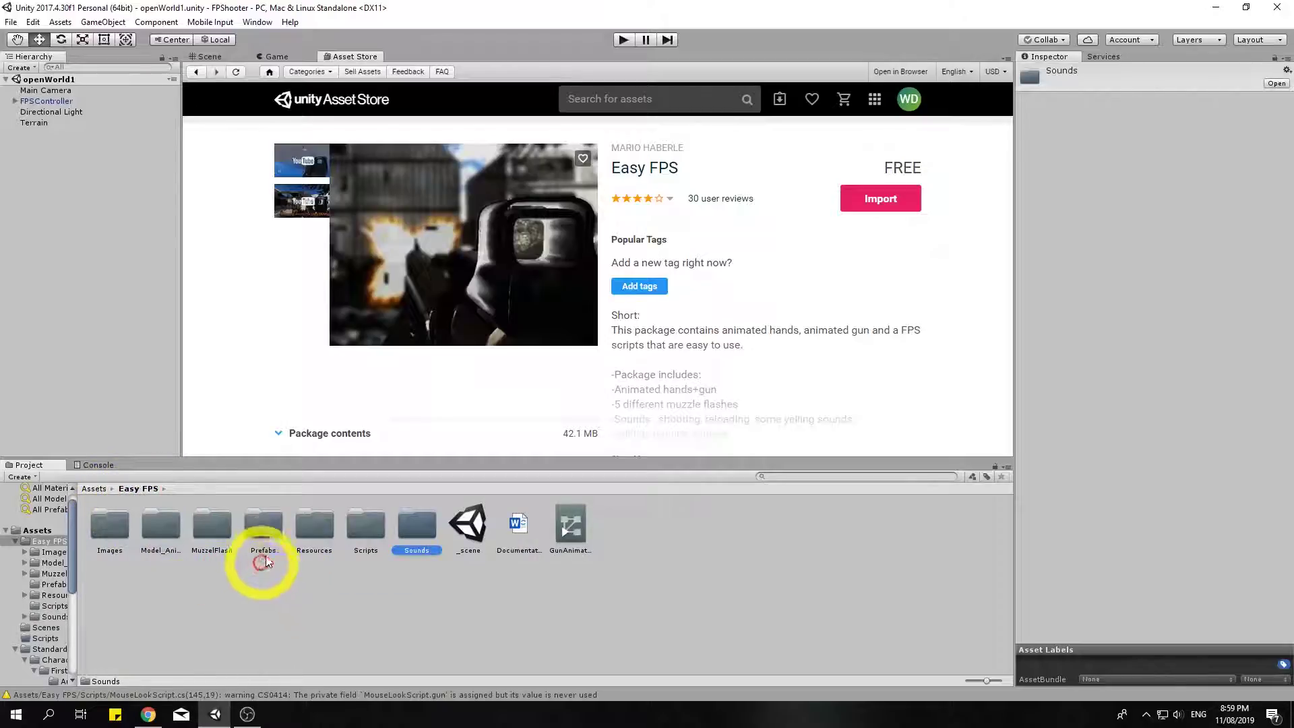
{"action": "double_click", "coordinate": [259, 527]}
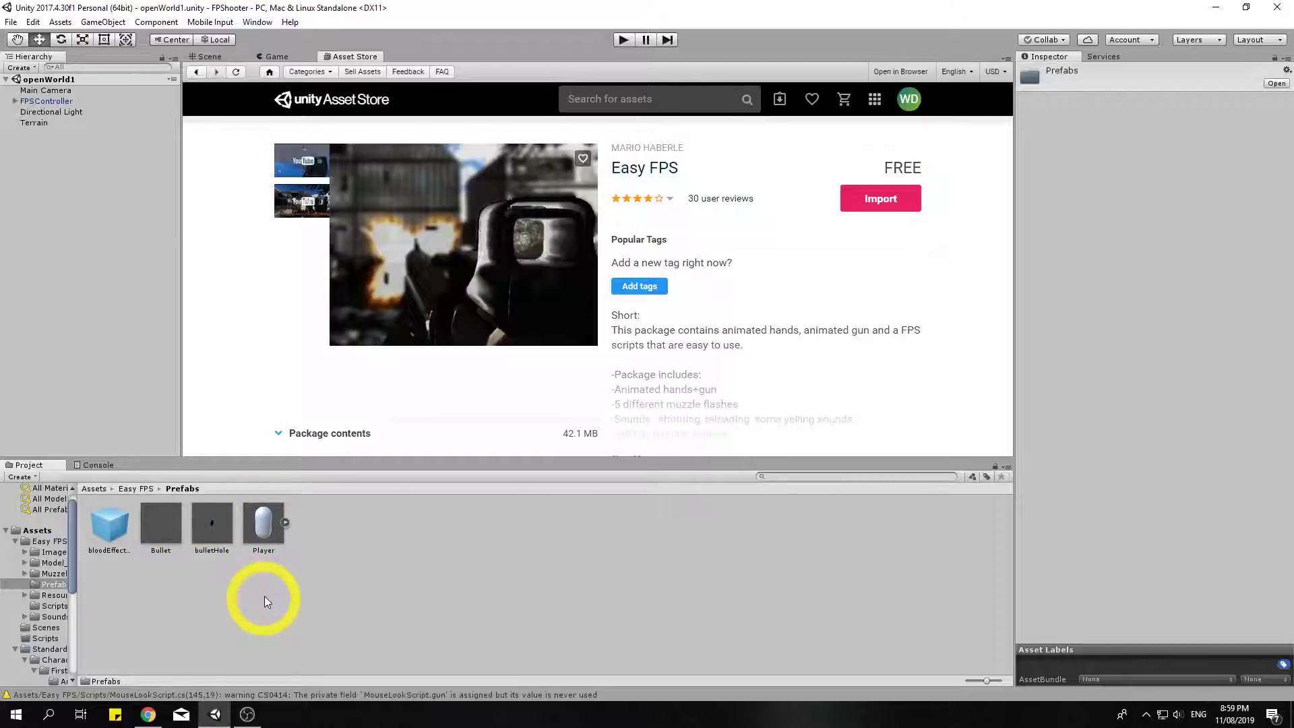
{"action": "left_click", "coordinate": [260, 529]}
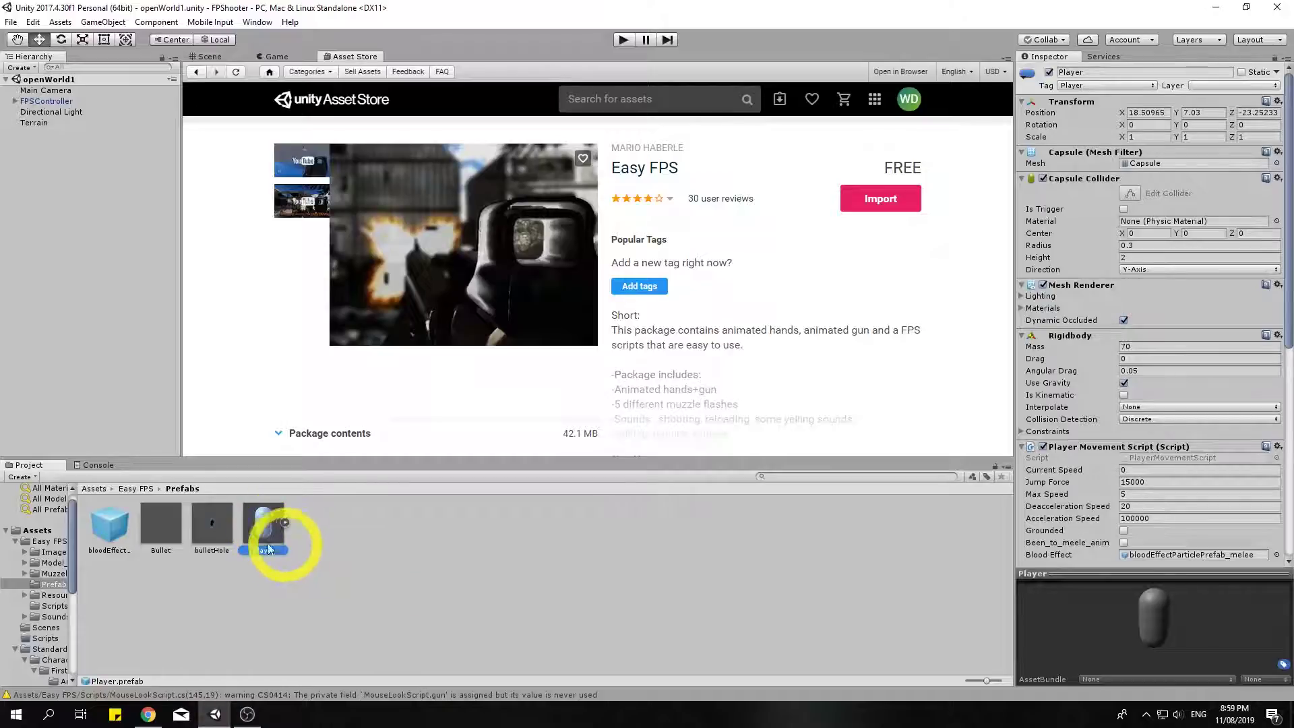
{"action": "left_click", "coordinate": [138, 489]}
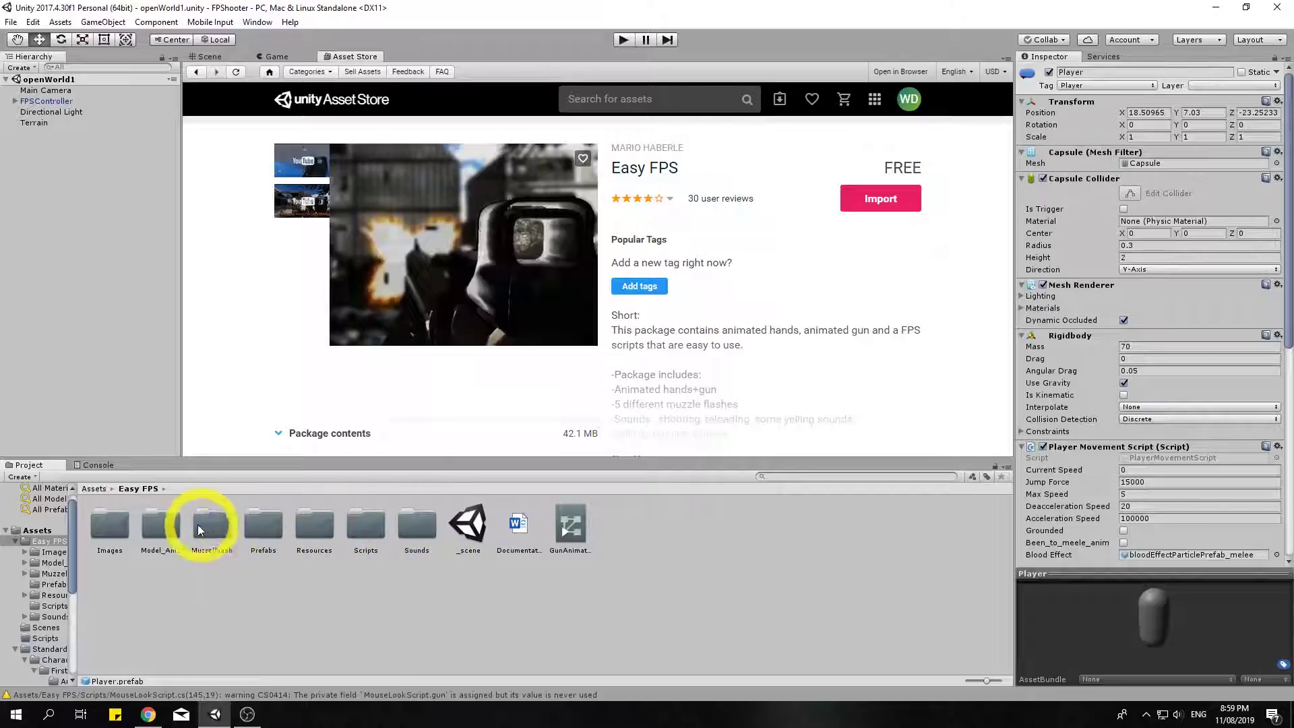
Step: Add the NewGun_auto prefab from the Easy FPS Resources folder to the openWorld1 scene as a root object
{"action": "double_click", "coordinate": [305, 528]}
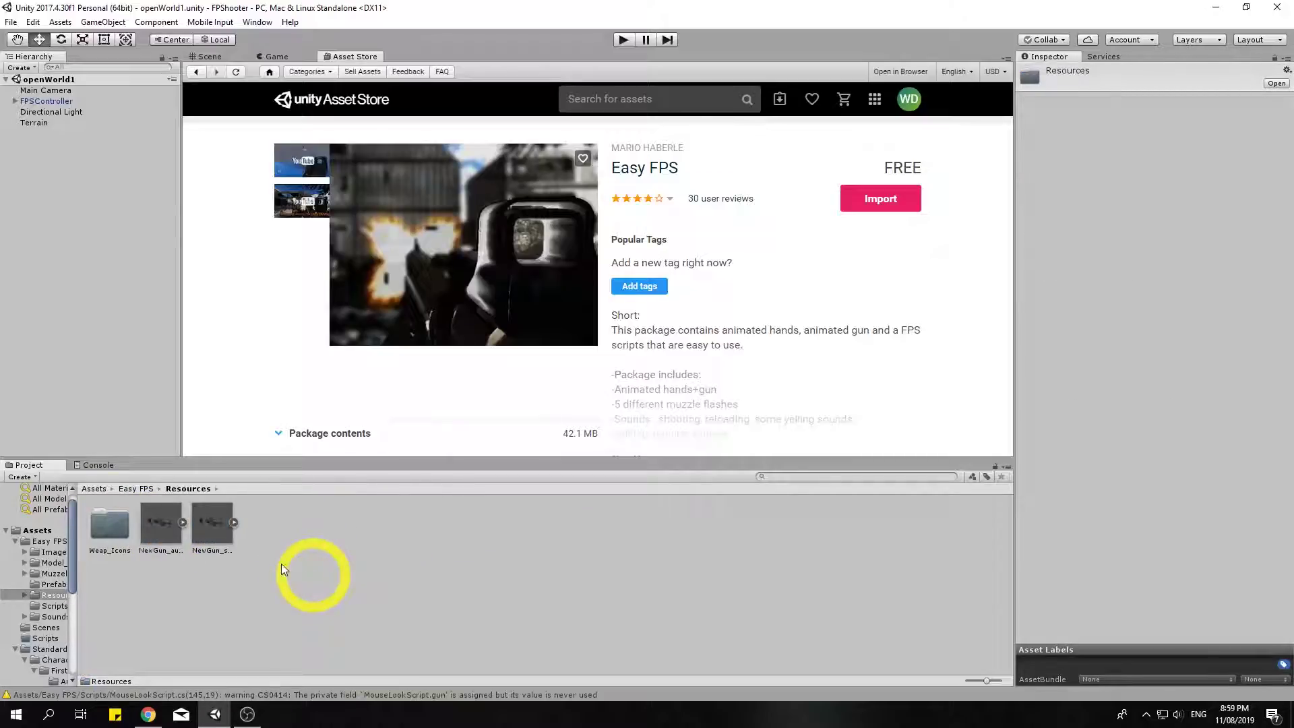
{"action": "left_click", "coordinate": [161, 525]}
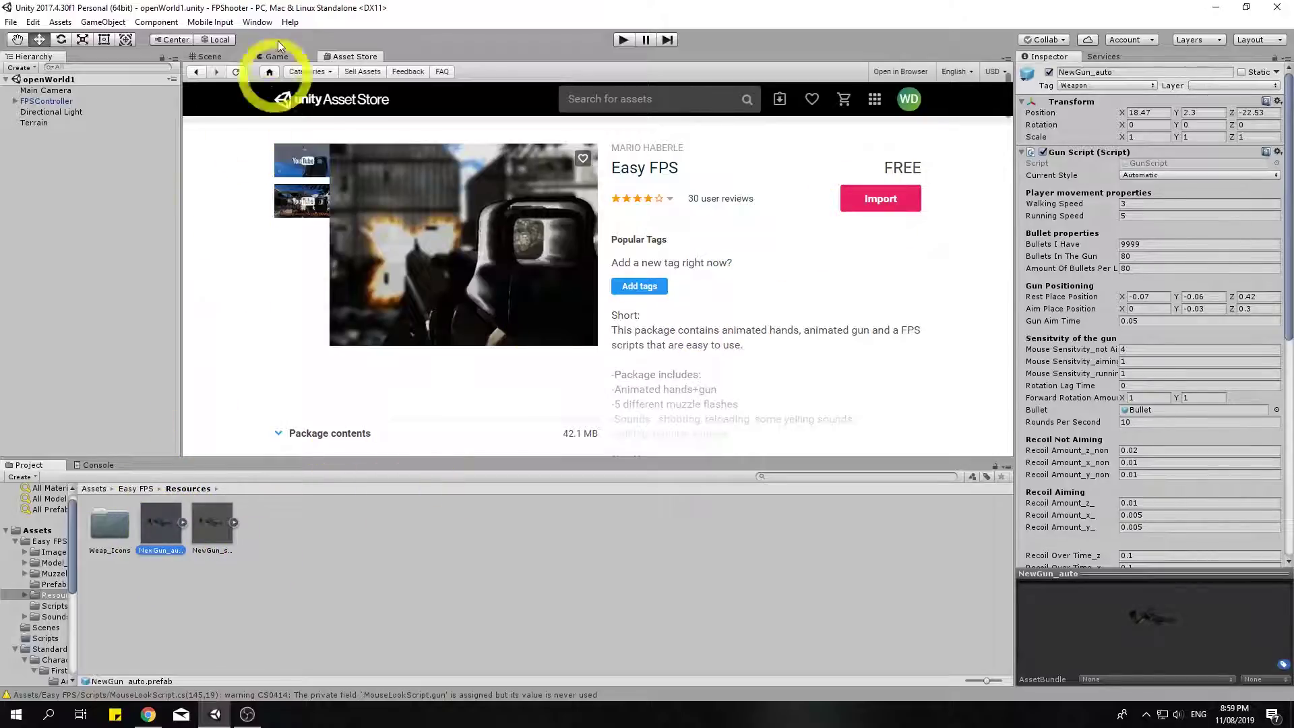
{"action": "left_click", "coordinate": [211, 57]}
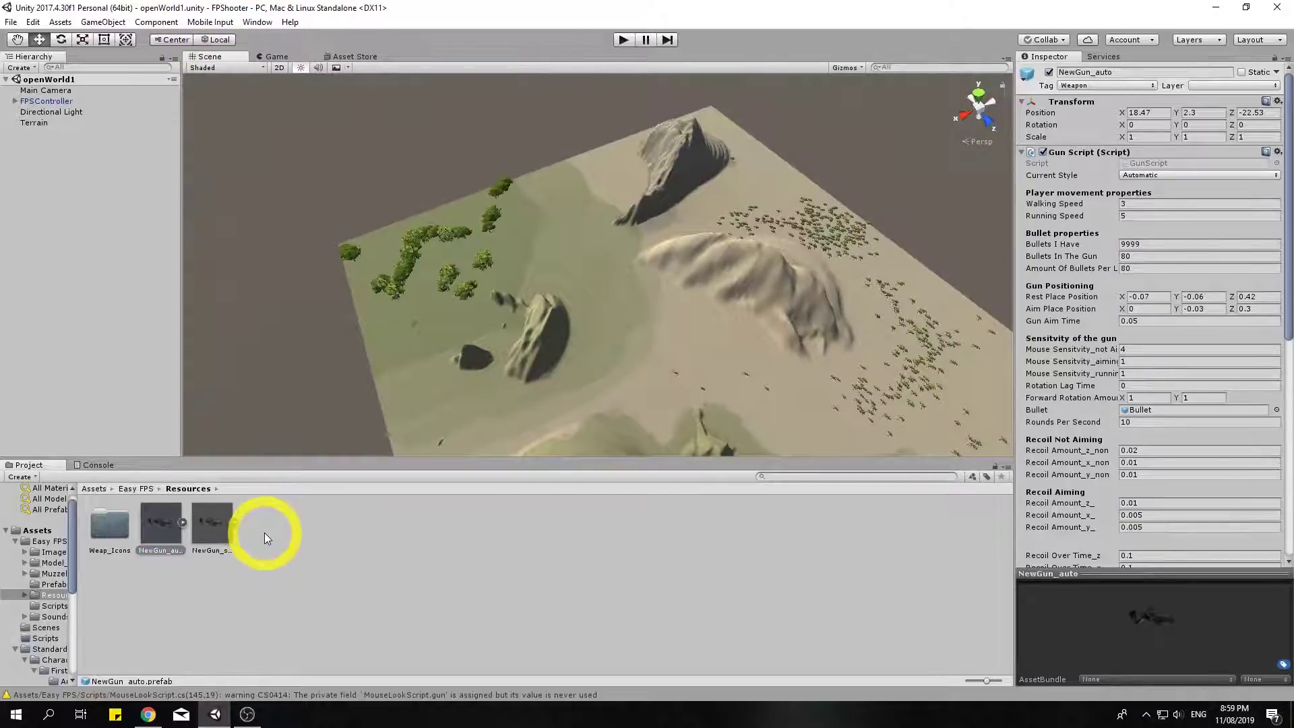
{"action": "left_click_drag", "start_coordinate": [163, 529], "coordinate": [63, 169]}
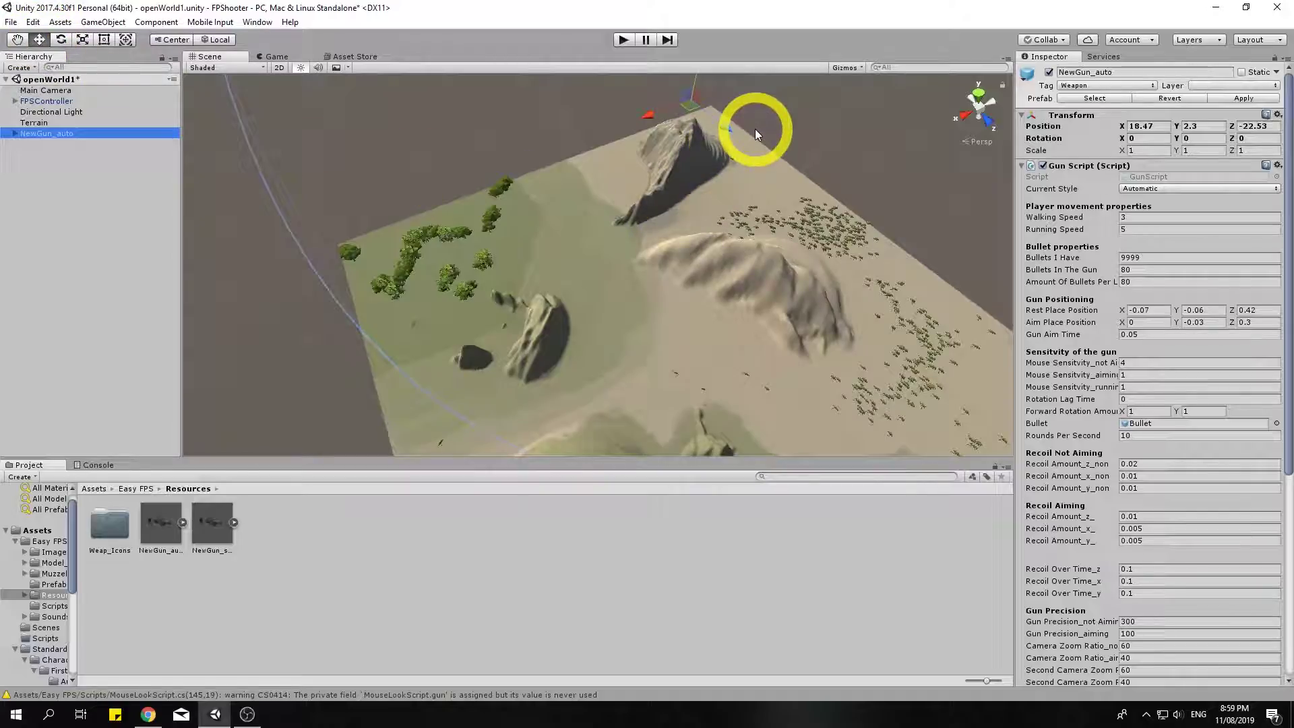
{"action": "scroll", "coordinate": [754, 138], "scroll_direction": "down", "scroll_amount": 4}
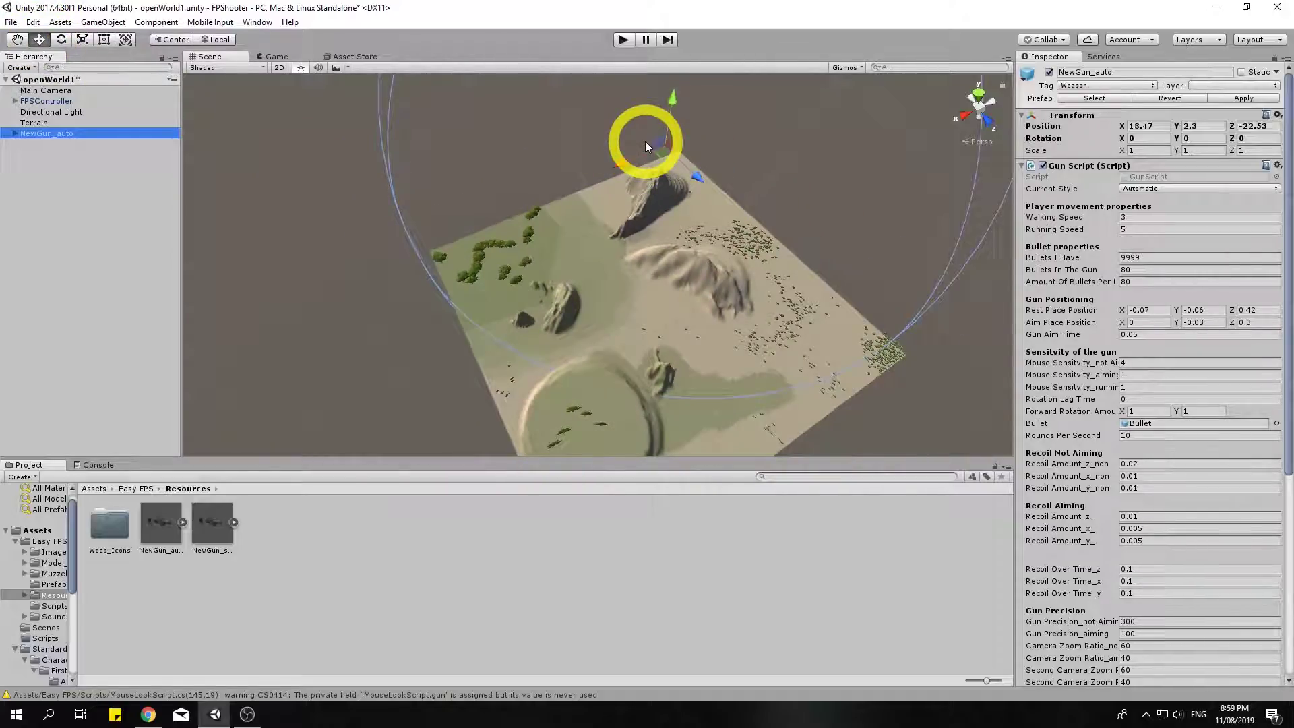
Step: Make NewGun_auto a direct child of FPSController
{"action": "left_click", "coordinate": [58, 103]}
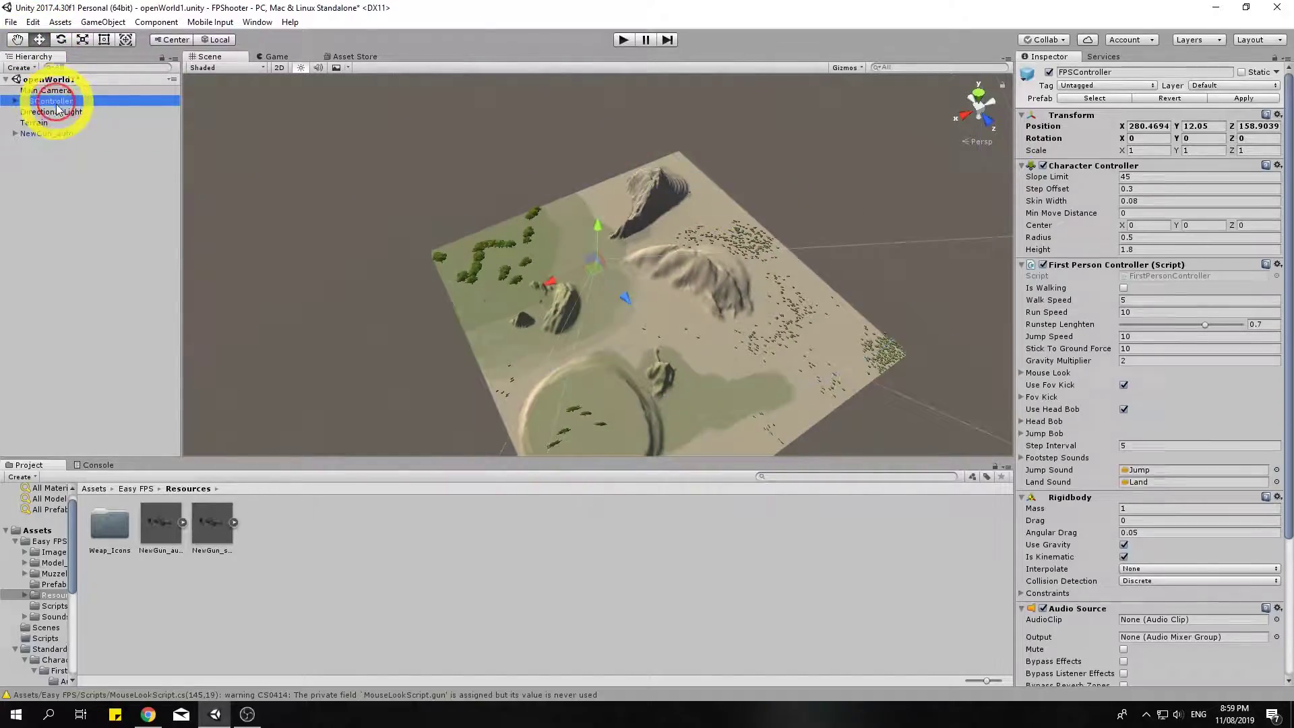
{"action": "left_click", "coordinate": [71, 207]}
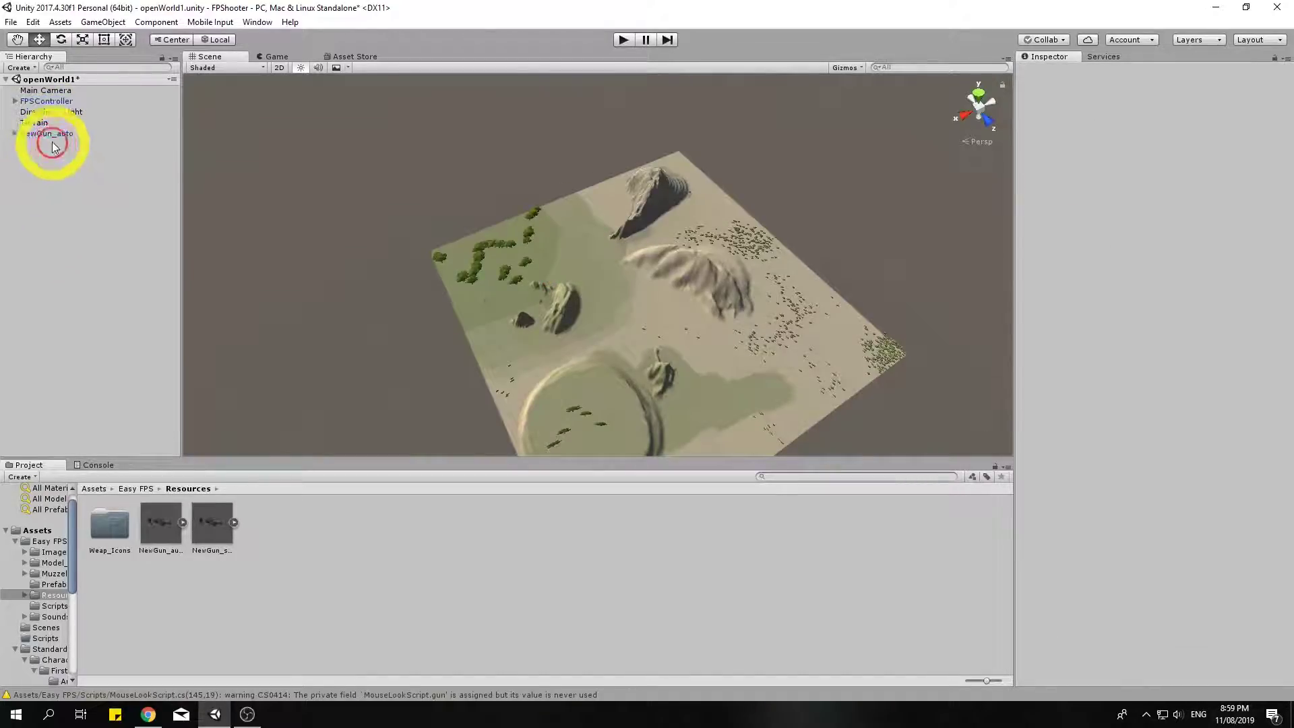
{"action": "left_click", "coordinate": [58, 135]}
{"action": "left_click_drag", "start_coordinate": [73, 147], "coordinate": [114, 115]}
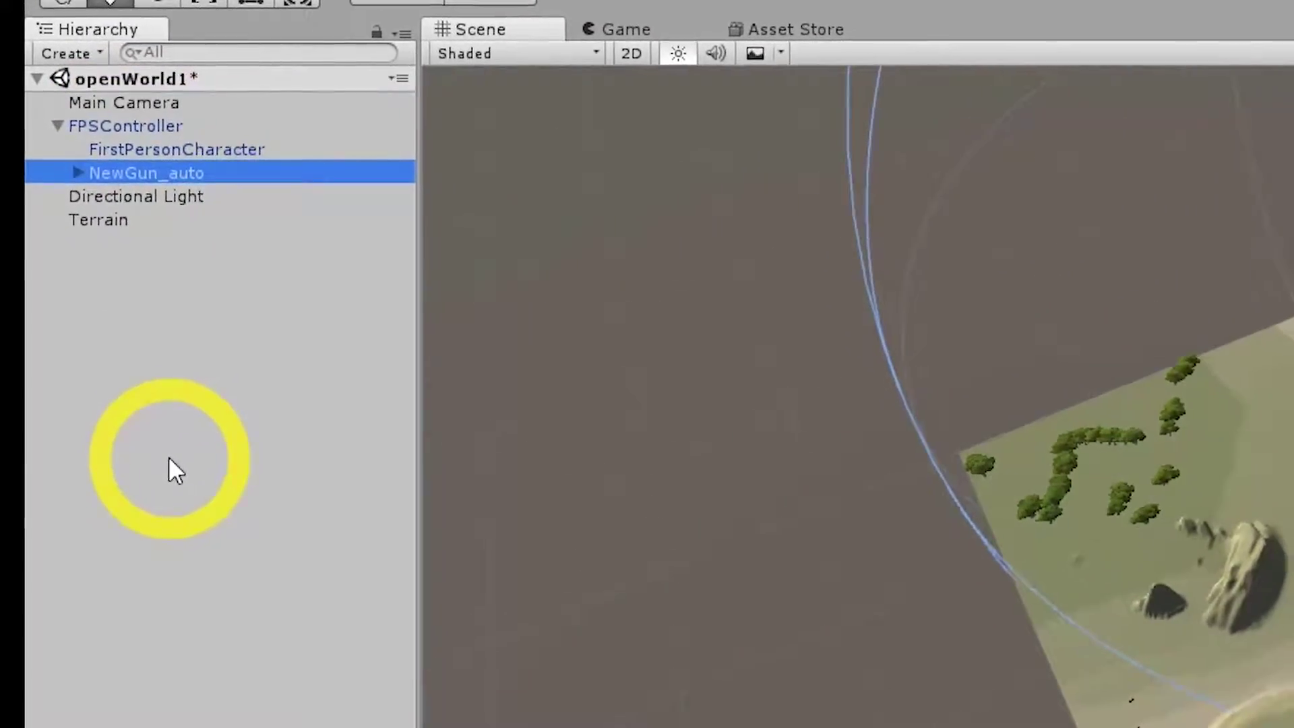
Step: Nest NewGun_auto under FirstPersonCharacter inside FPSController, accepting the break of the prefab instance
{"action": "left_click", "coordinate": [143, 120]}
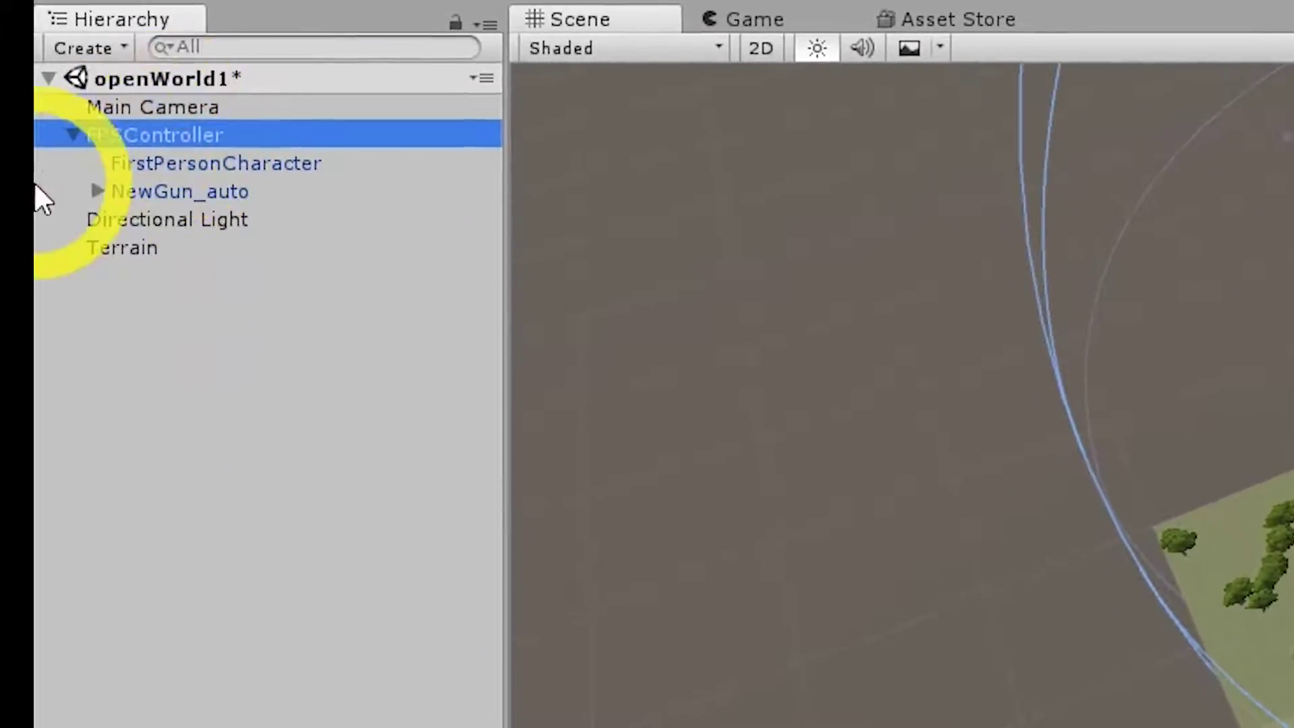
{"action": "left_click", "coordinate": [186, 188]}
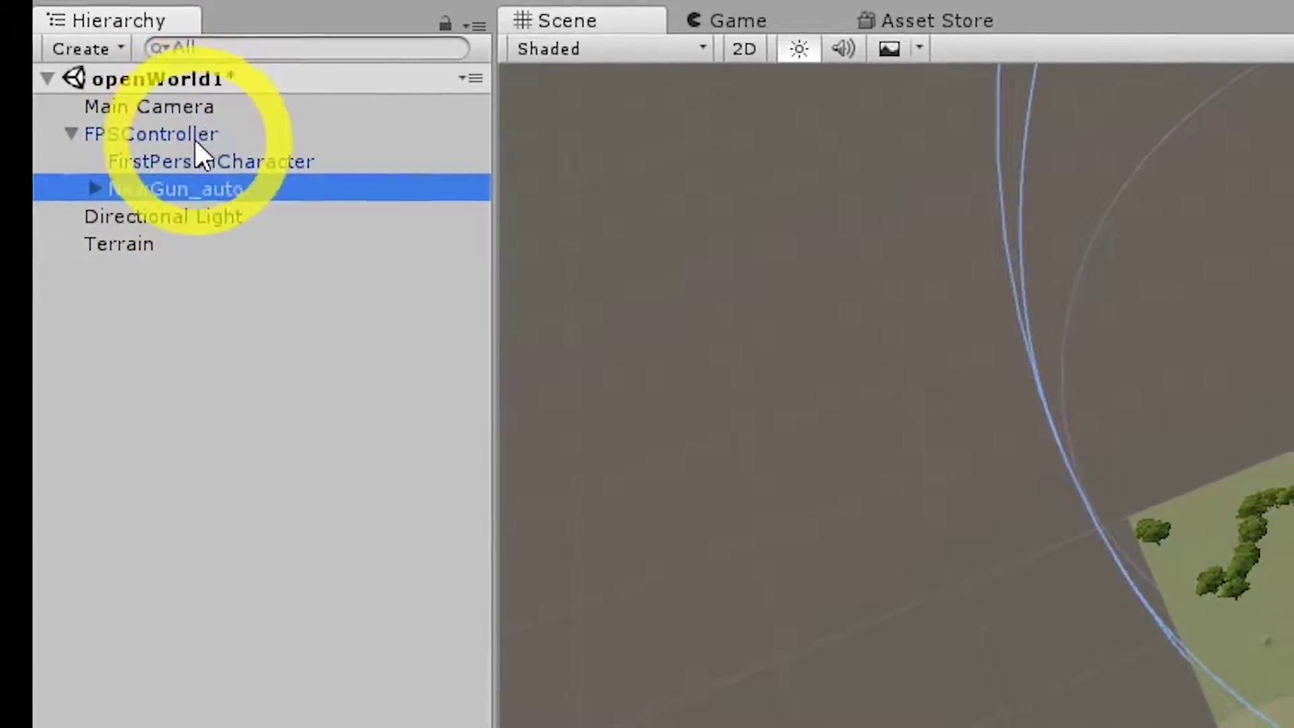
{"action": "left_click", "coordinate": [194, 137]}
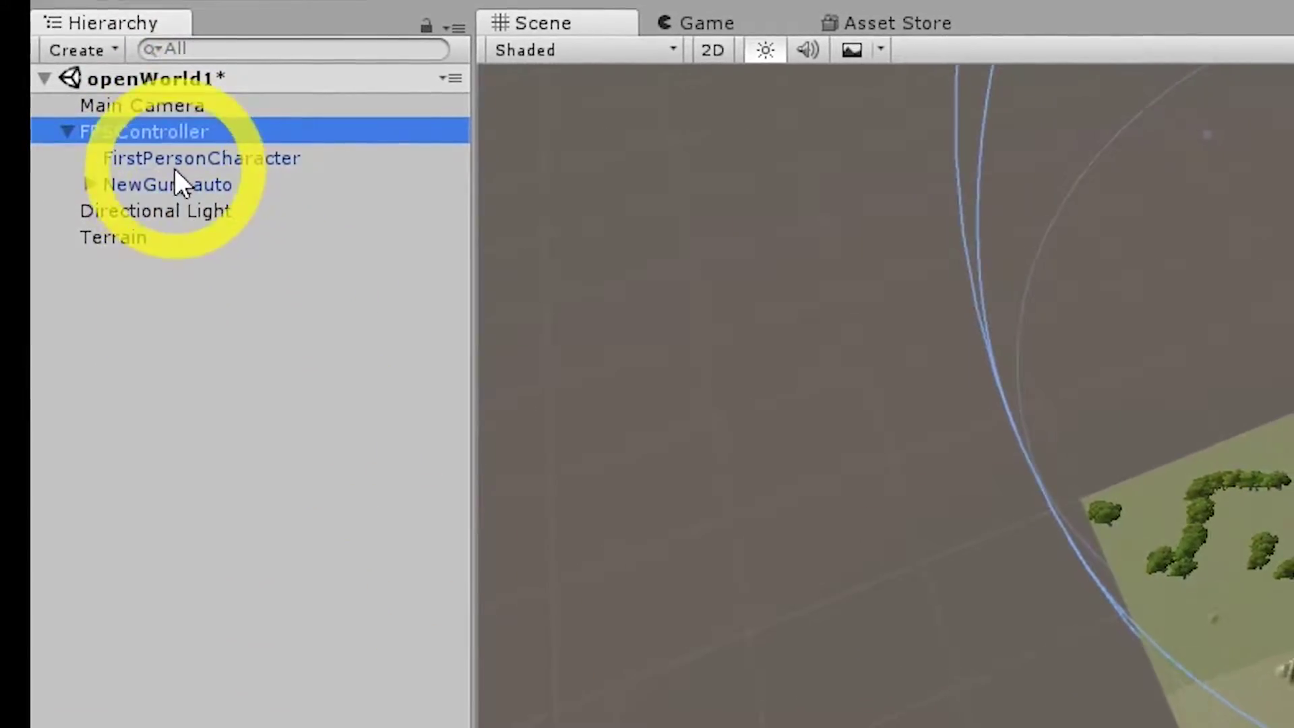
{"action": "left_click", "coordinate": [177, 187]}
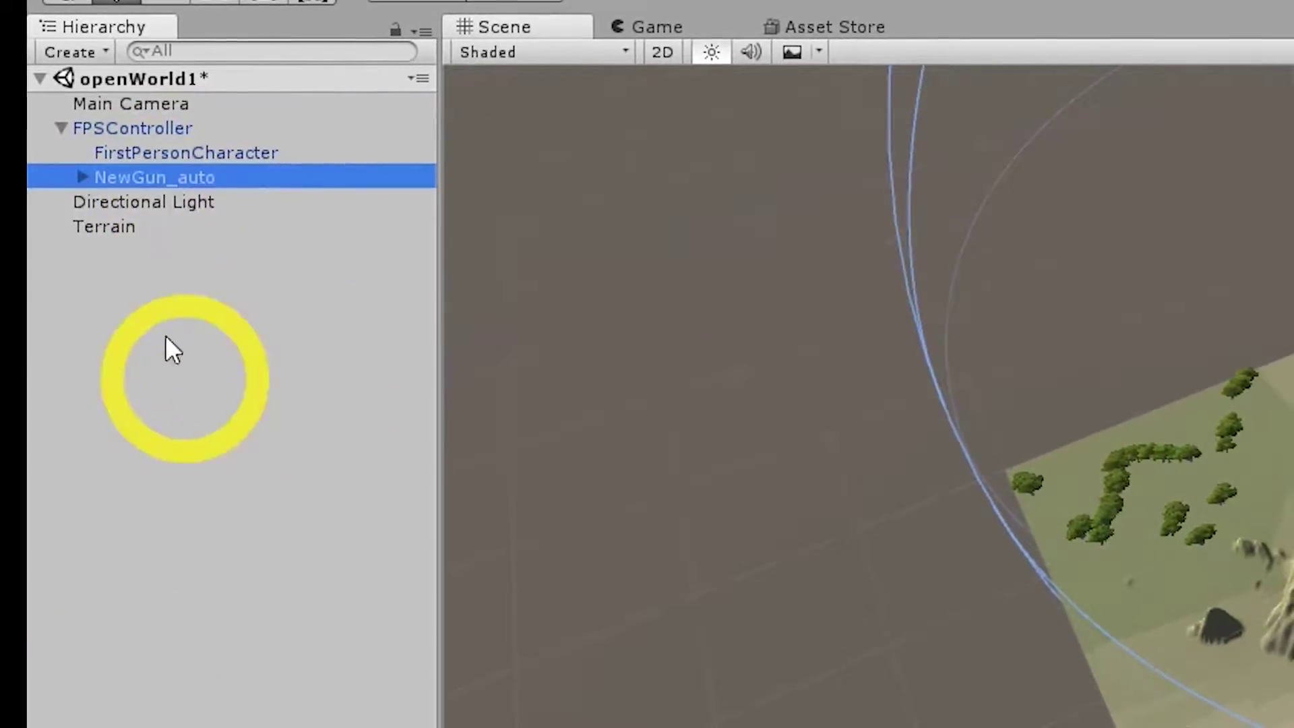
{"action": "left_click_drag", "start_coordinate": [153, 170], "coordinate": [74, 147]}
{"action": "left_click_drag", "start_coordinate": [226, 145], "coordinate": [144, 141]}
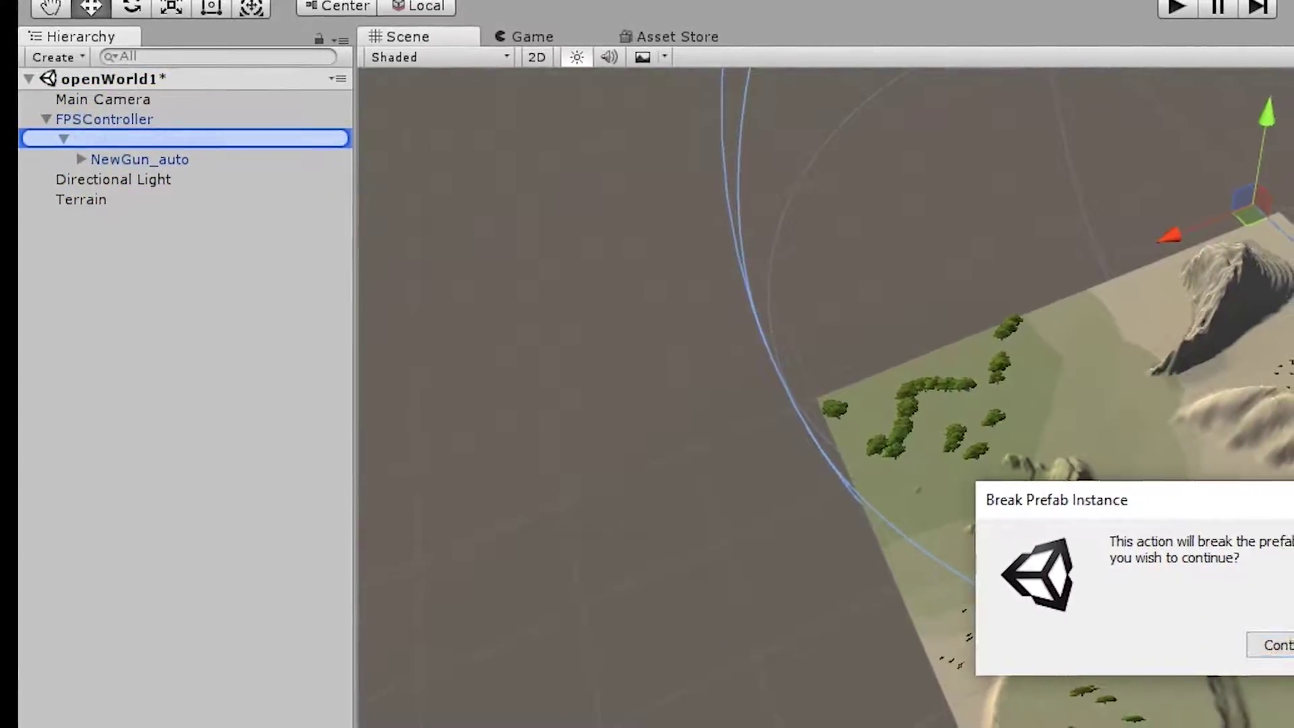
{"action": "left_click", "coordinate": [1283, 651]}
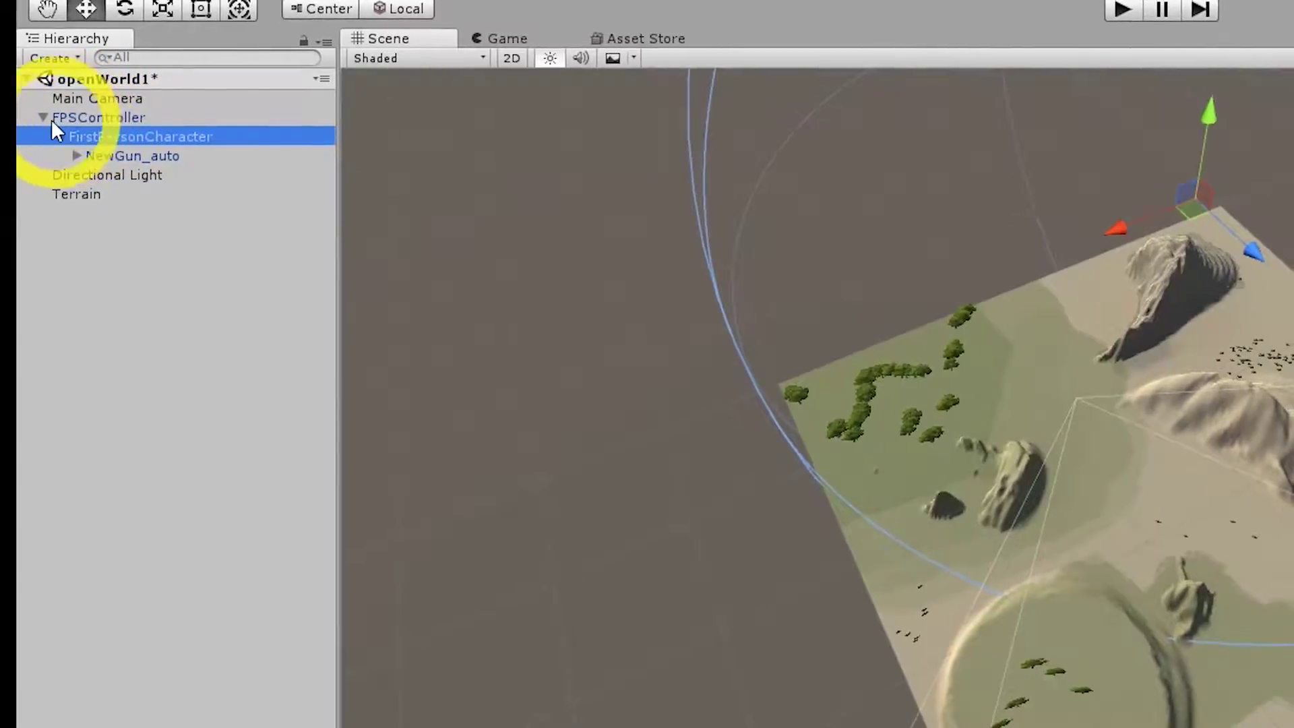
Step: Check the nesting from FPSController down to NewGun_auto and look through the gun's child objects
{"action": "left_click", "coordinate": [91, 117]}
{"action": "left_click", "coordinate": [88, 134]}
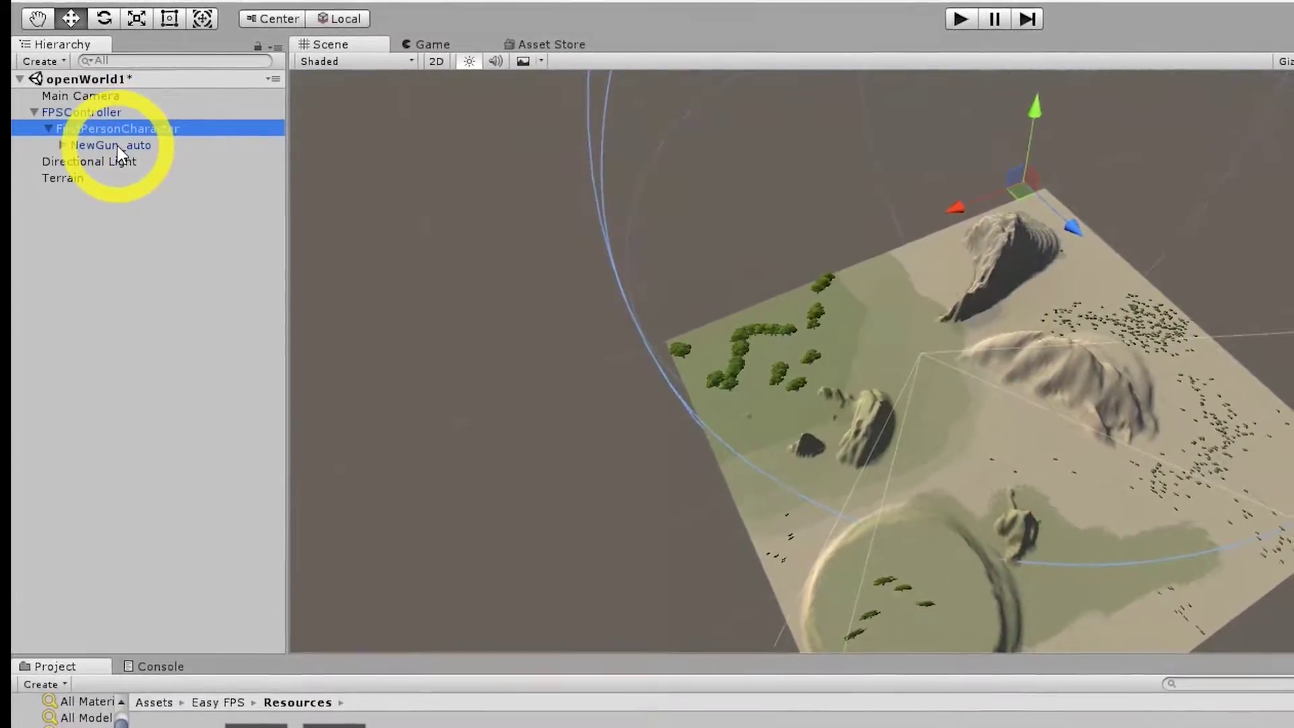
{"action": "left_click", "coordinate": [114, 146]}
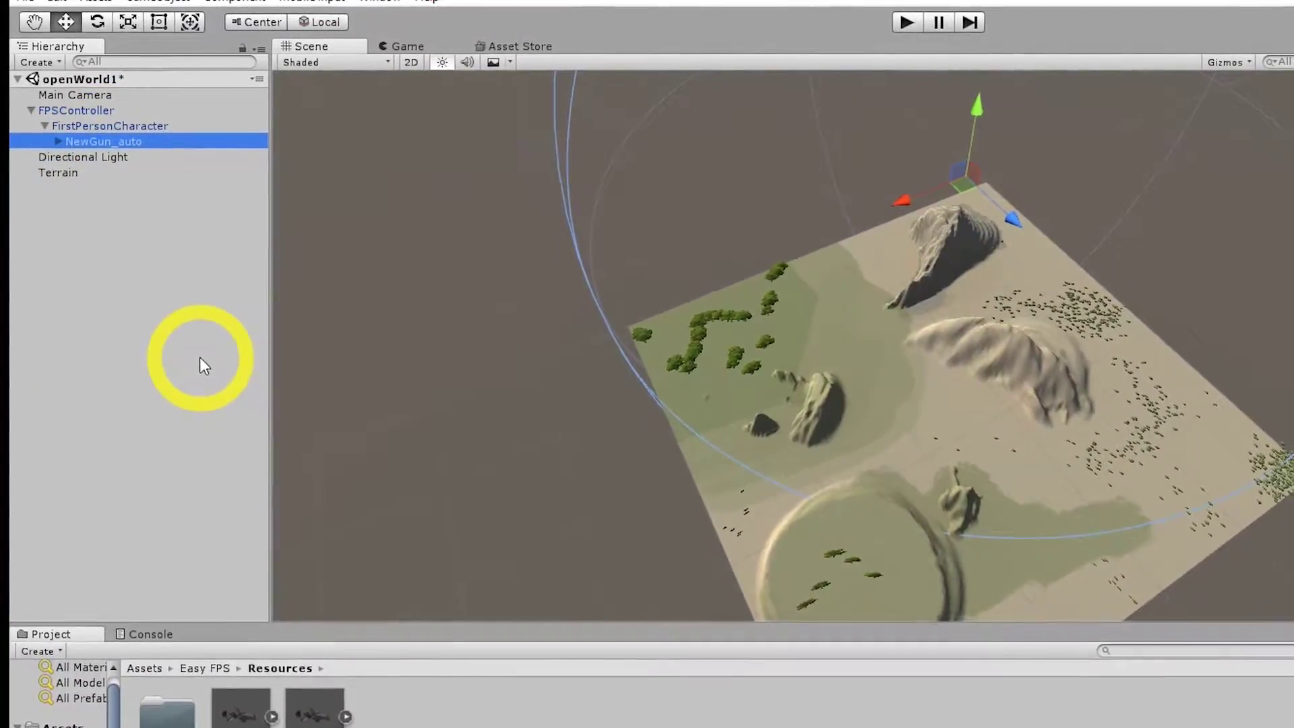
{"action": "left_click", "coordinate": [59, 142]}
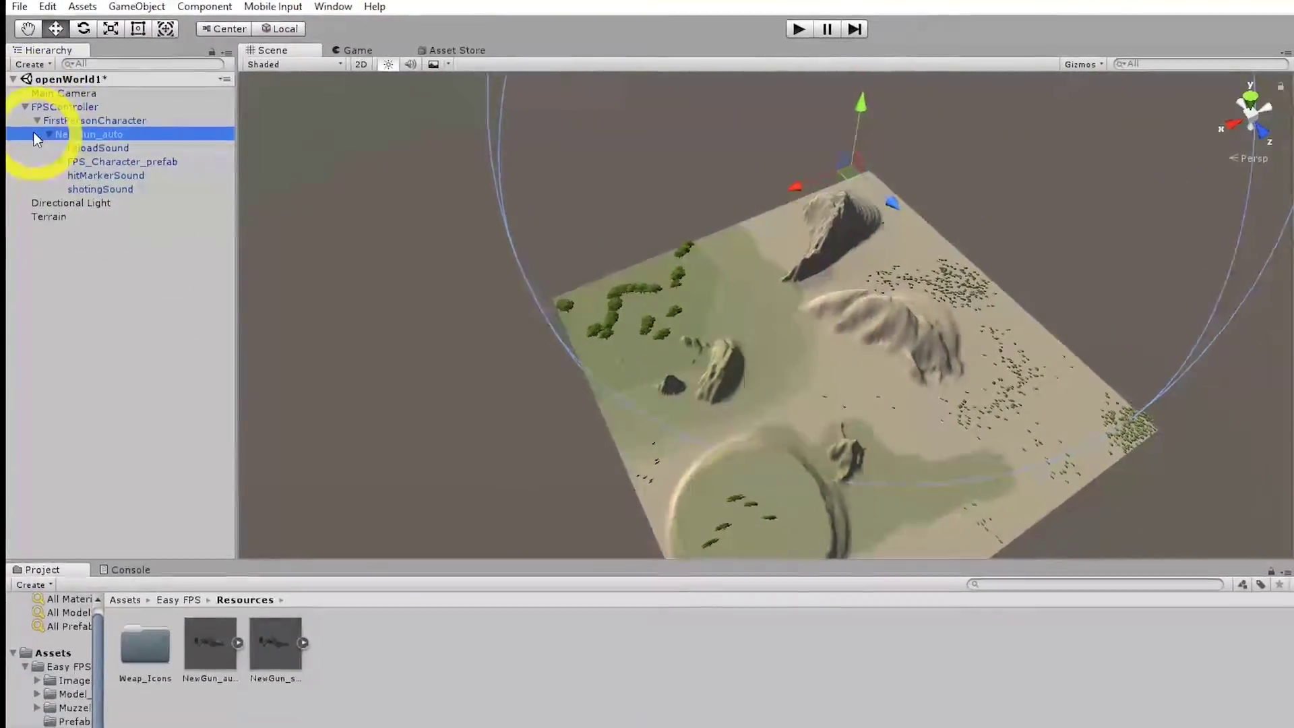
{"action": "left_click", "coordinate": [50, 135]}
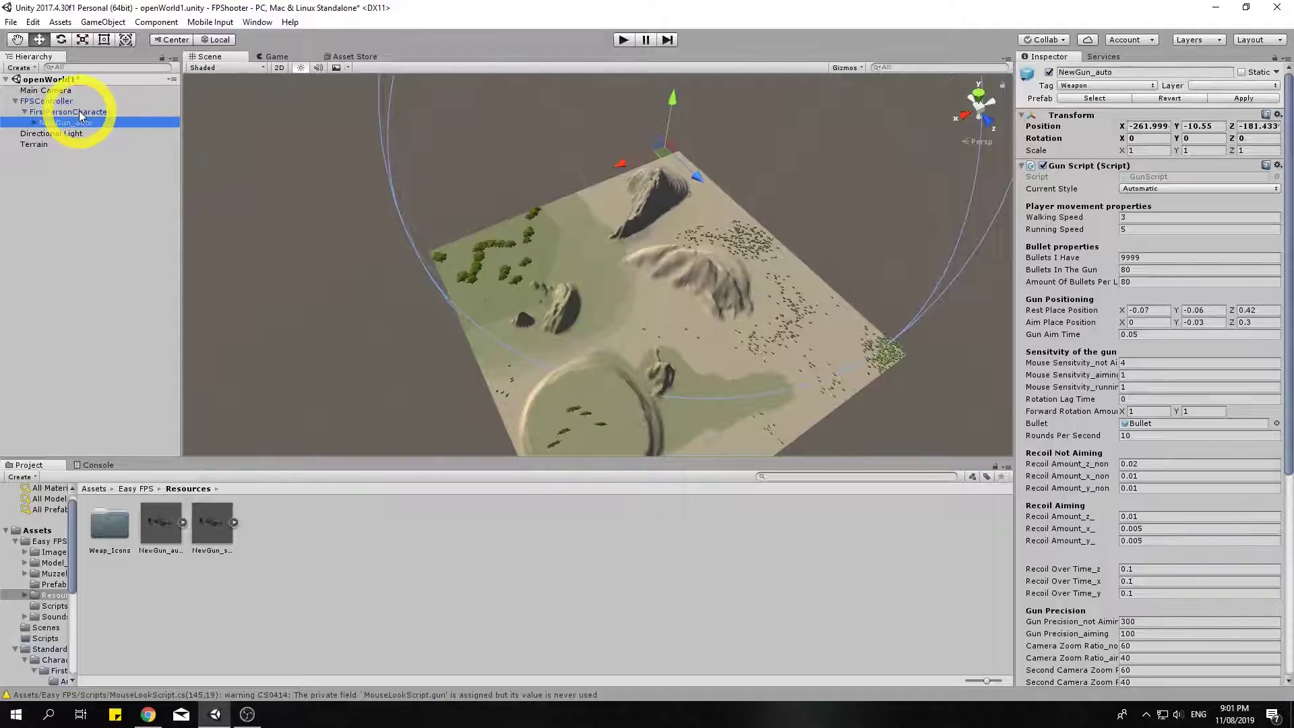
Step: Reset NewGun_auto's position under FirstPersonCharacter to X 0, Y 0, Z 0
{"action": "left_click", "coordinate": [79, 111]}
{"action": "left_click", "coordinate": [86, 124]}
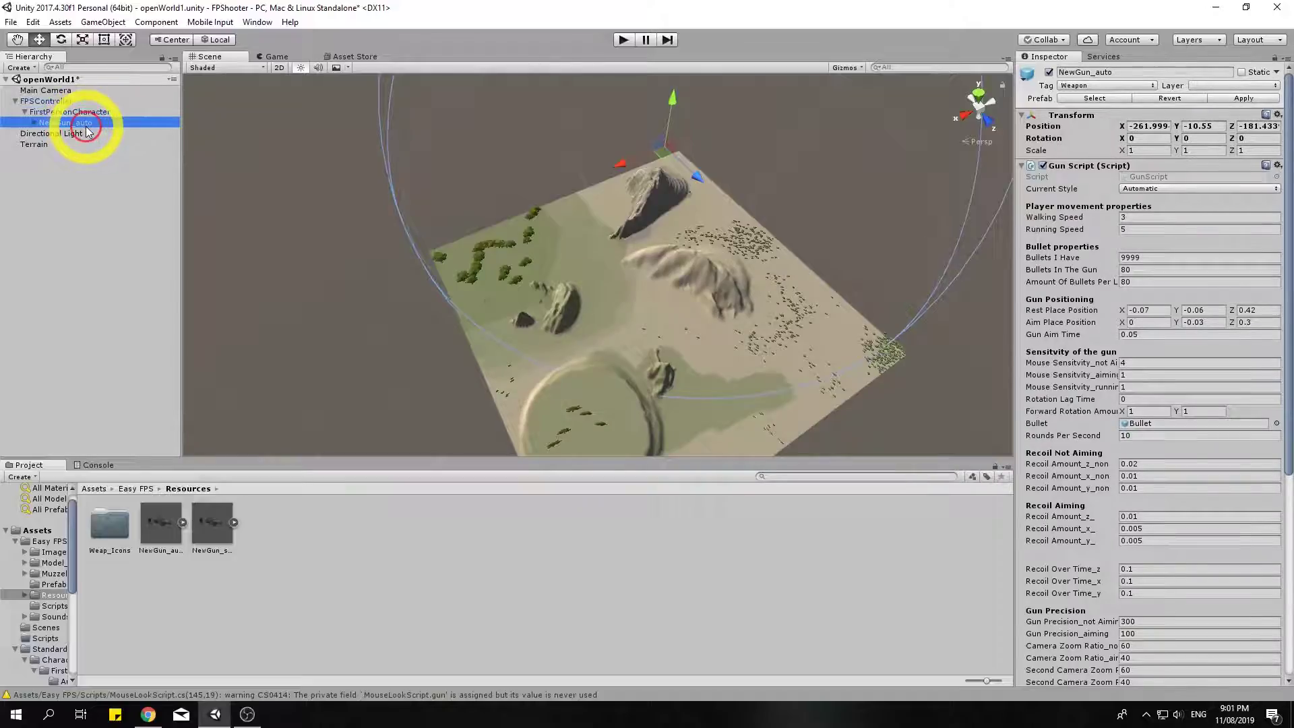
{"action": "left_click", "coordinate": [40, 101]}
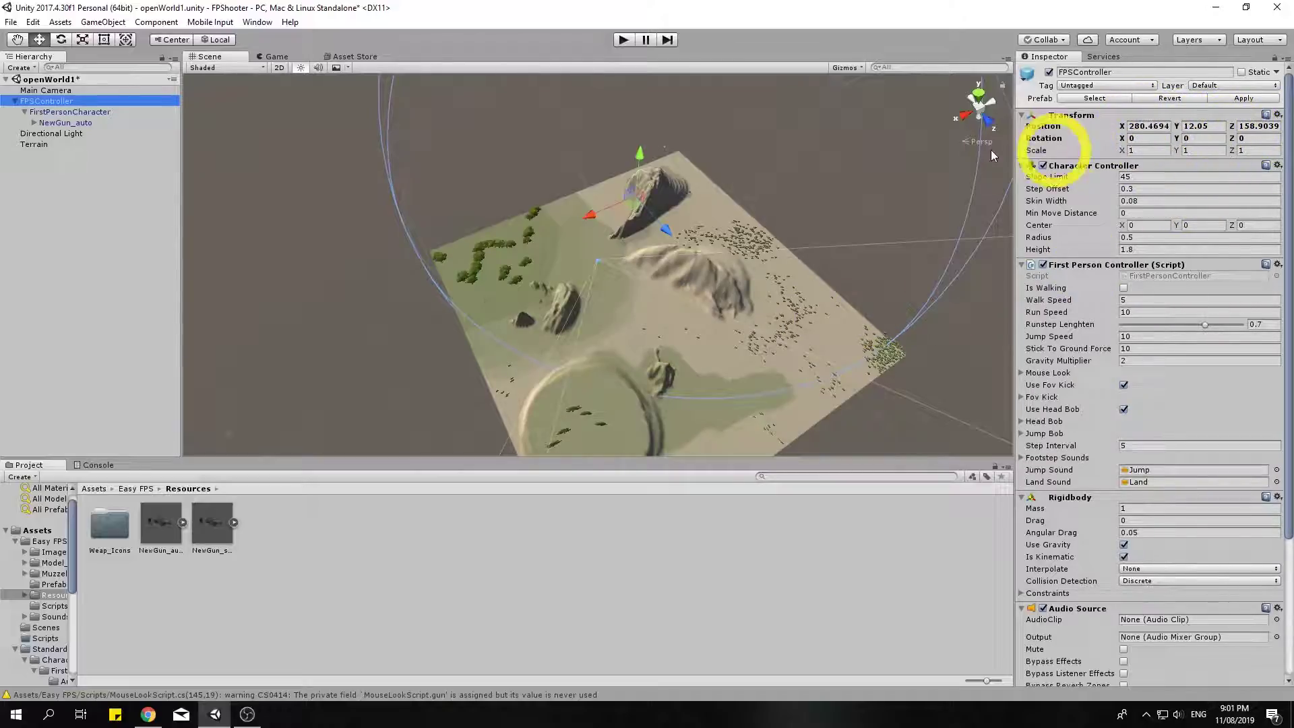
{"action": "left_click", "coordinate": [65, 122]}
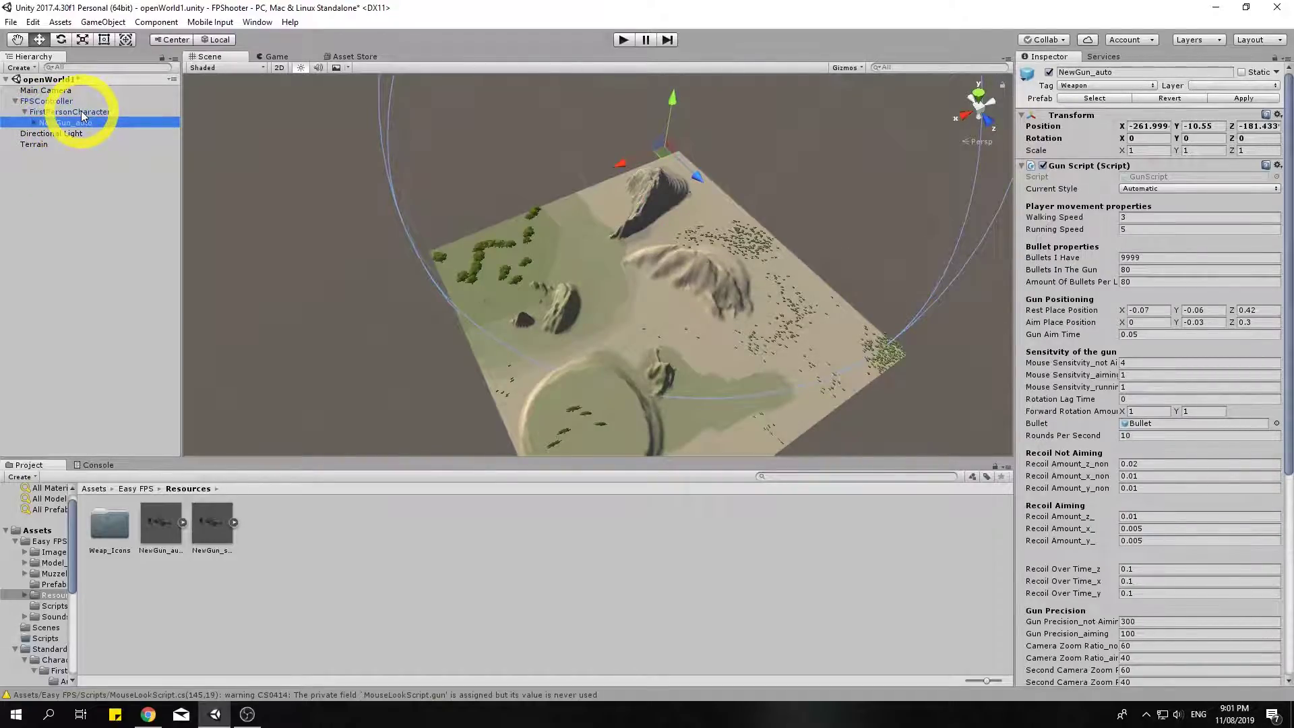
{"action": "left_click", "coordinate": [1147, 126]}
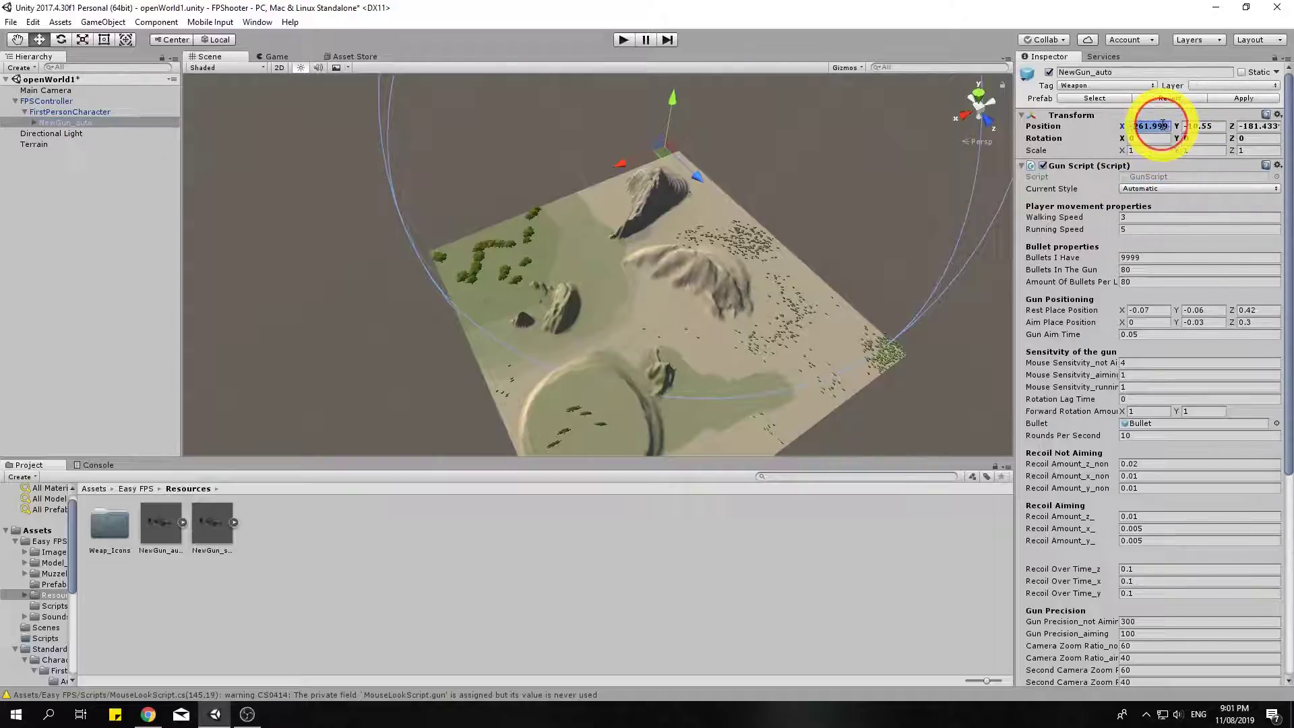
{"action": "type", "text": "0"}
{"action": "left_click", "coordinate": [1196, 126]}
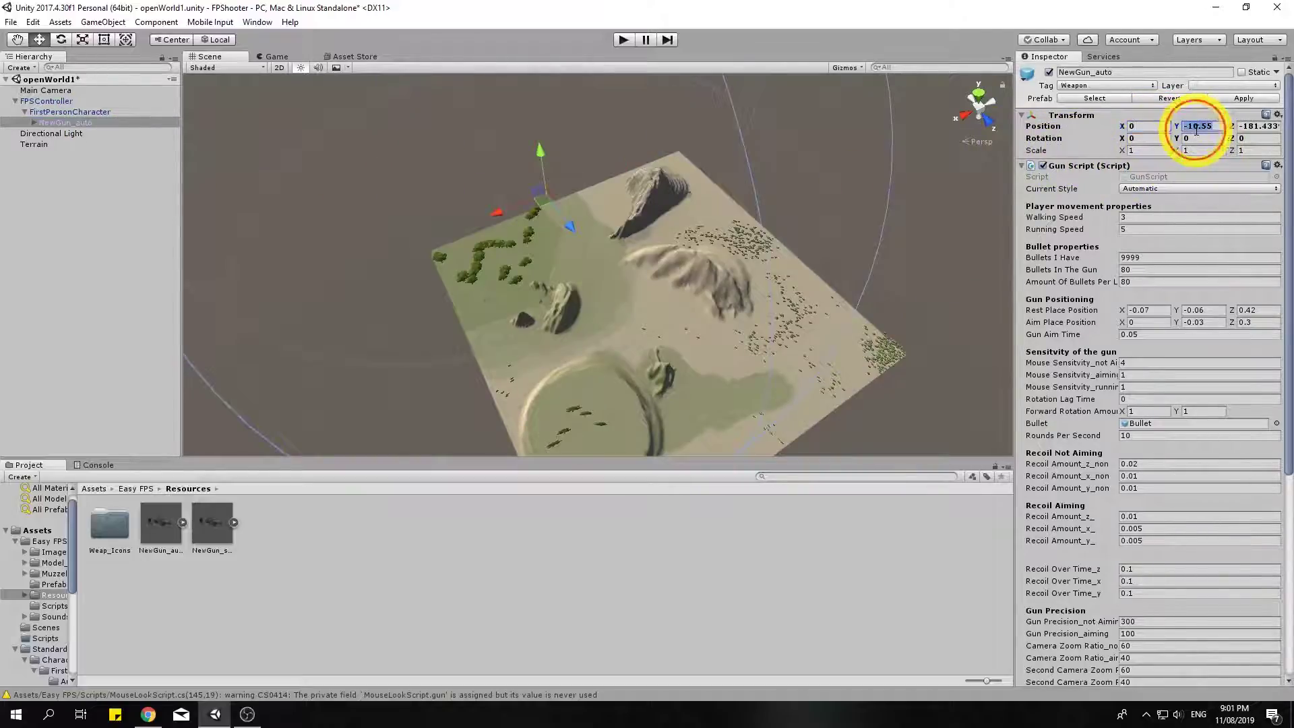
{"action": "type", "text": "00"}
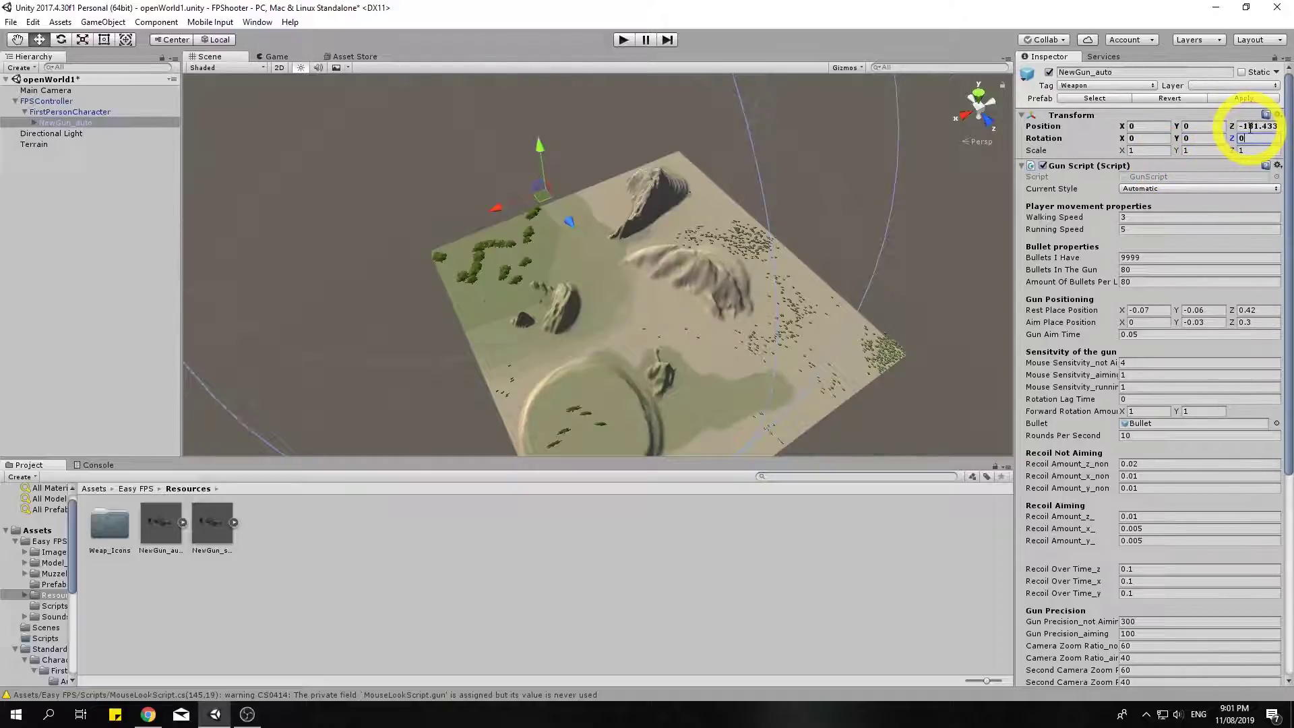
{"action": "type", "text": "0"}
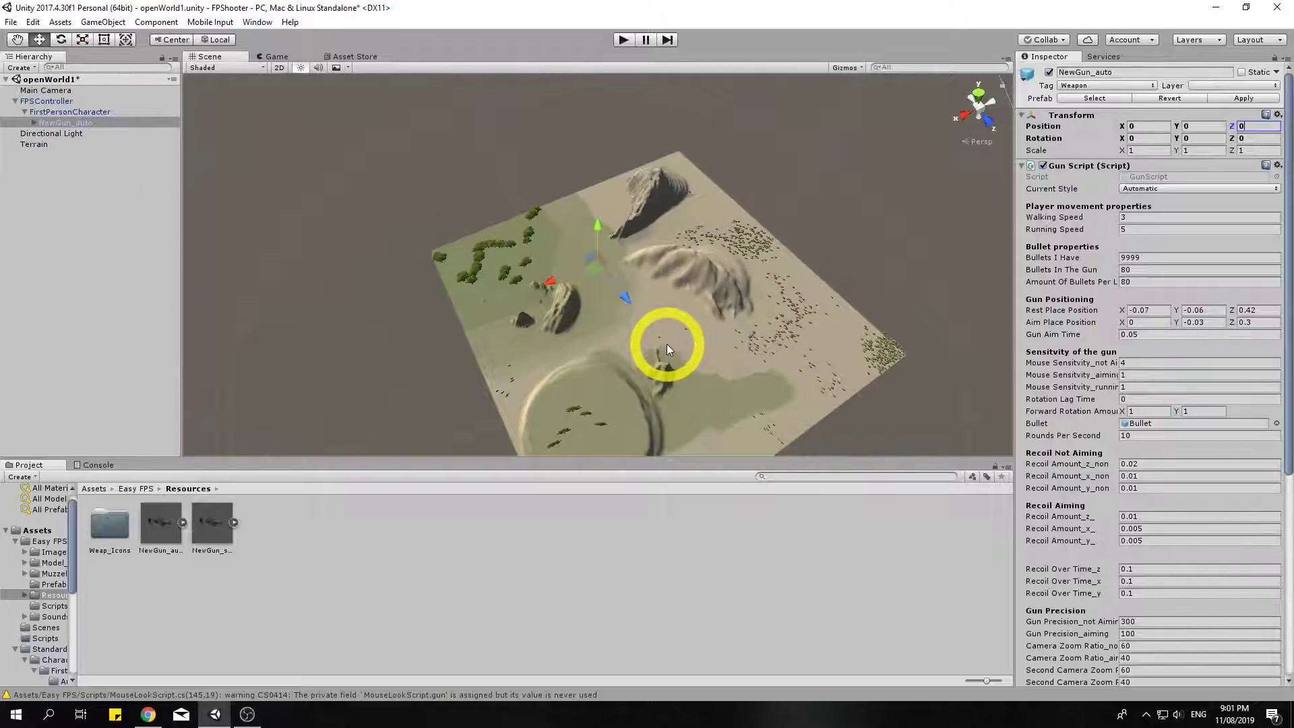
Step: Move NewGun_auto up and forward from the FirstPersonCharacter camera, to about Y 0.5 and Z 1.73
{"action": "left_click", "coordinate": [58, 112]}
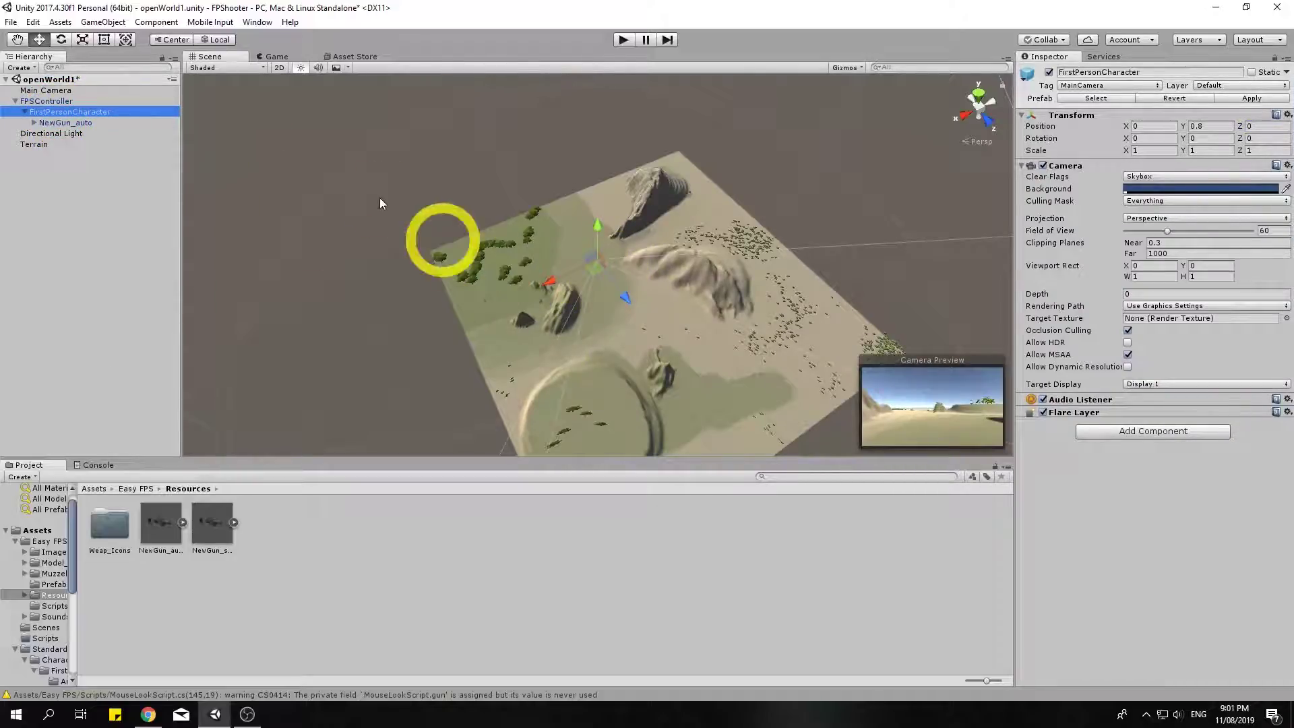
{"action": "left_click", "coordinate": [83, 123]}
{"action": "left_click", "coordinate": [79, 111]}
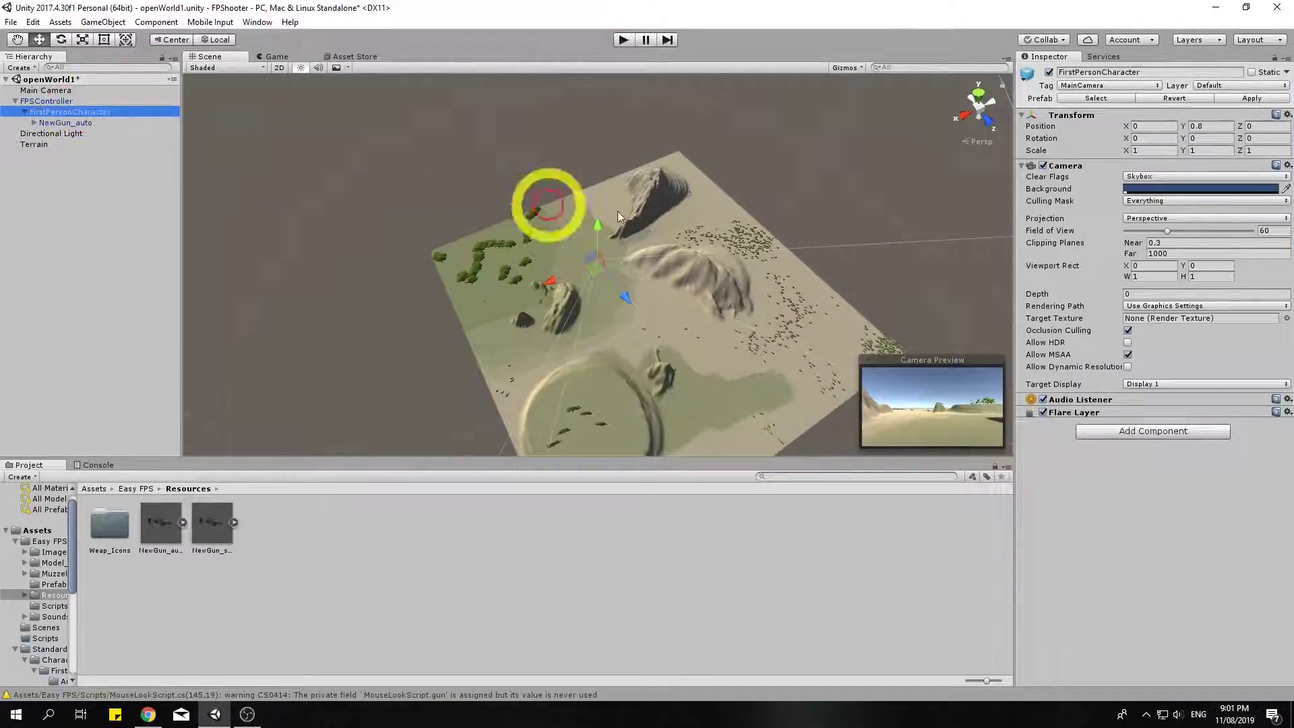
{"action": "scroll", "coordinate": [602, 295], "scroll_direction": "up", "scroll_amount": 5}
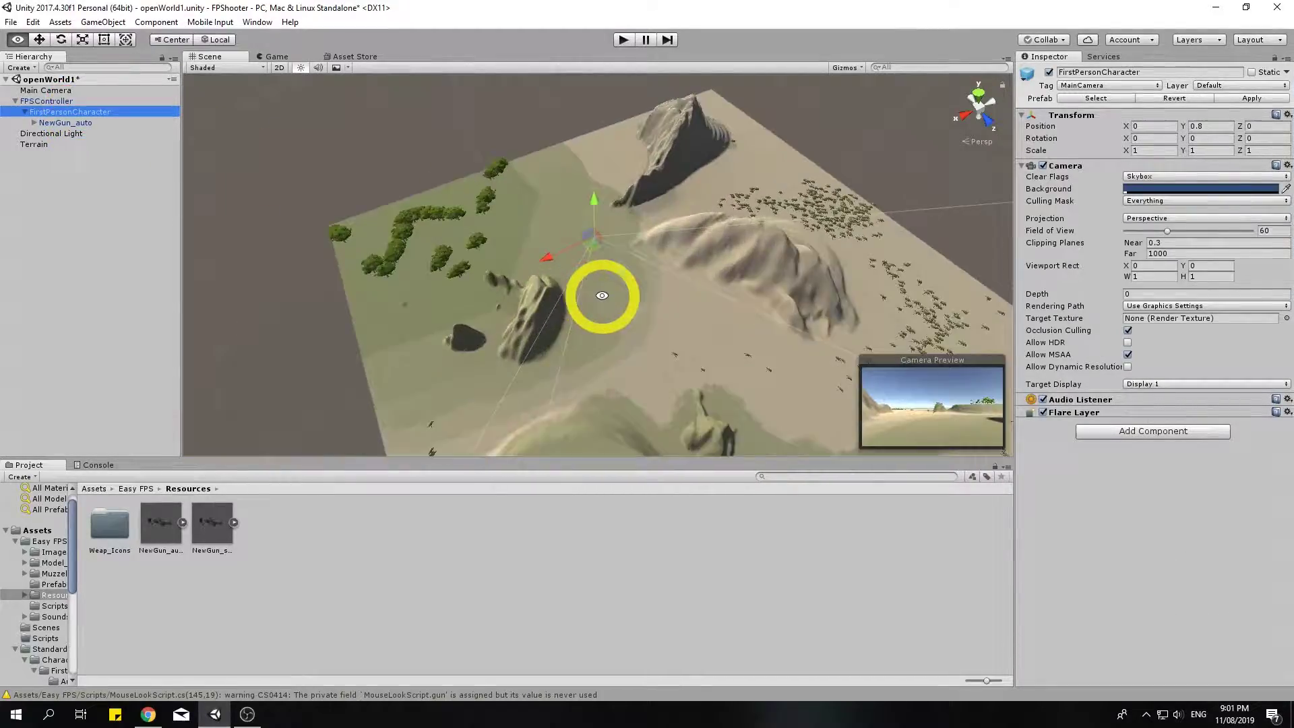
{"action": "scroll", "coordinate": [586, 188], "scroll_direction": "up", "scroll_amount": 5}
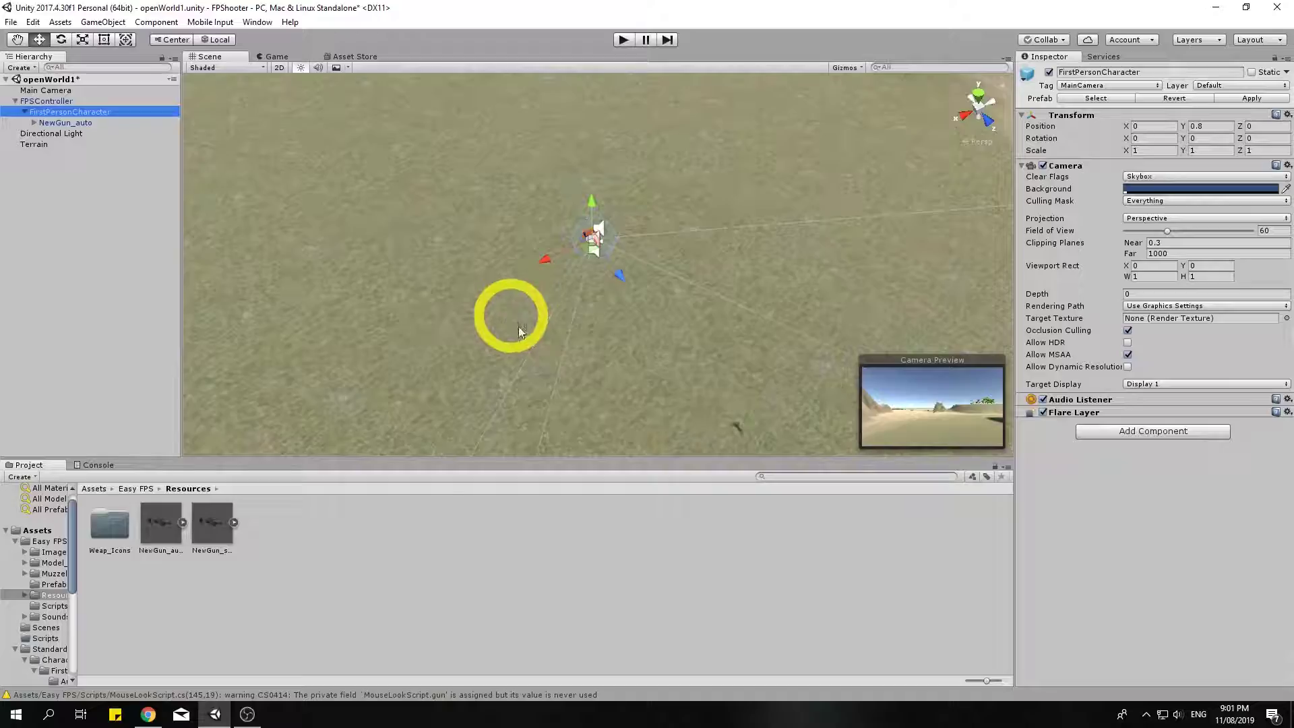
{"action": "left_click", "coordinate": [82, 123]}
{"action": "left_click", "coordinate": [78, 112]}
{"action": "right_click_drag", "start_coordinate": [378, 229], "coordinate": [292, 203]}
{"action": "left_click", "coordinate": [90, 124]}
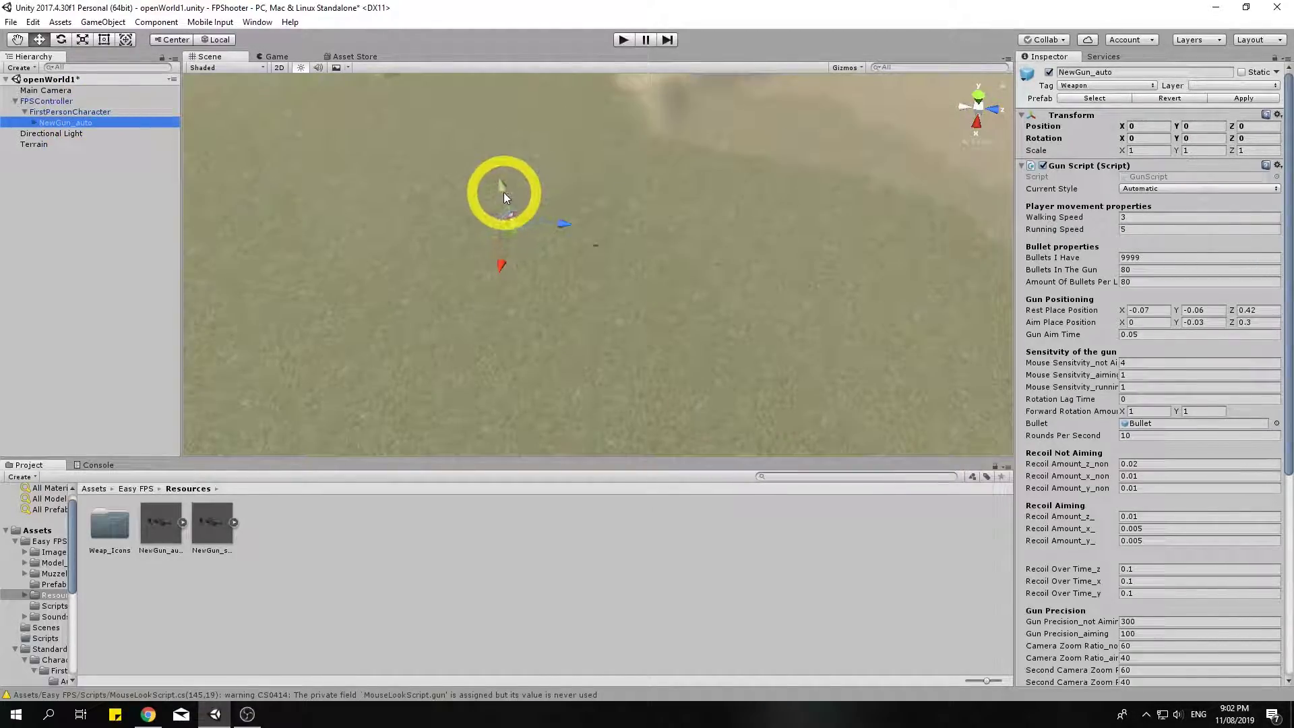
{"action": "left_click_drag", "start_coordinate": [503, 192], "coordinate": [566, 217]}
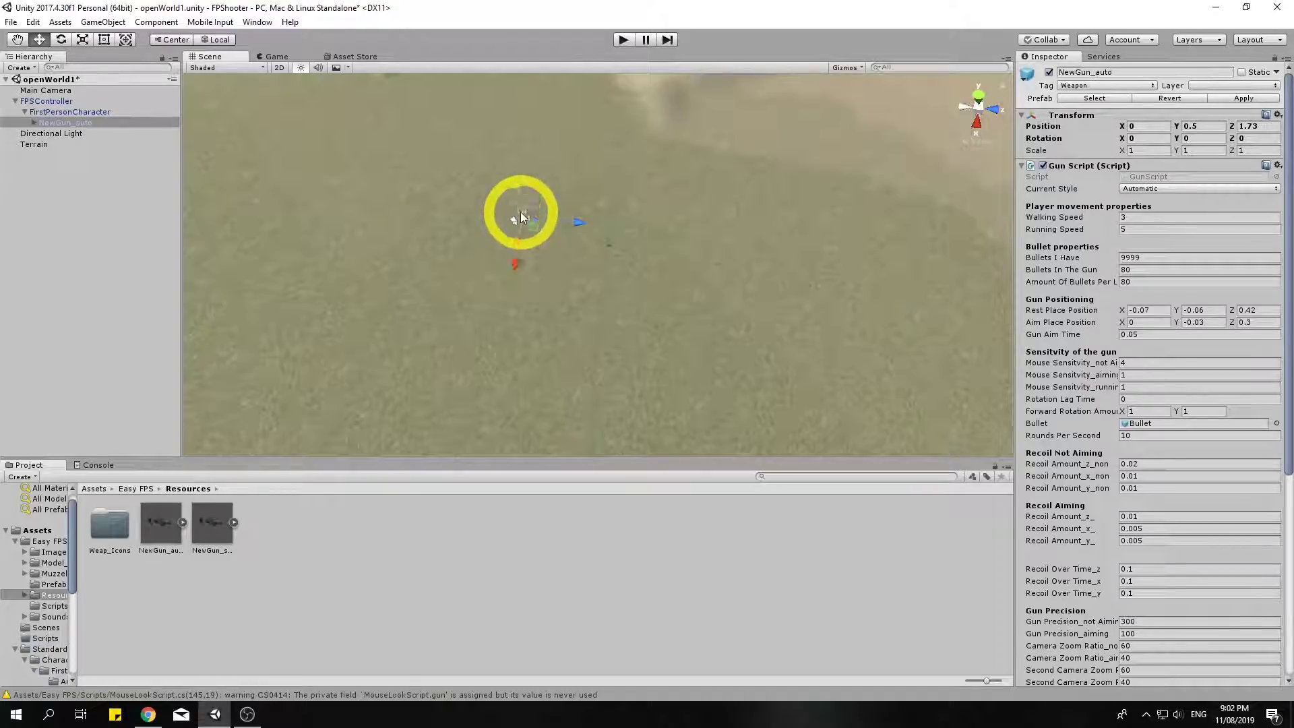
Step: Lower the FirstPersonCharacter camera to about Y -7.67 inside FPSController
{"action": "left_click", "coordinate": [62, 112]}
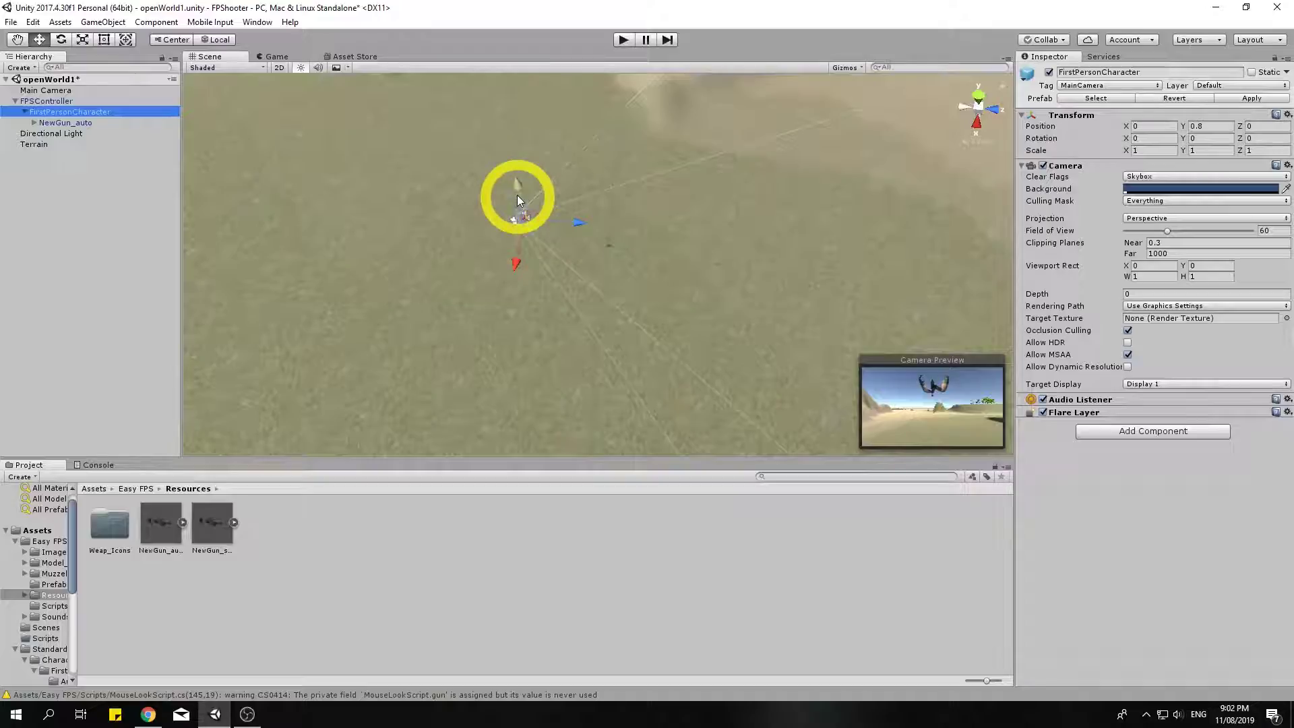
{"action": "left_click_drag", "start_coordinate": [516, 196], "coordinate": [546, 242]}
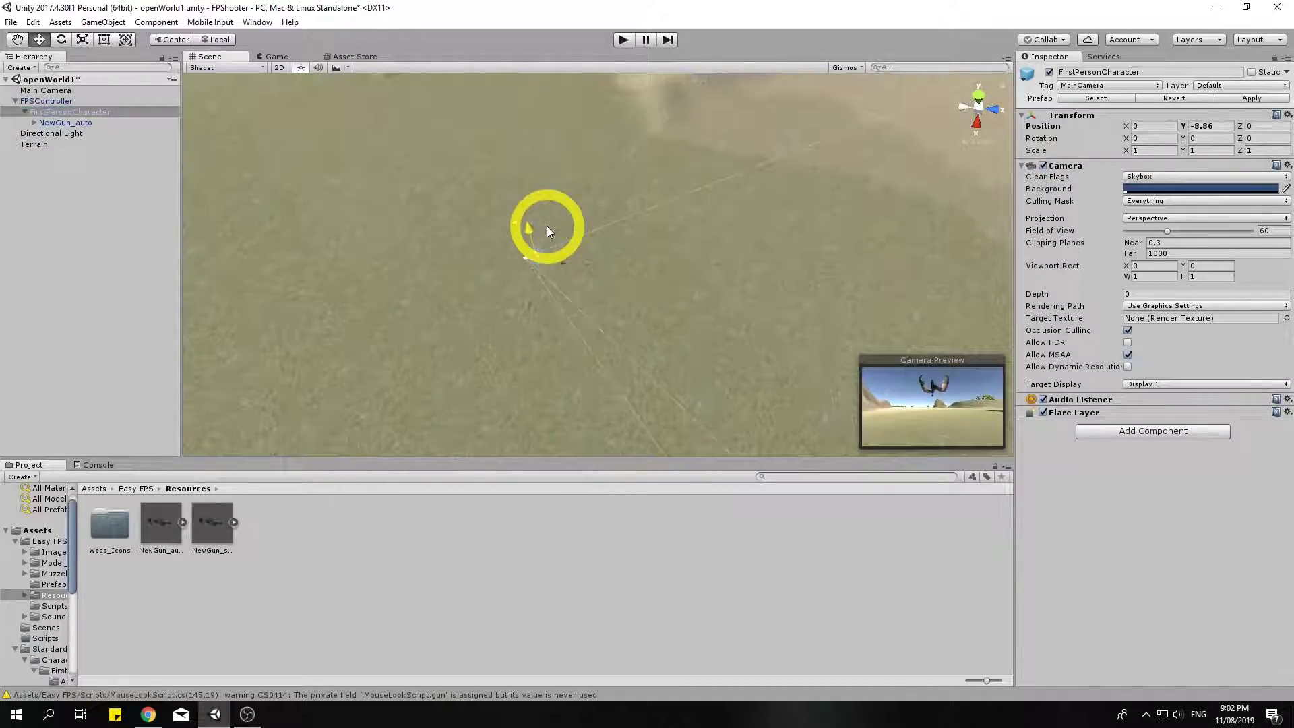
{"action": "left_click_drag", "start_coordinate": [547, 227], "coordinate": [547, 223]}
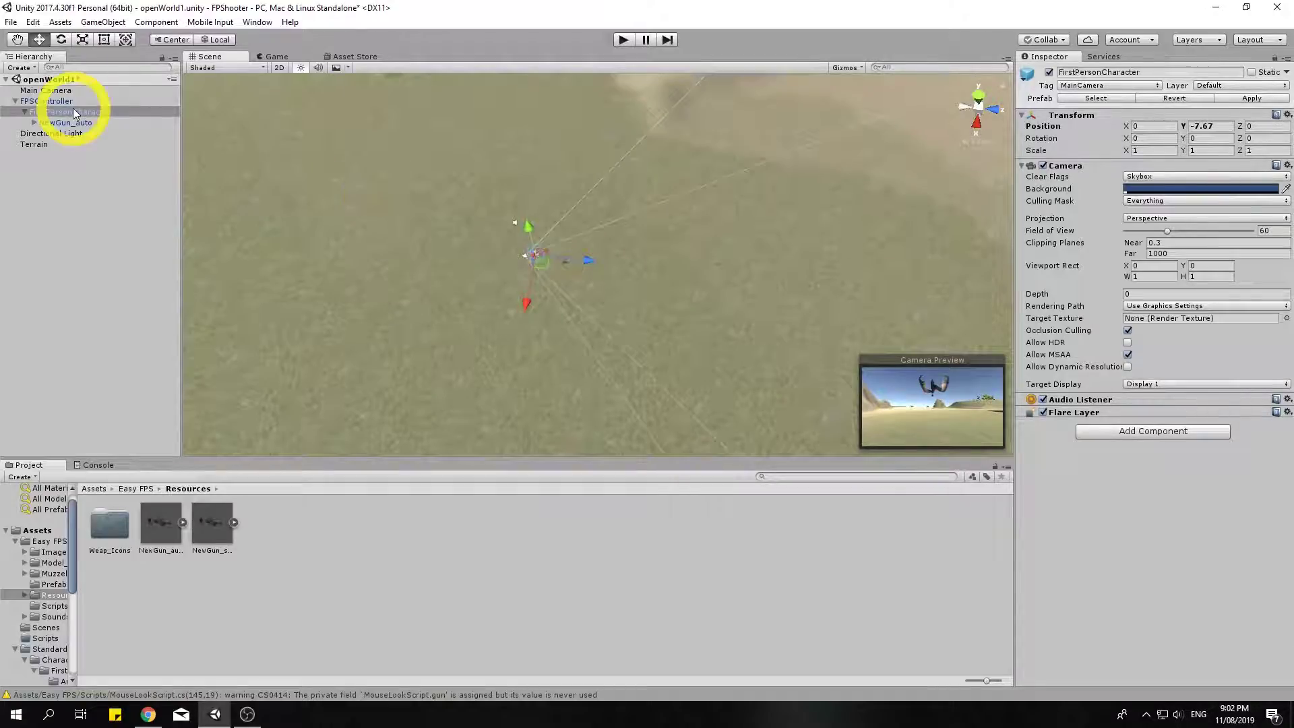
Step: Lower NewGun_auto to about Y -0.32 relative to the camera, checking its framing in the Camera Preview
{"action": "left_click", "coordinate": [72, 124]}
{"action": "left_click", "coordinate": [588, 222]}
{"action": "left_click", "coordinate": [529, 225]}
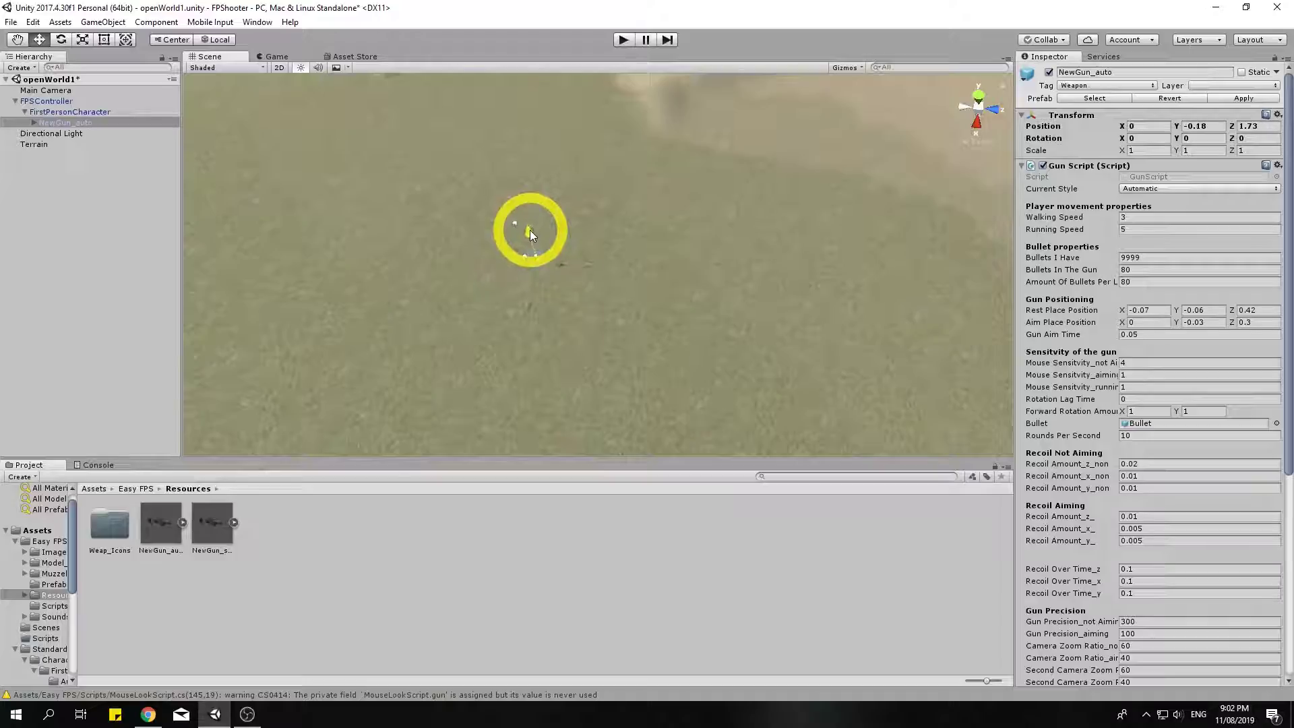
{"action": "left_click_drag", "start_coordinate": [529, 230], "coordinate": [510, 229]}
{"action": "left_click", "coordinate": [61, 113]}
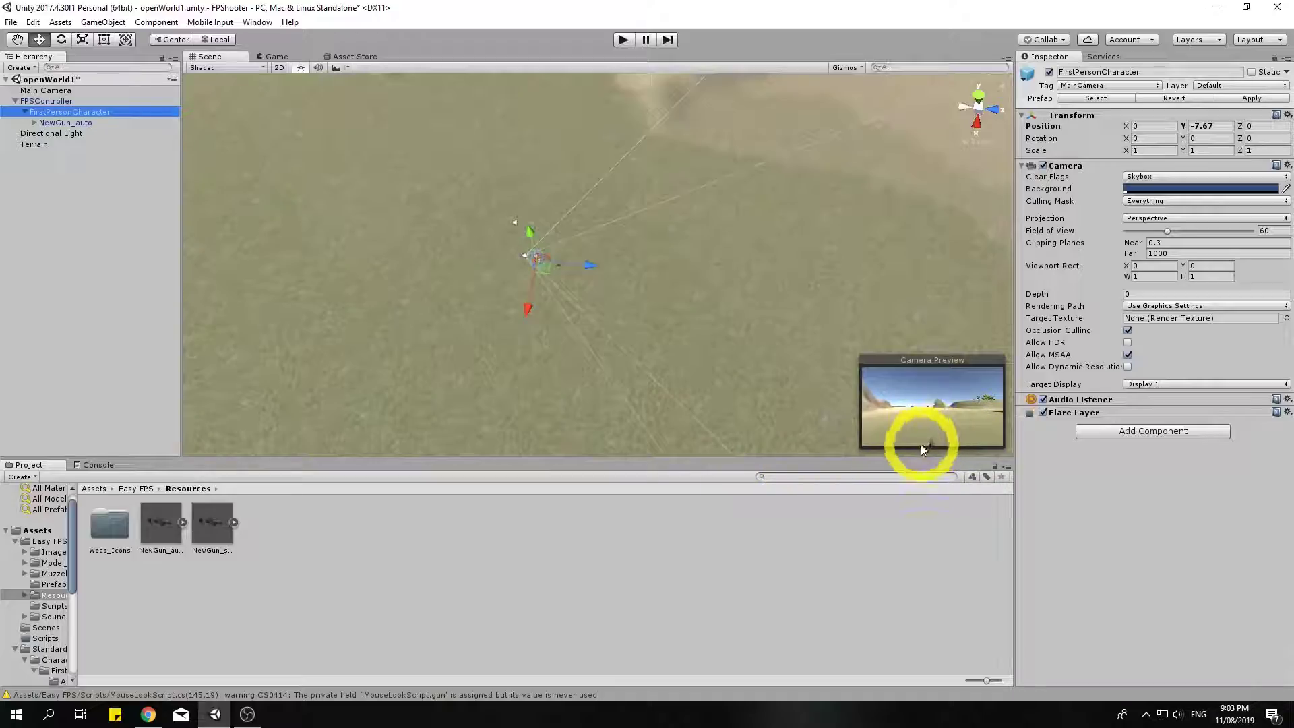
{"action": "left_click", "coordinate": [80, 122]}
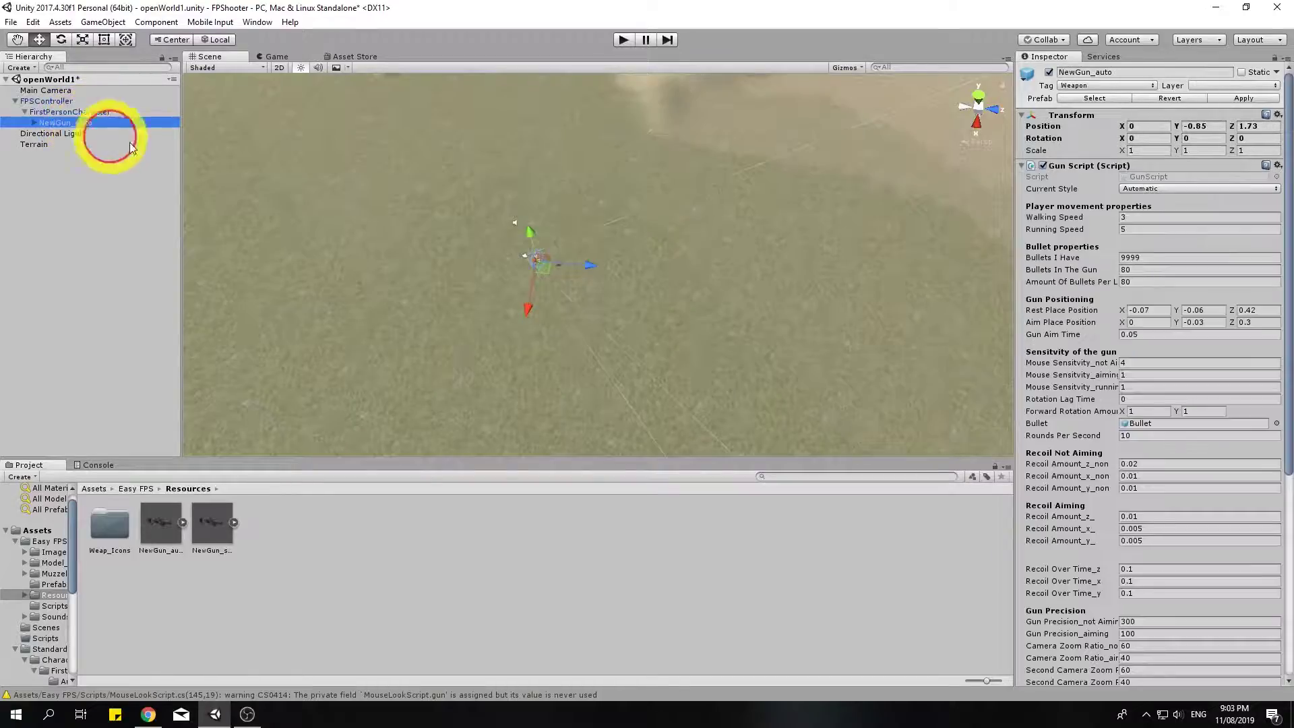
{"action": "left_click", "coordinate": [530, 241]}
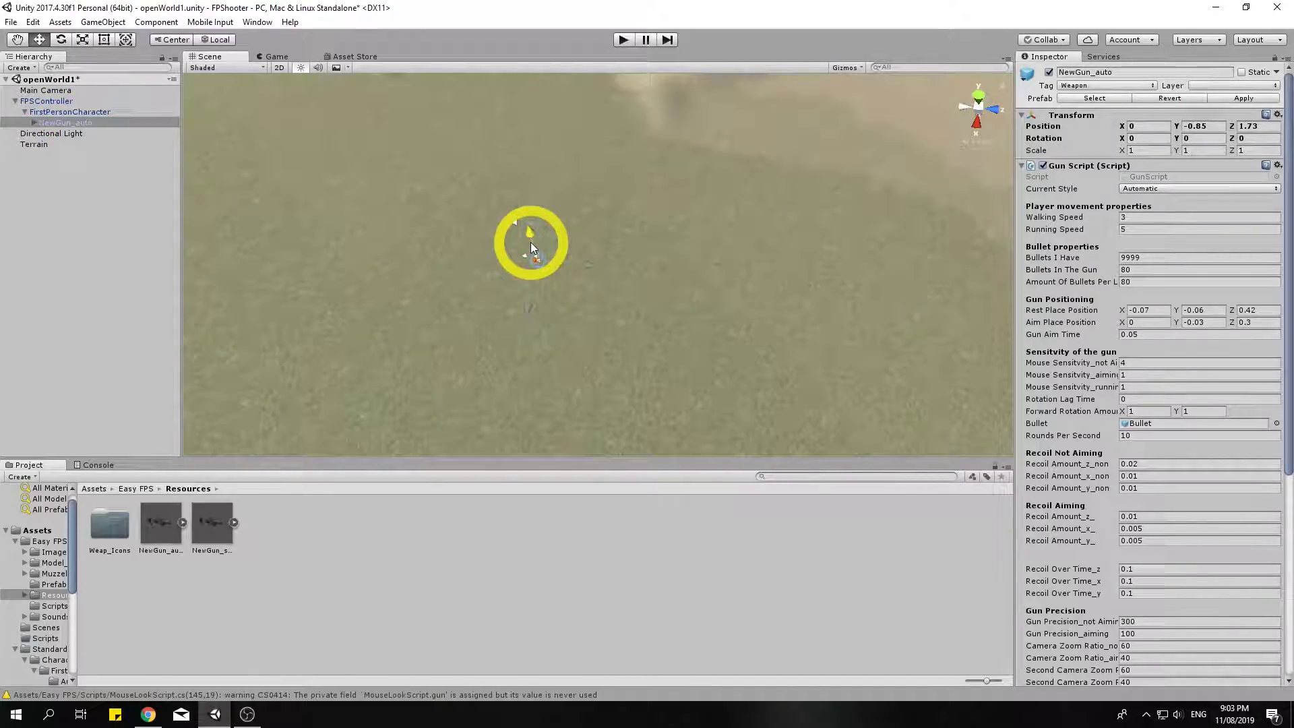
Step: Reposition the FirstPersonCharacter camera to about Y -6.79 and Z 0.87
{"action": "left_click", "coordinate": [76, 114]}
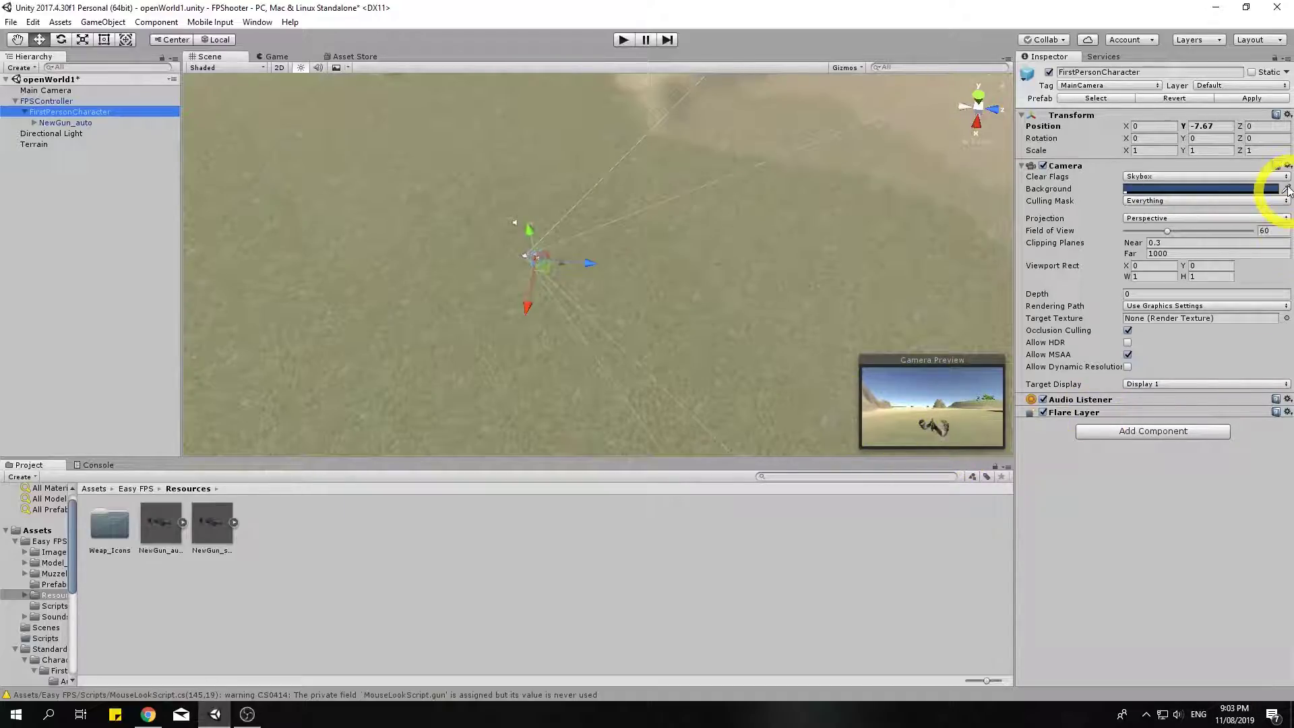
{"action": "left_click", "coordinate": [1181, 129]}
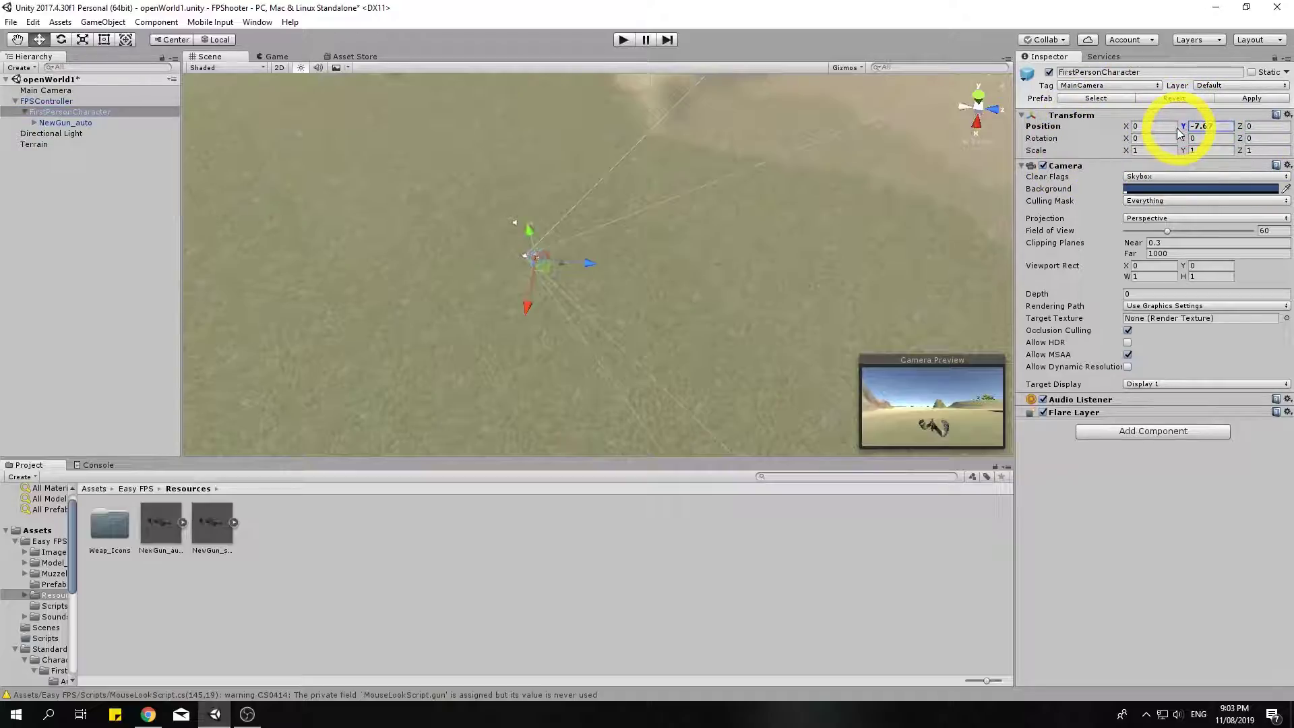
{"action": "left_click_drag", "start_coordinate": [1171, 130], "coordinate": [1184, 128]}
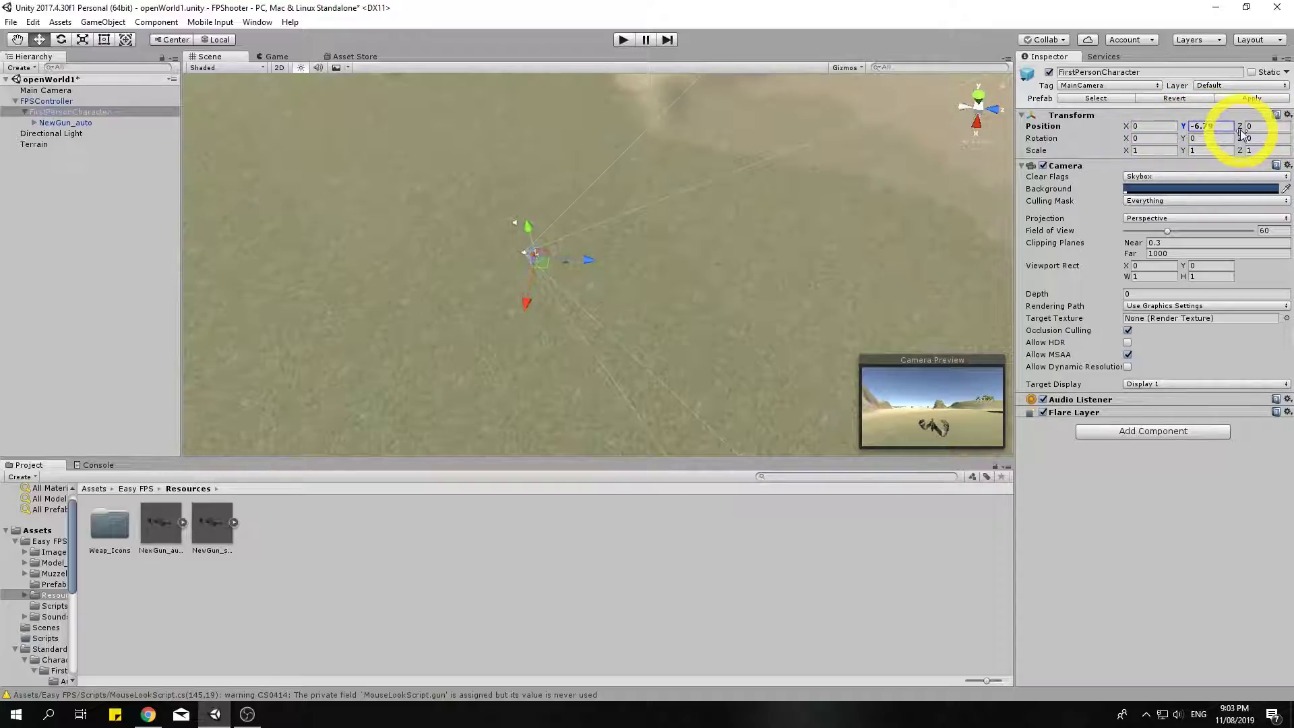
{"action": "mouse_move", "coordinate": [1233, 133]}
{"action": "left_mouse_down"}
{"action": "mouse_move", "coordinate": [1180, 131]}
{"action": "mouse_move", "coordinate": [1247, 133]}
{"action": "left_mouse_up"}
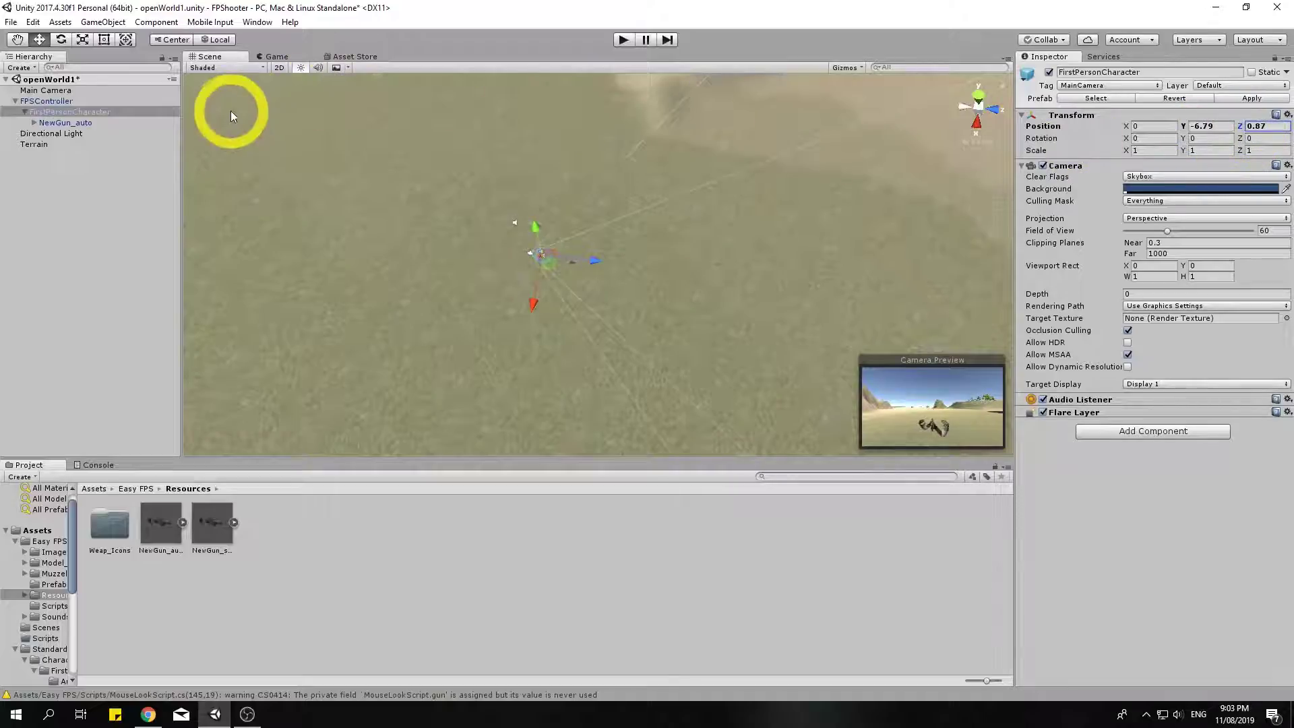
Step: Bring NewGun_auto closer to the camera at about Z 1.26, checking the Camera Preview
{"action": "left_click", "coordinate": [65, 122]}
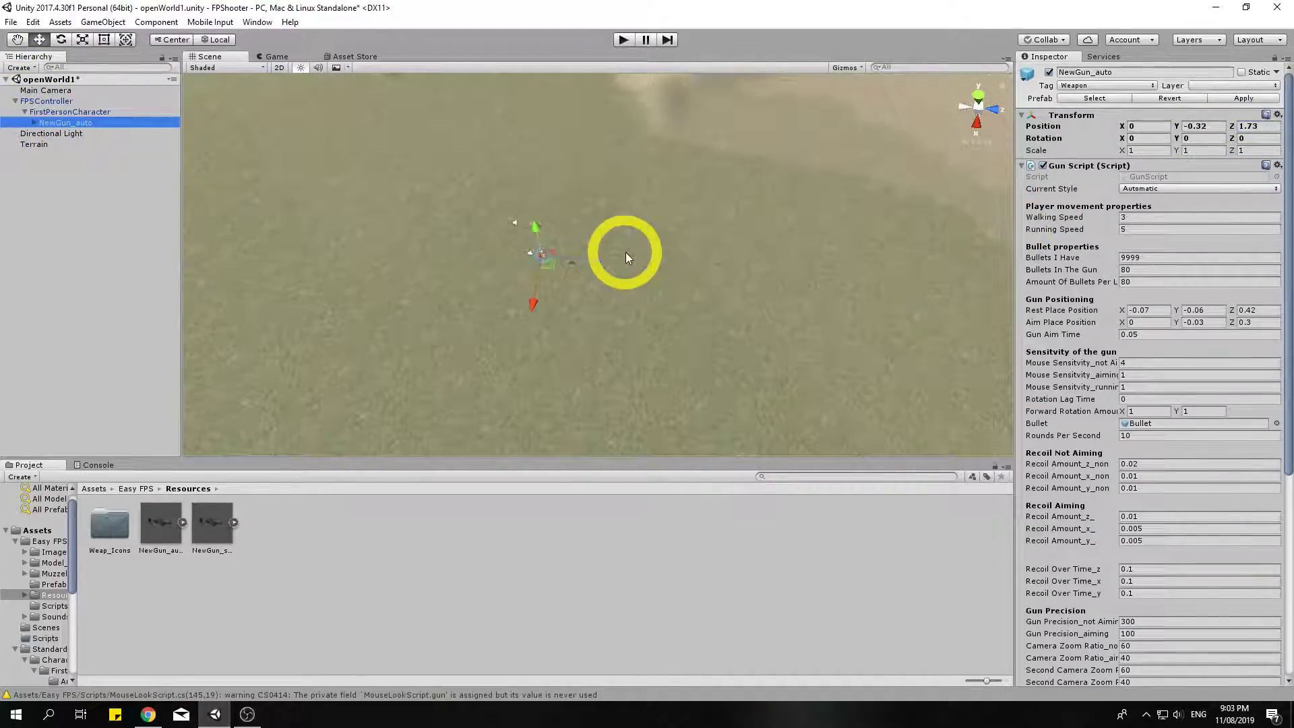
{"action": "left_click", "coordinate": [1233, 130]}
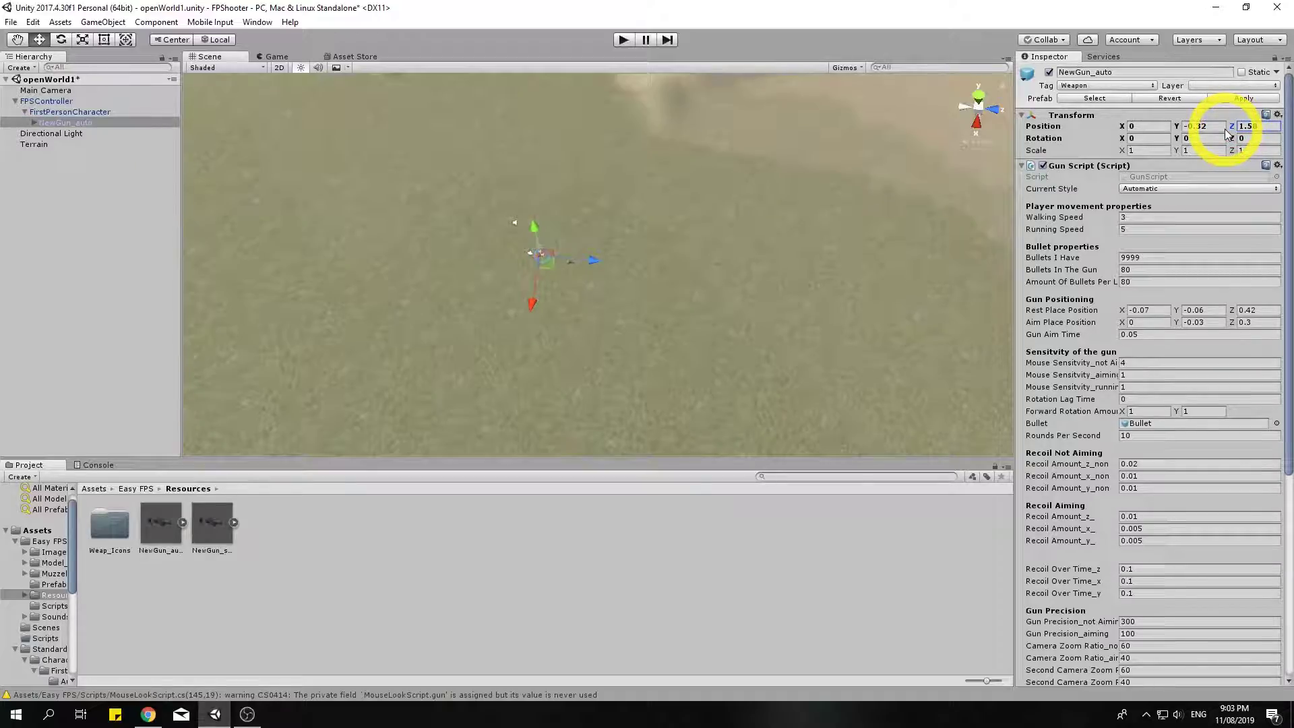
{"action": "left_click", "coordinate": [70, 113]}
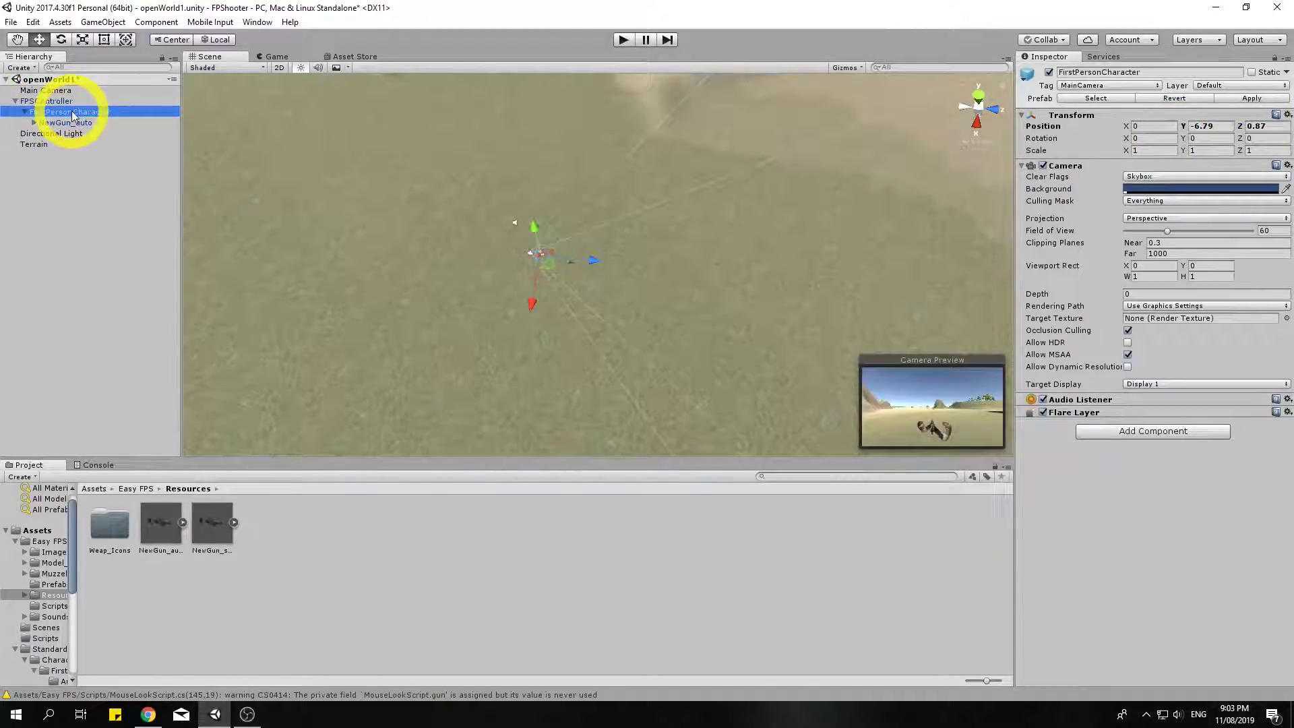
{"action": "left_click", "coordinate": [68, 123]}
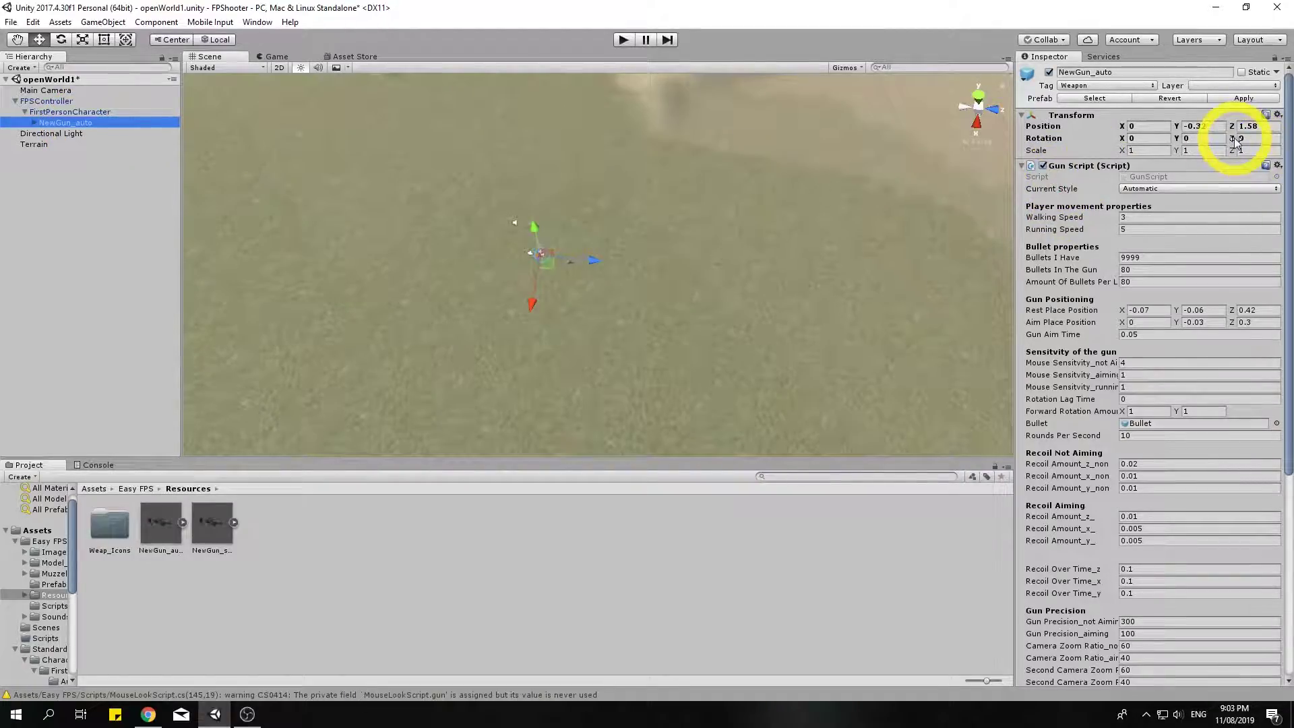
{"action": "left_click", "coordinate": [1232, 130]}
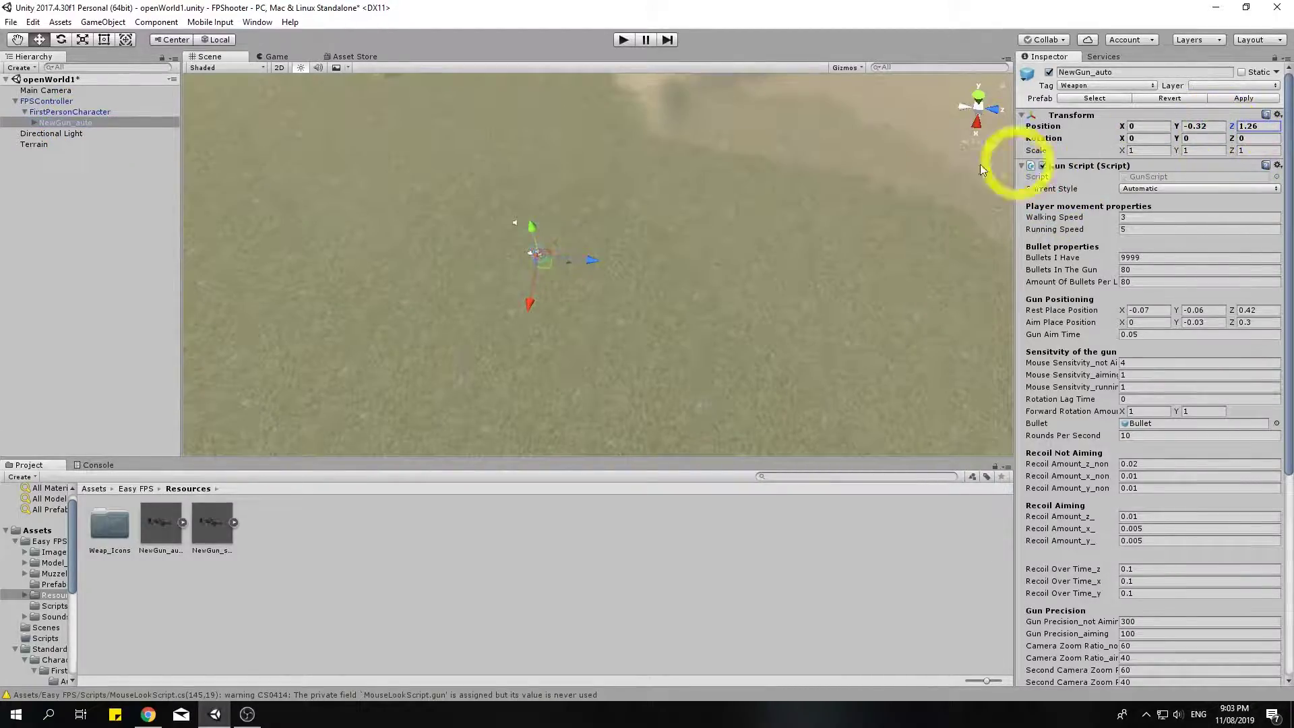
{"action": "left_click", "coordinate": [84, 114]}
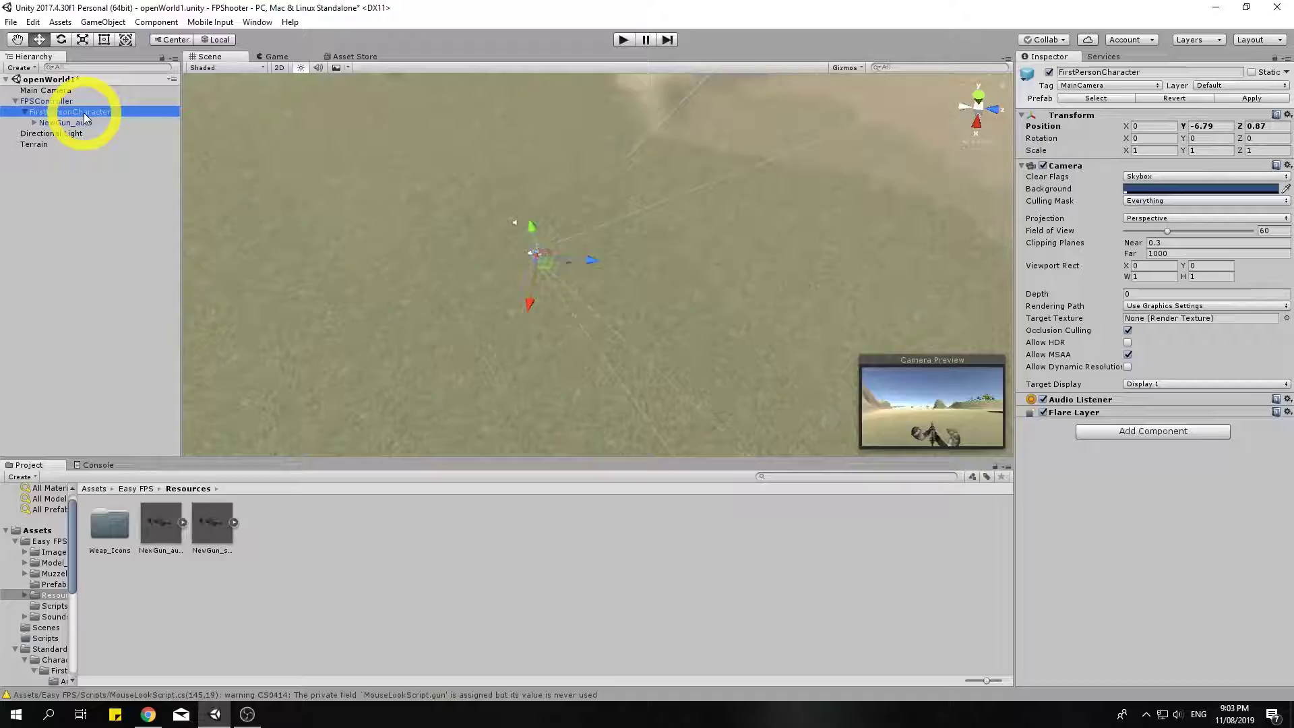
Step: Fine-tune NewGun_auto's position in the Game view to about X 0.06, Y -0.25, Z 0.78
{"action": "left_click", "coordinate": [274, 57]}
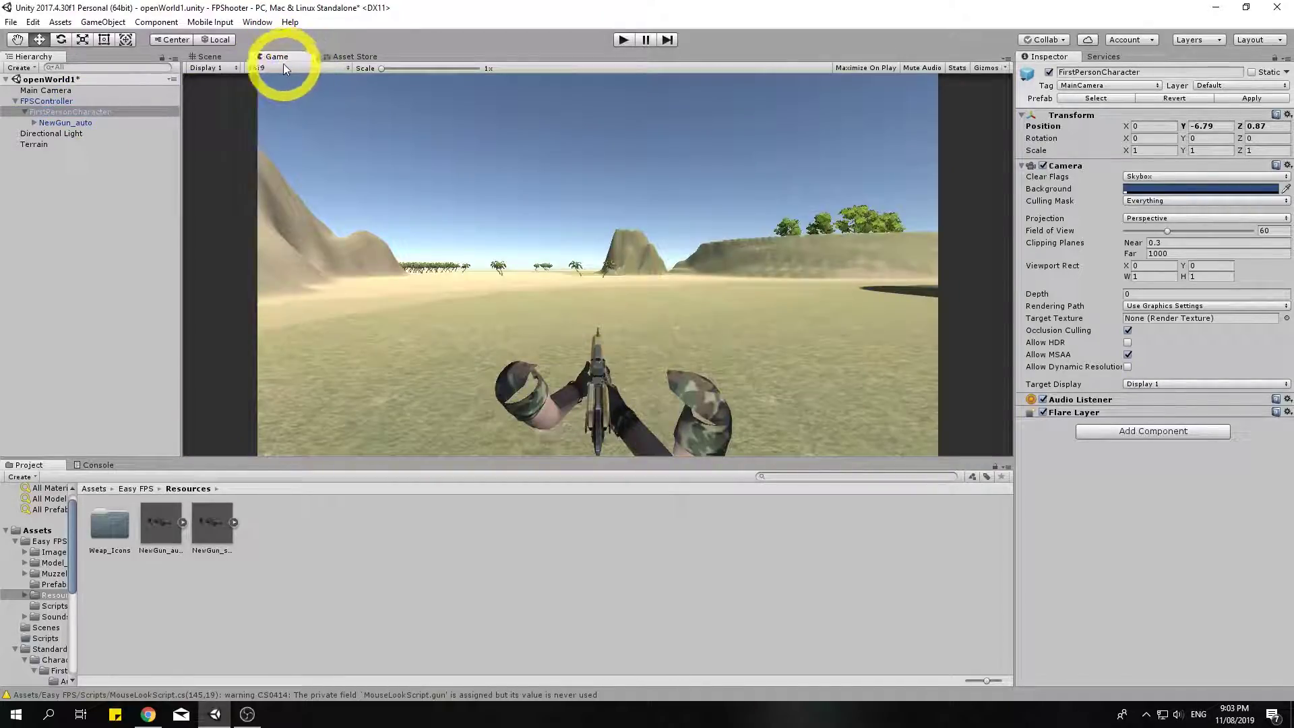
{"action": "left_click", "coordinate": [68, 123]}
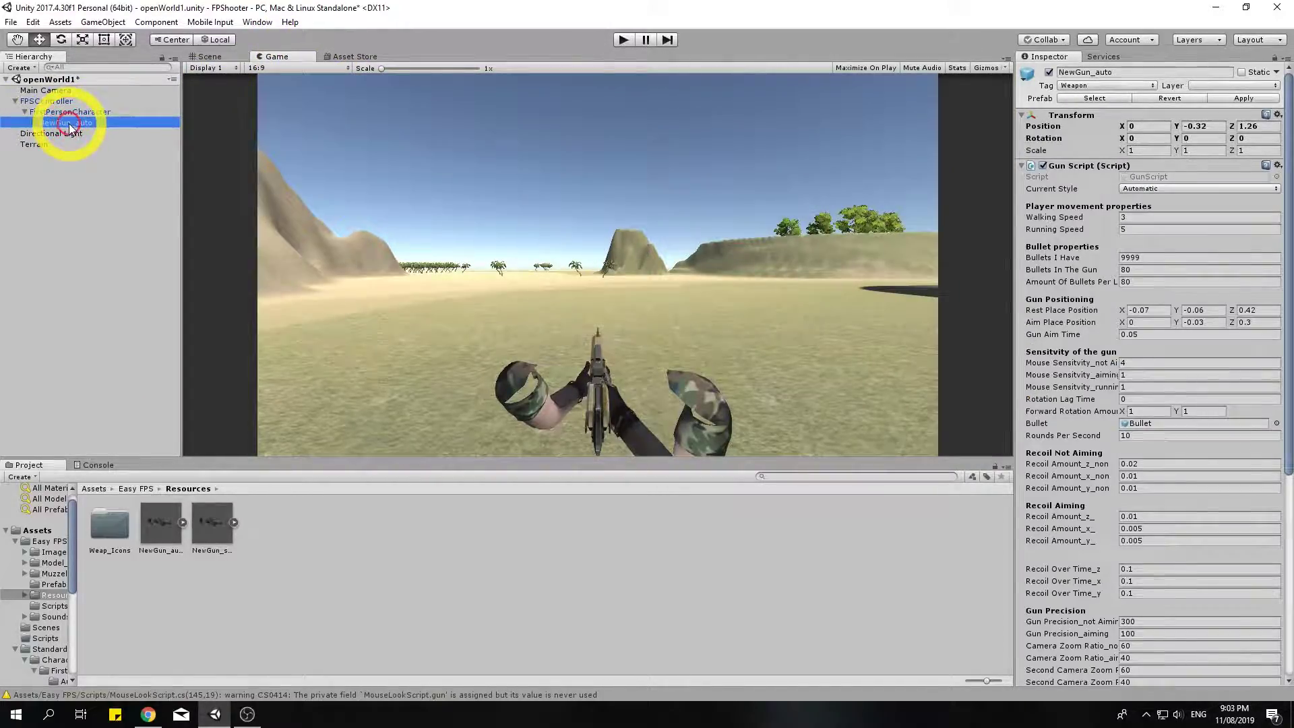
{"action": "left_click", "coordinate": [1236, 127]}
{"action": "left_click_drag", "start_coordinate": [1232, 127], "coordinate": [1227, 127]}
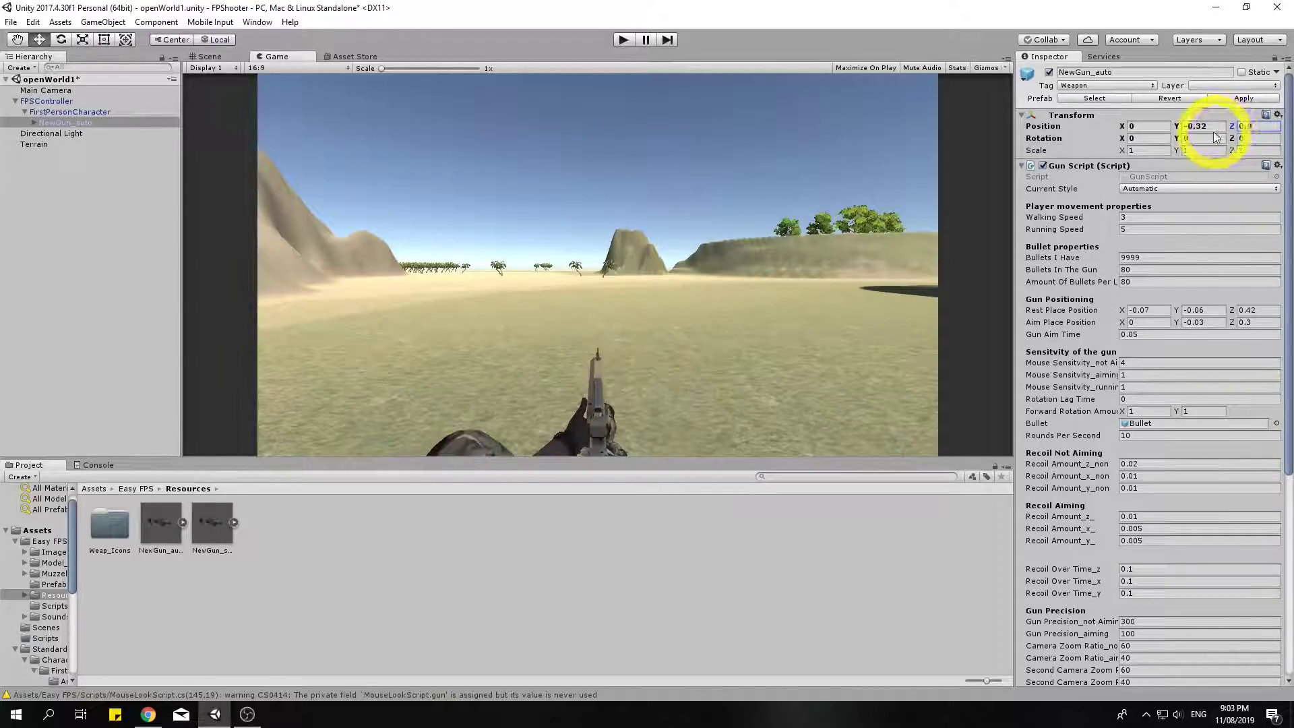
{"action": "left_click_drag", "start_coordinate": [1121, 129], "coordinate": [1229, 126]}
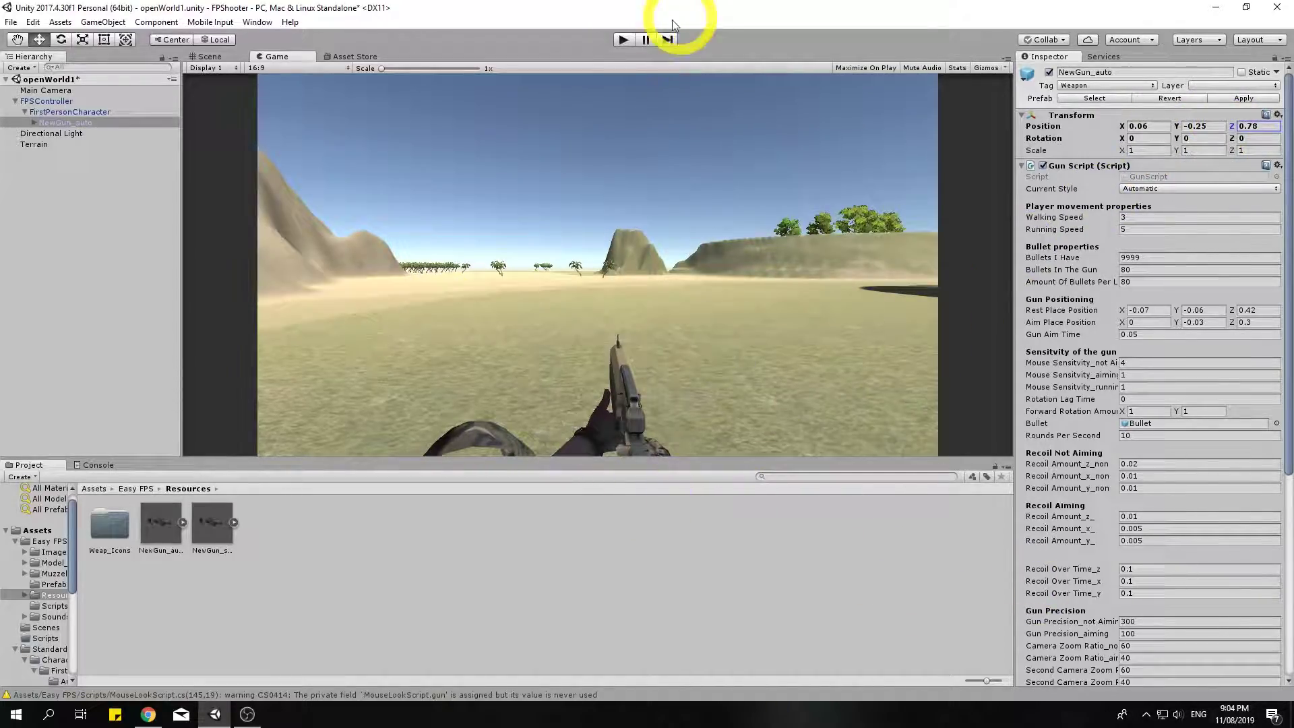
Step: Play-test the scene with NewGun_auto attached to the first-person camera, looking around the terrain, and stop play mode
{"action": "left_click", "coordinate": [623, 42]}
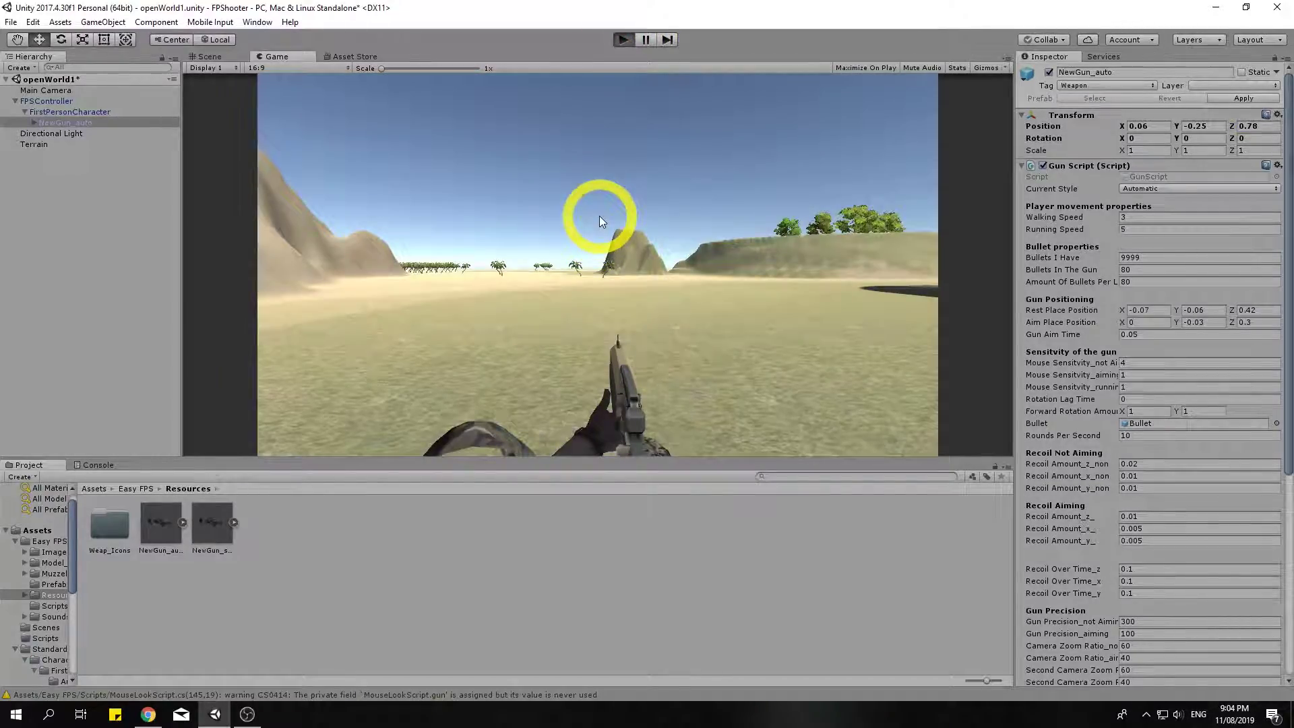
{"action": "left_click", "coordinate": [600, 219]}
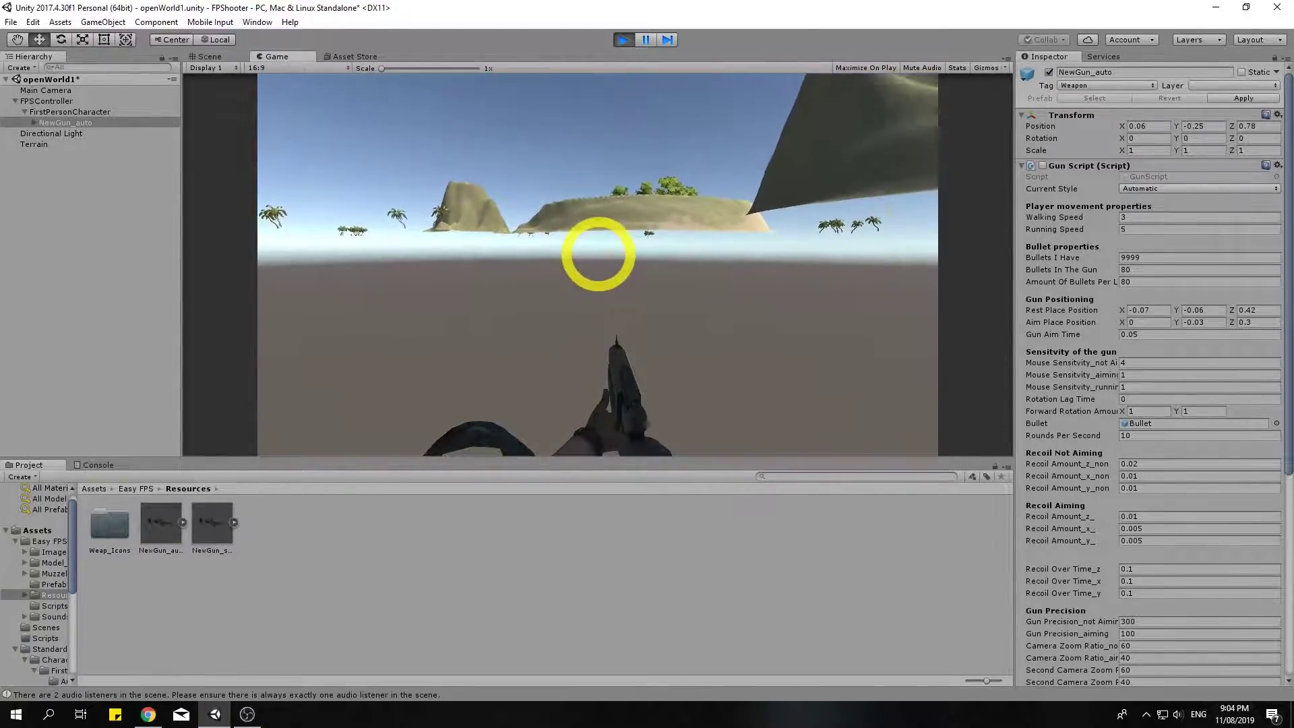
{"action": "key", "text": "Escape"}
{"action": "left_click", "coordinate": [623, 39]}
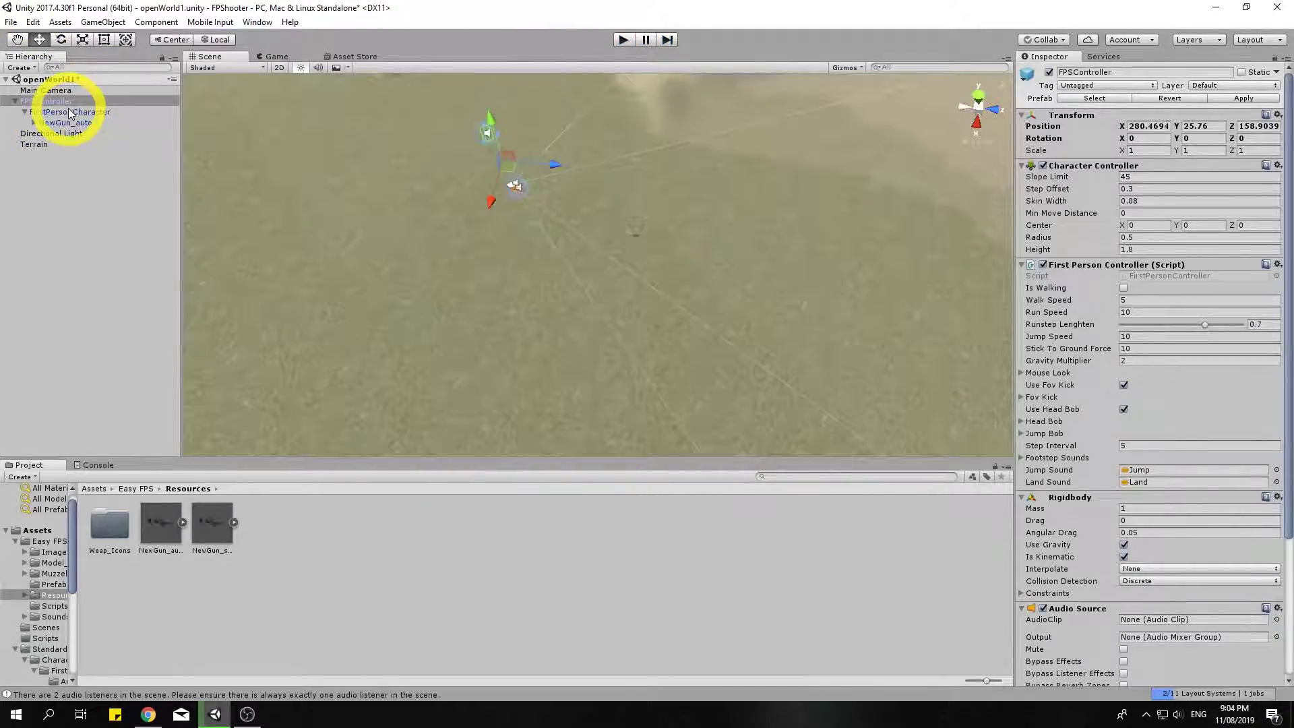
Step: Set the FirstPersonCharacter camera's local position to Y 0 and Z 0
{"action": "left_click", "coordinate": [76, 112]}
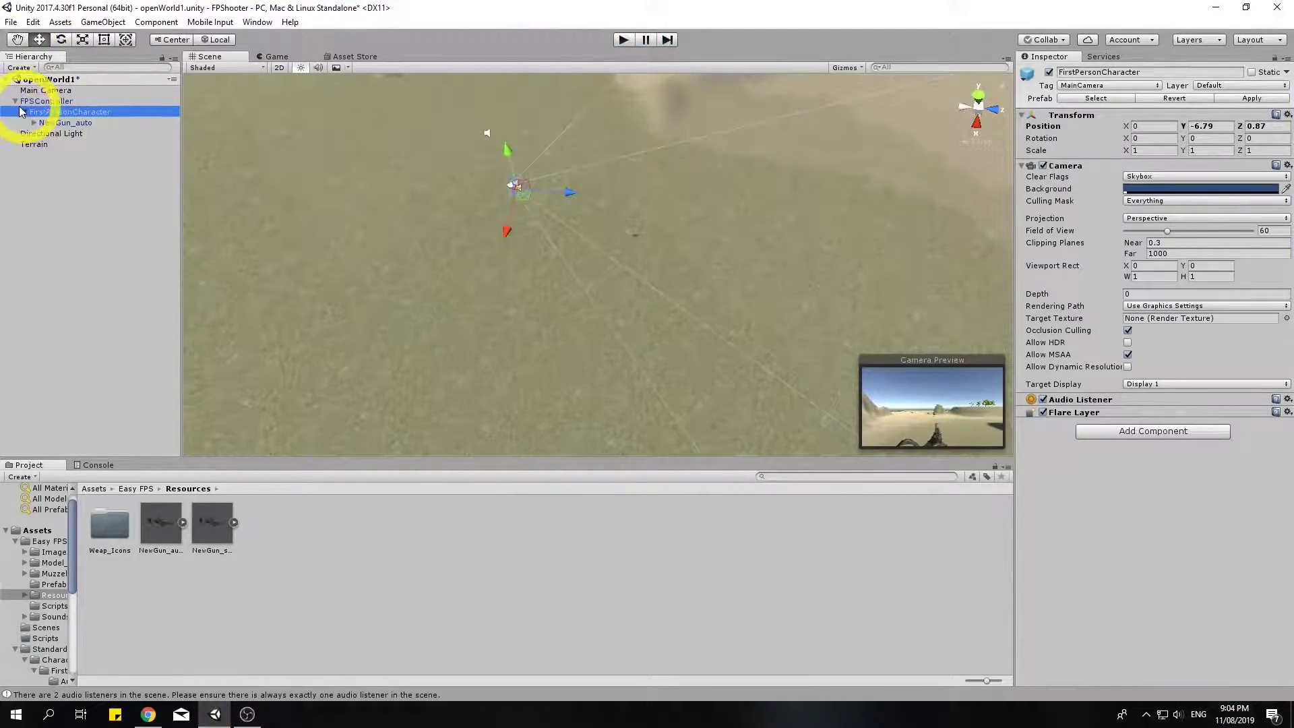
{"action": "left_click", "coordinate": [1201, 126]}
{"action": "type", "text": "0"}
{"action": "left_click", "coordinate": [1257, 126]}
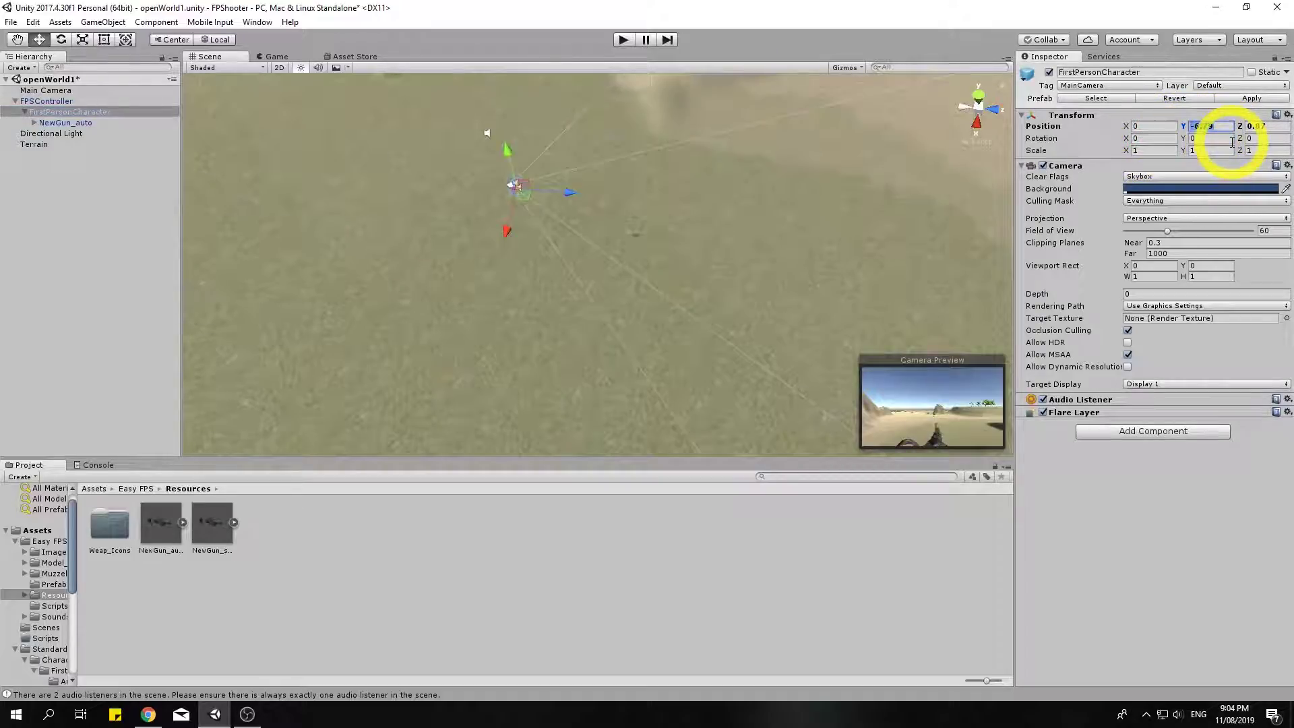
{"action": "type", "text": "0"}
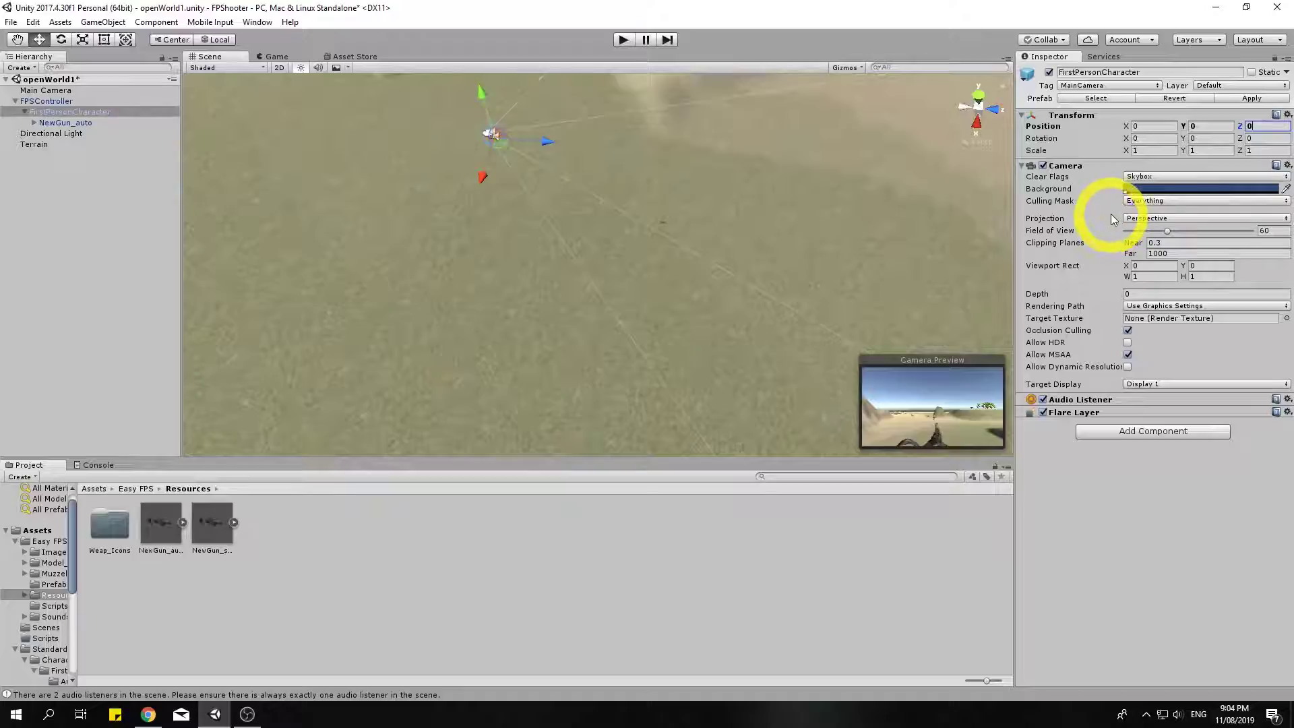
Step: Compare the transform values of FPSController, FirstPersonCharacter and NewGun_auto
{"action": "left_click", "coordinate": [45, 102]}
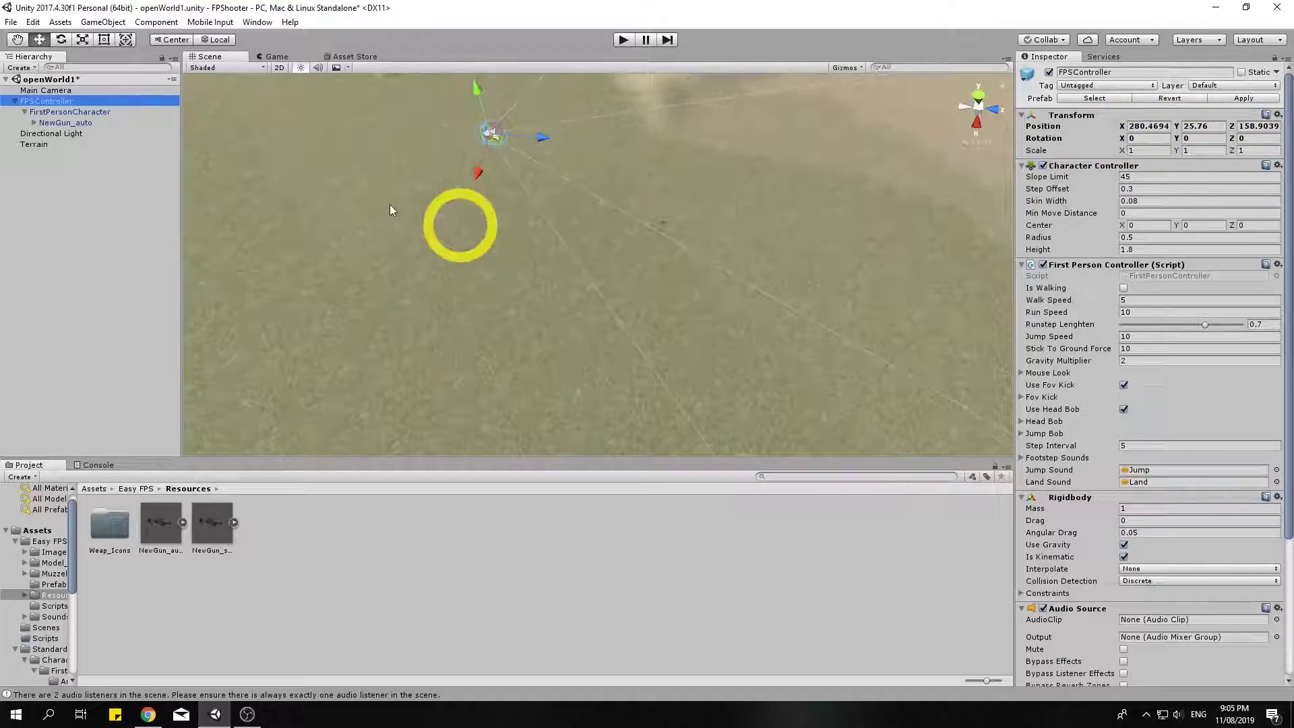
{"action": "left_click", "coordinate": [56, 113]}
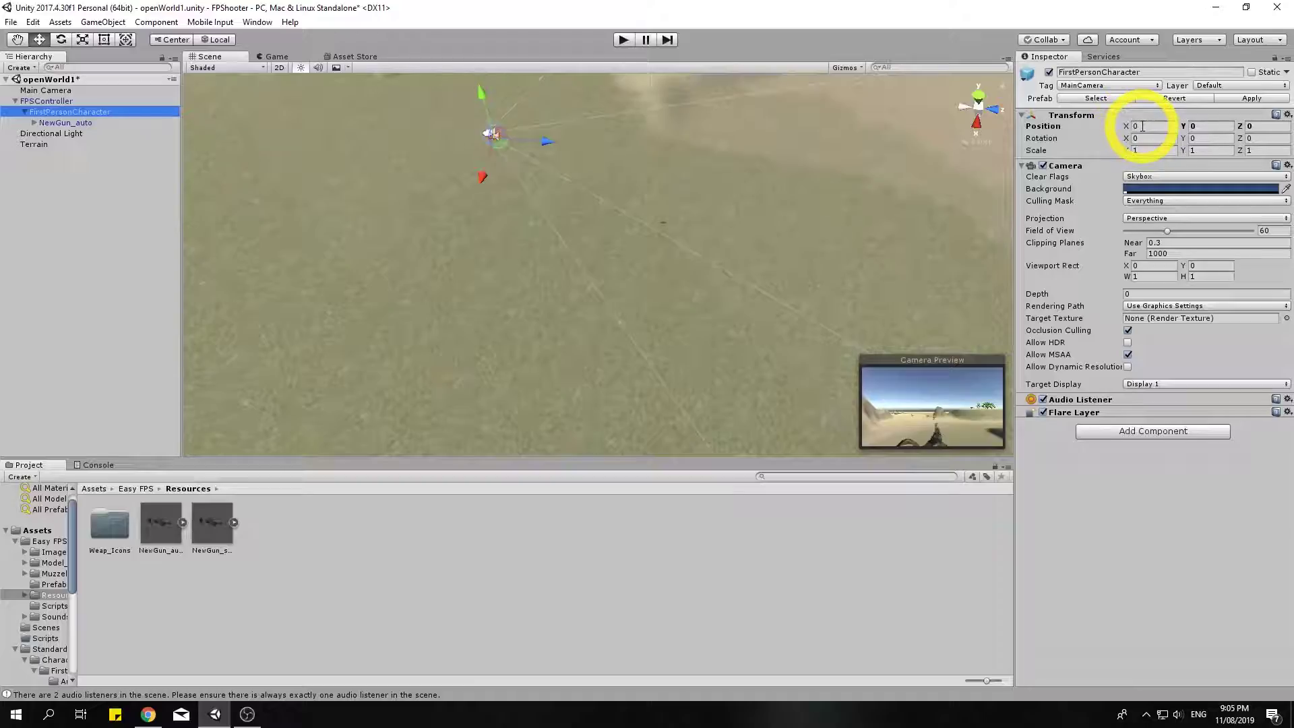
{"action": "left_click", "coordinate": [67, 122]}
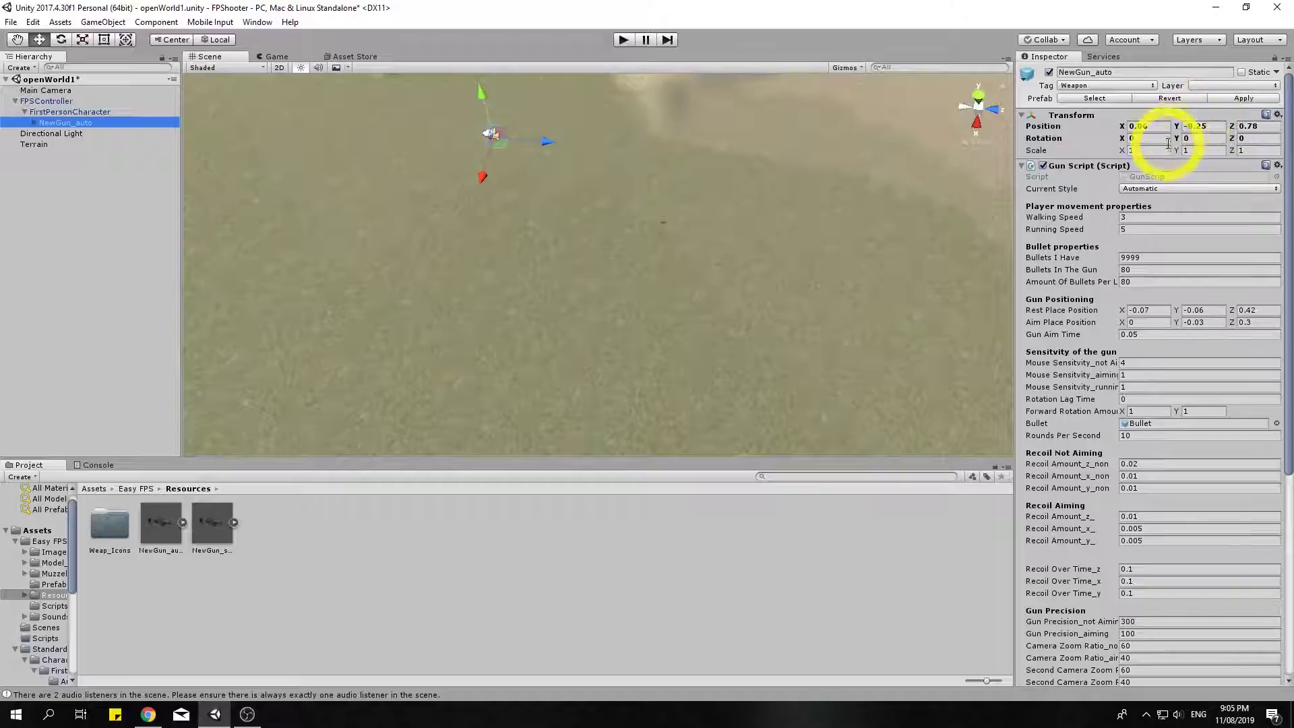
Step: Check the gun's framing in the Game view and play-test the scene with the recentred camera
{"action": "left_click", "coordinate": [276, 57]}
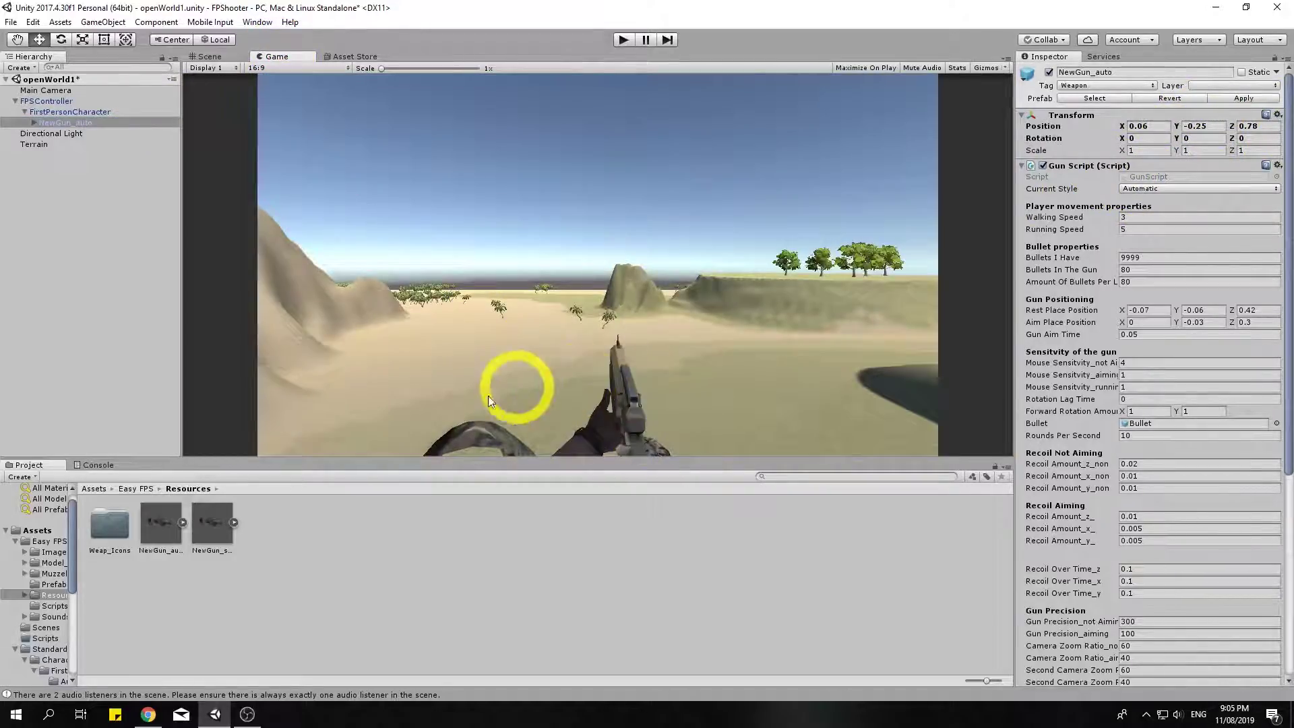
{"action": "left_click", "coordinate": [217, 60]}
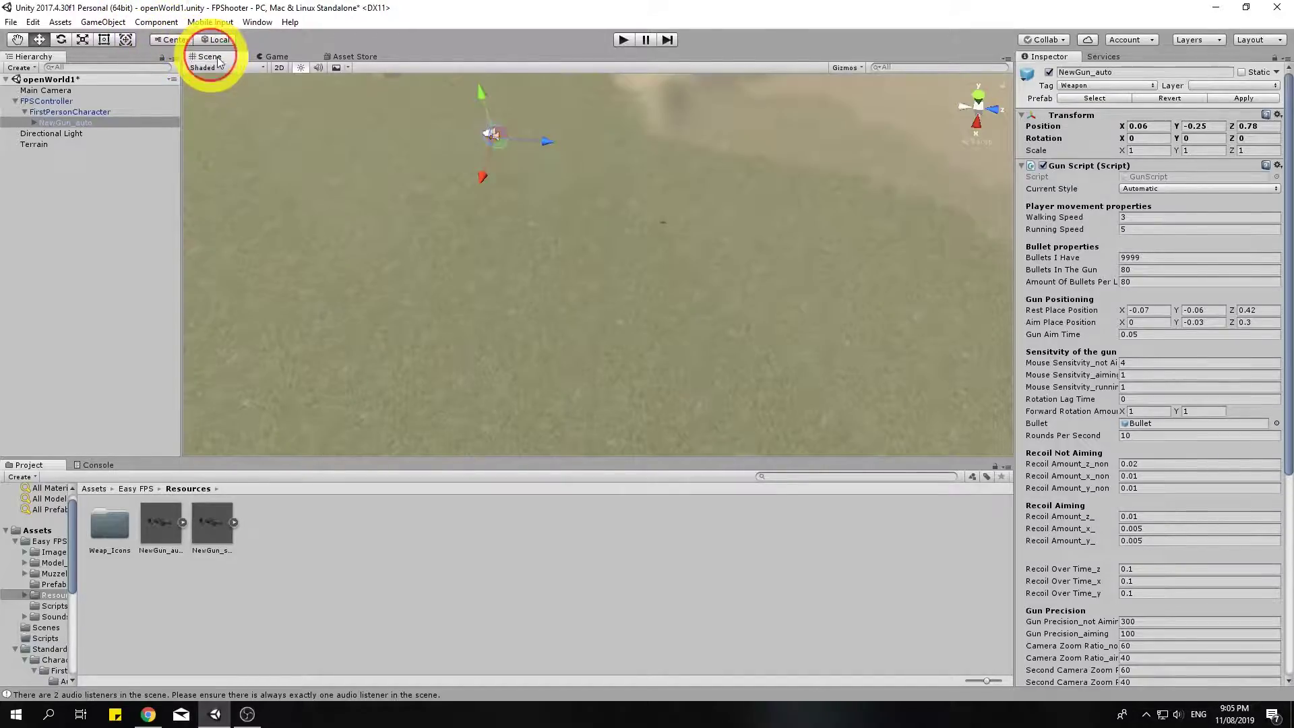
{"action": "left_click", "coordinate": [623, 40]}
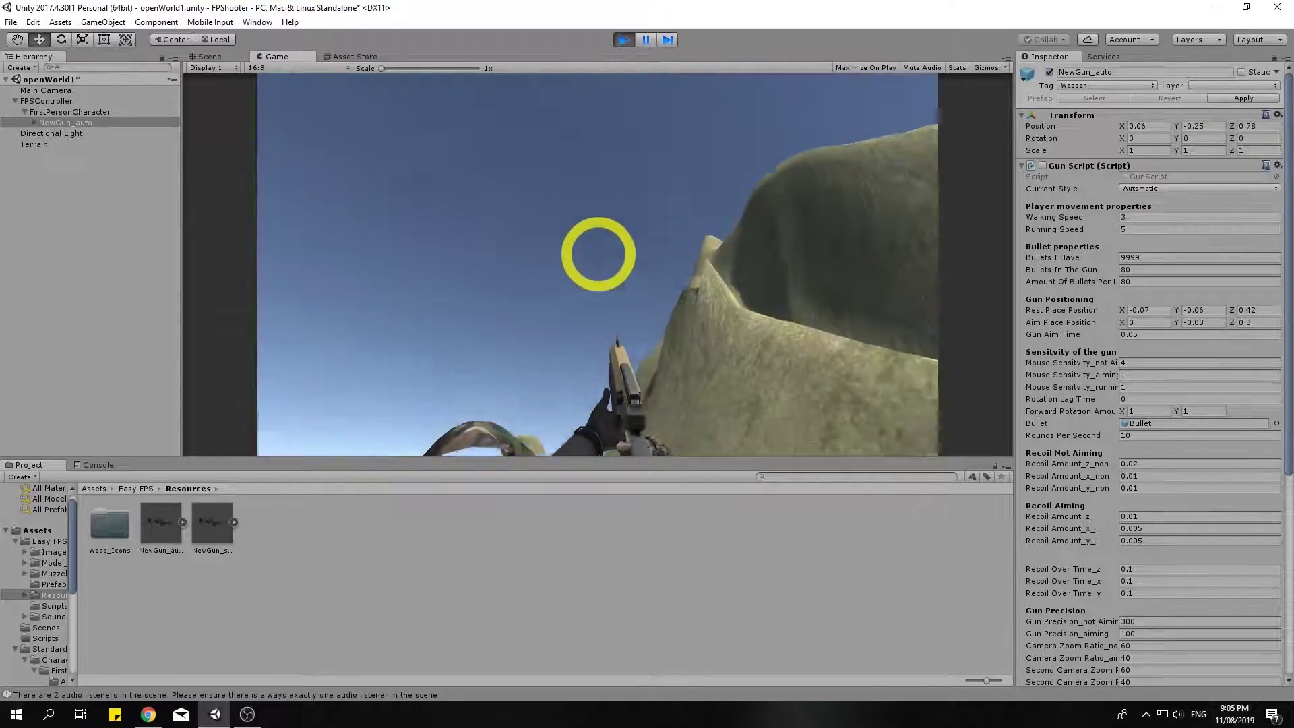
{"action": "left_click", "coordinate": [624, 39]}
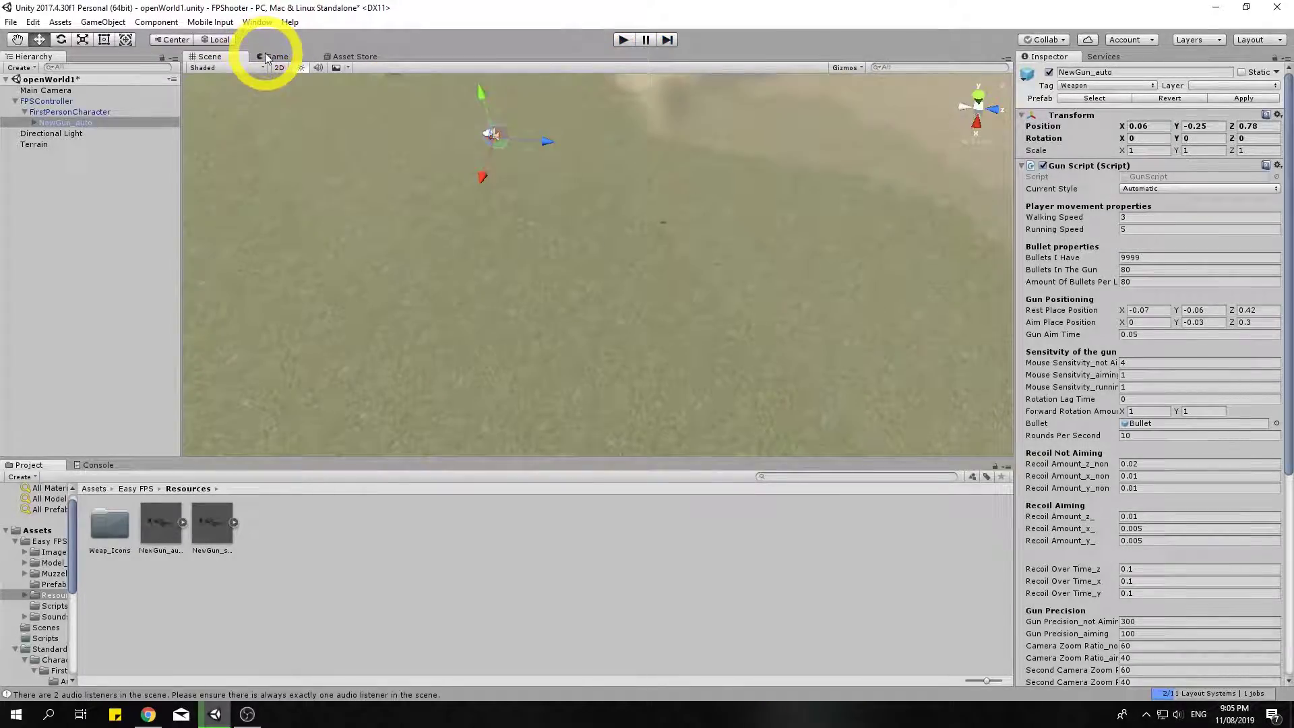
Step: Adjust NewGun_auto's position to about Y -0.19 and Z 0.63 relative to the camera and play-test the new framing
{"action": "left_click", "coordinate": [273, 56]}
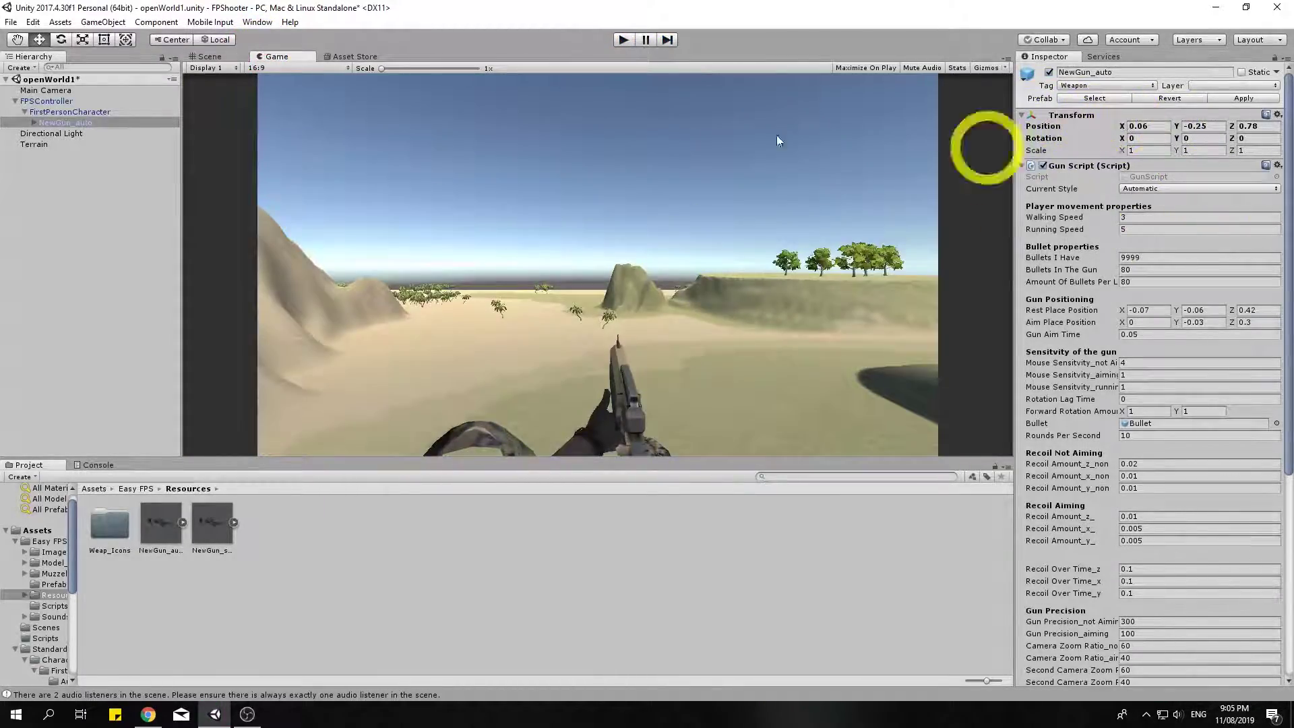
{"action": "left_click", "coordinate": [62, 122]}
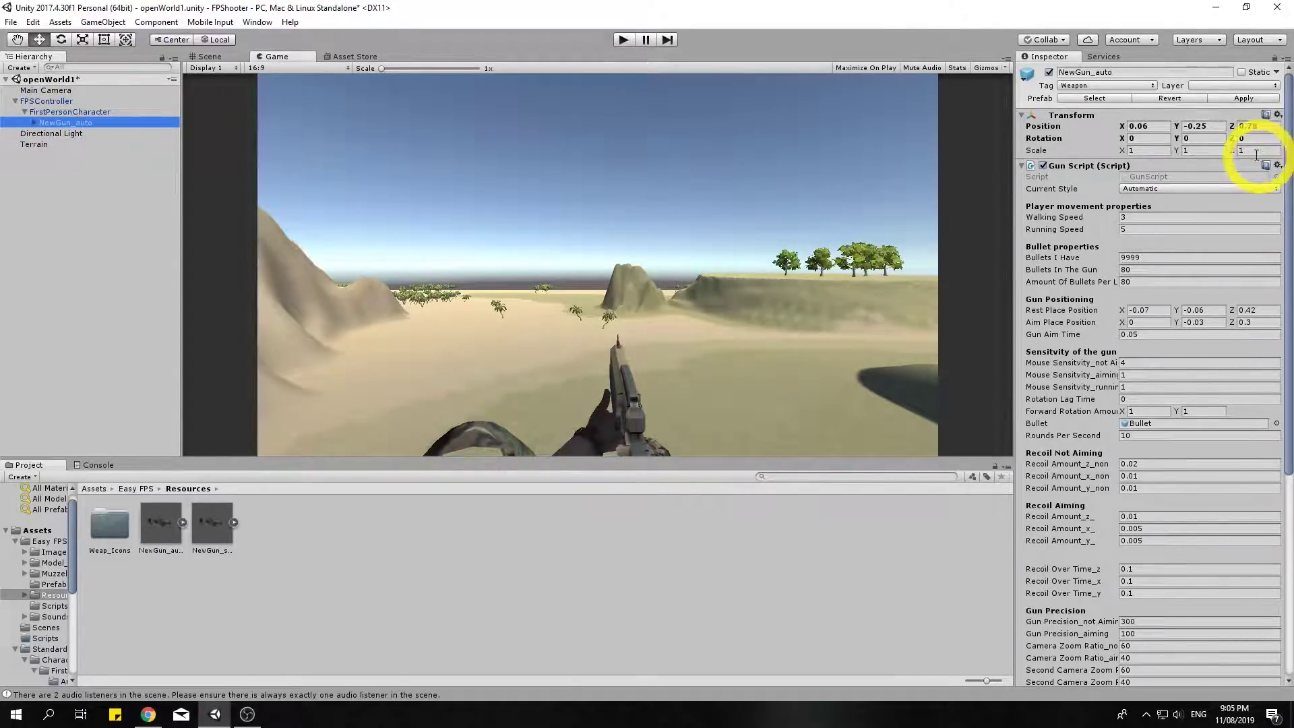
{"action": "left_click", "coordinate": [1234, 127]}
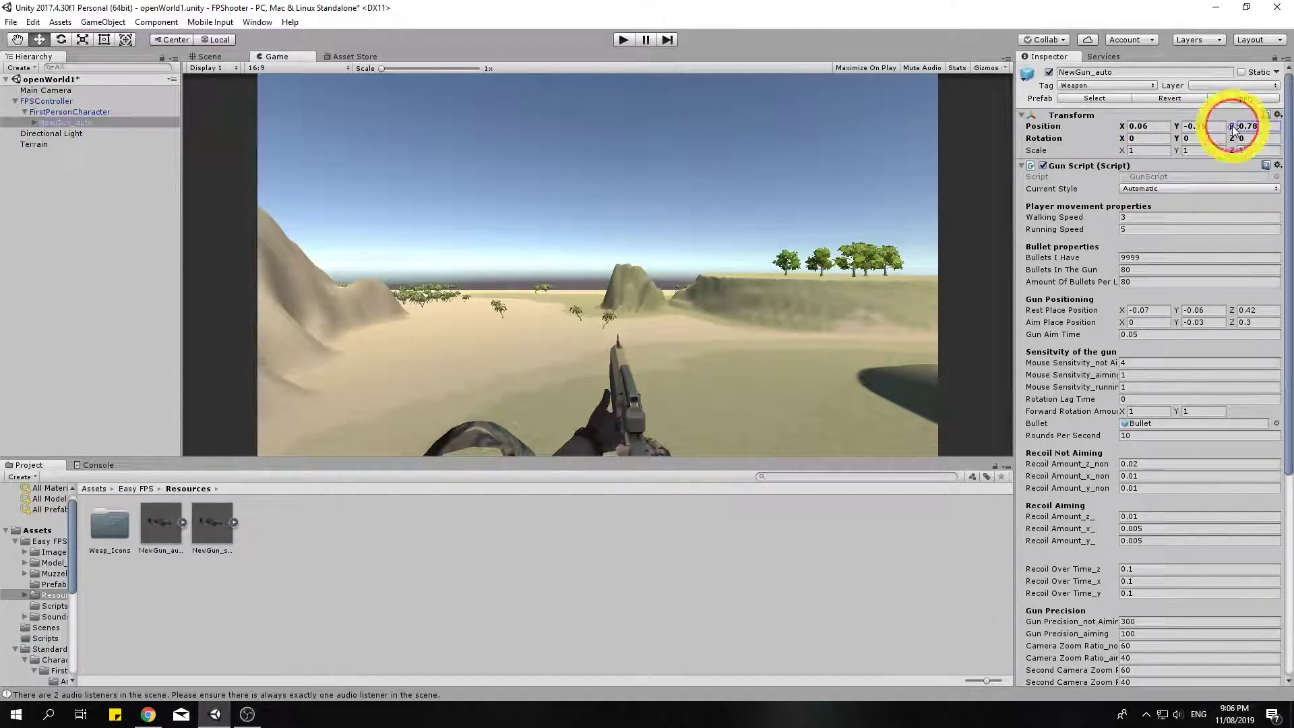
{"action": "mouse_move", "coordinate": [1233, 127]}
{"action": "left_mouse_down"}
{"action": "mouse_move", "coordinate": [1180, 128]}
{"action": "mouse_move", "coordinate": [1229, 134]}
{"action": "left_mouse_up"}
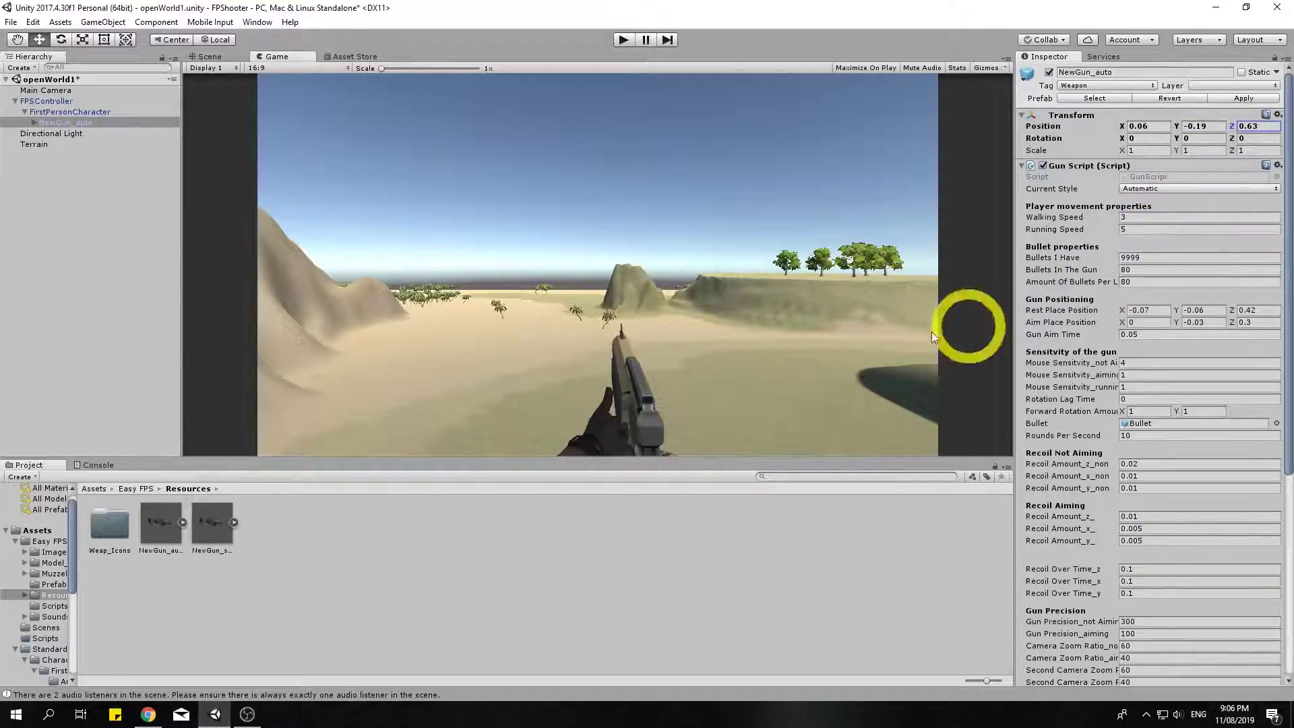
{"action": "left_click", "coordinate": [624, 42]}
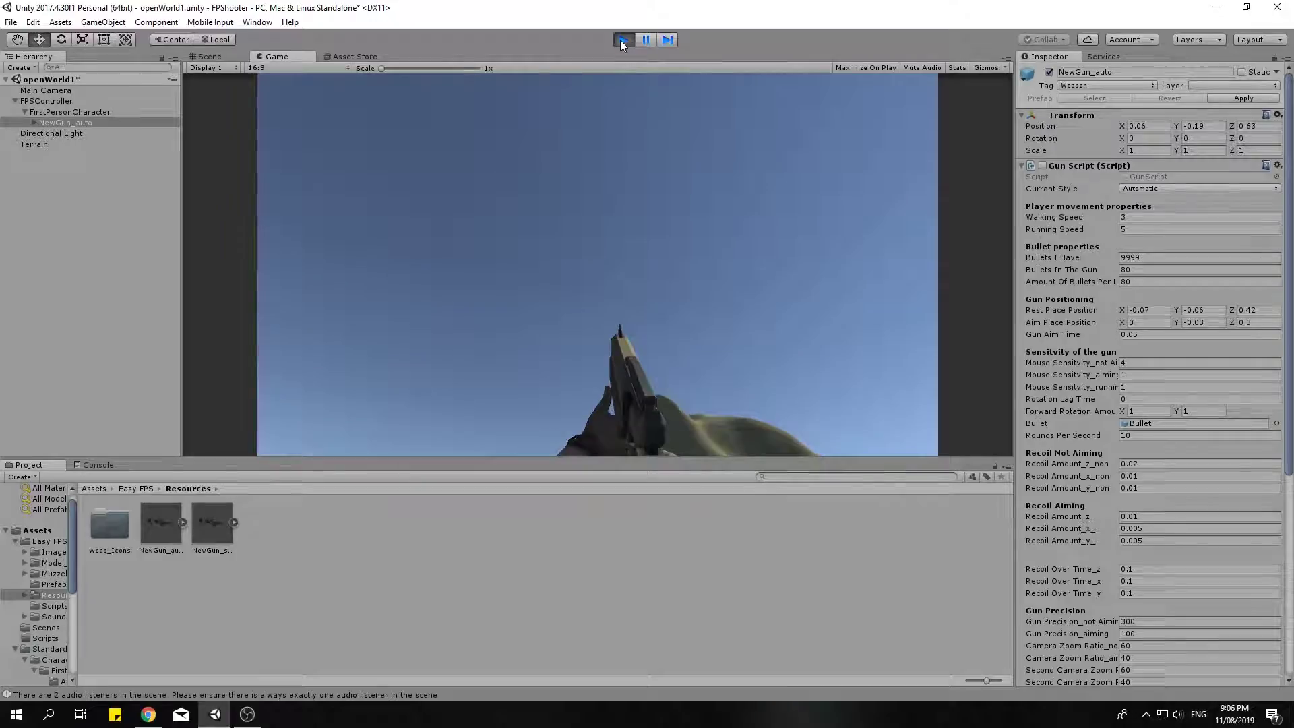
{"action": "left_click", "coordinate": [621, 40]}
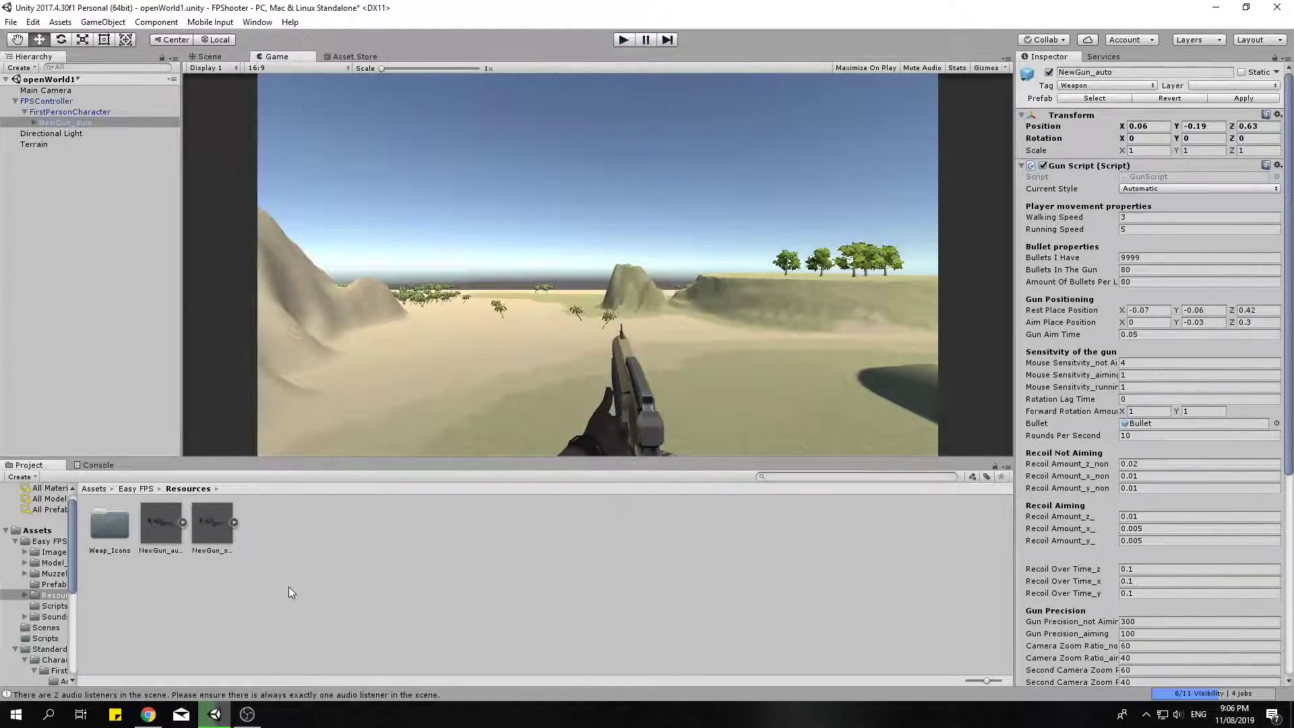
Step: Return the project browser to the root Assets folder and clear the selection
{"action": "left_click", "coordinate": [135, 489]}
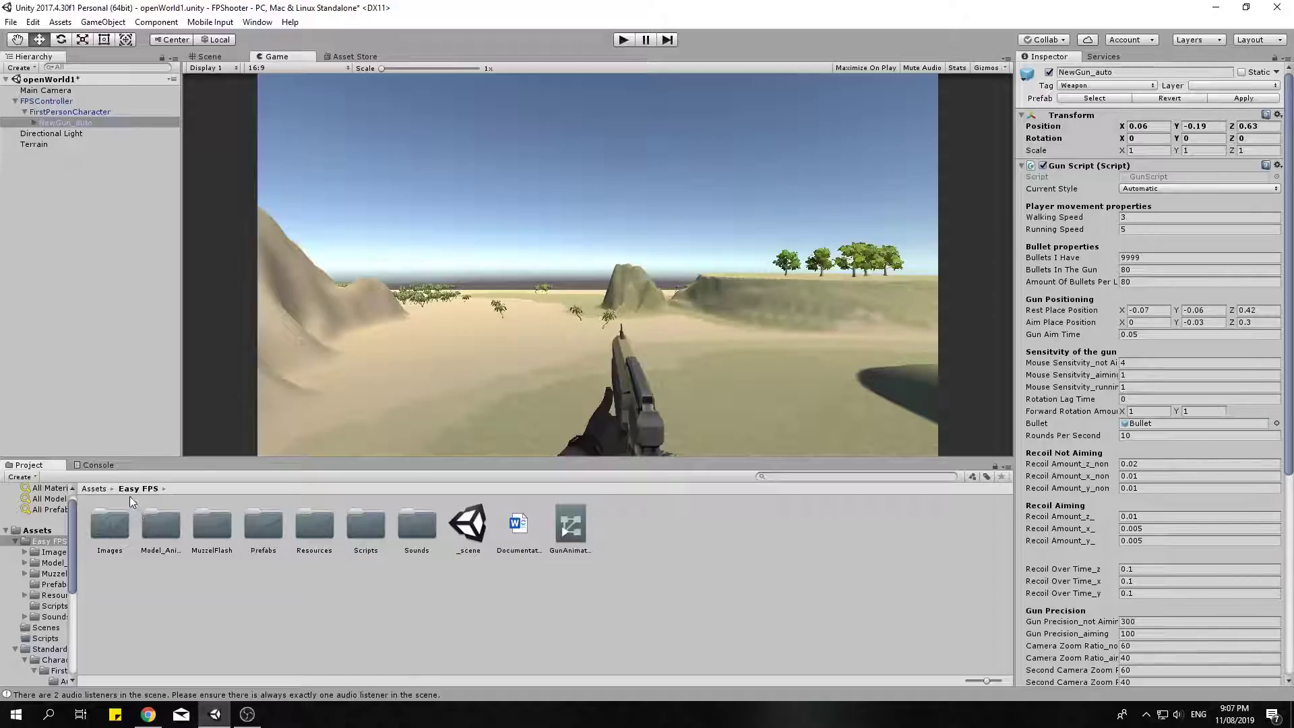
{"action": "left_click", "coordinate": [93, 488]}
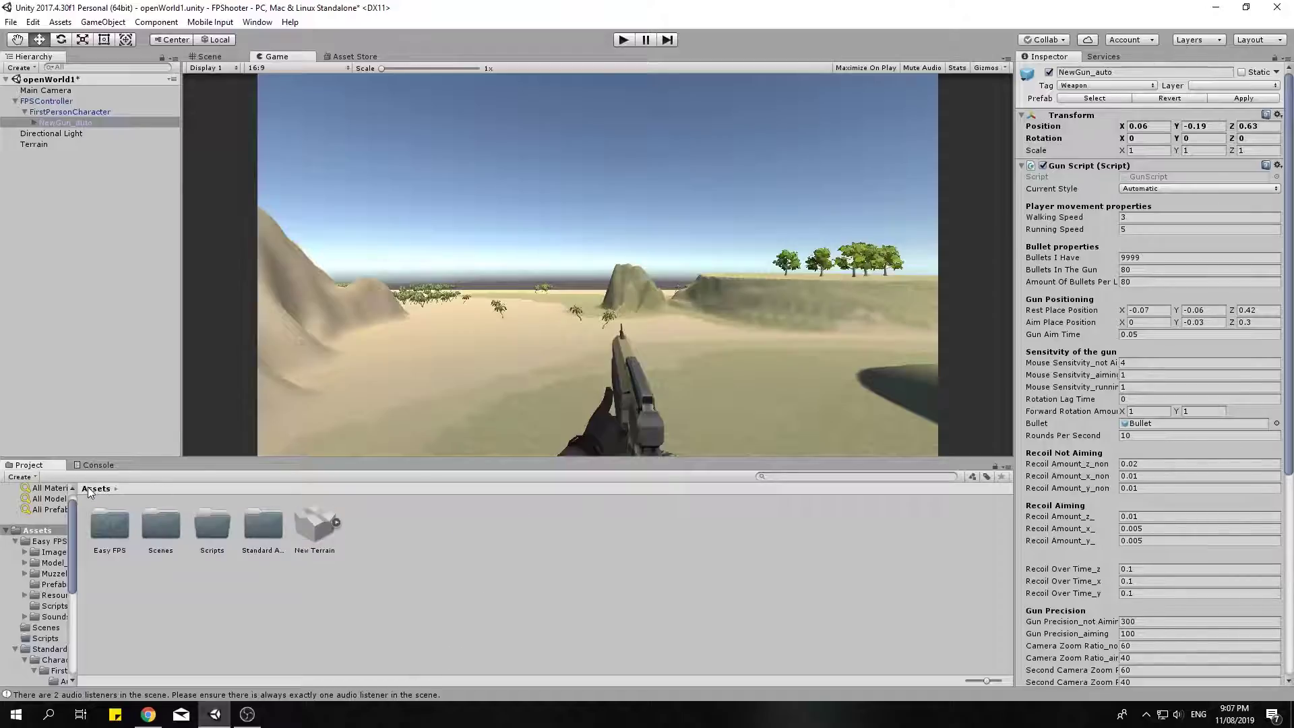
{"action": "left_click", "coordinate": [412, 560]}
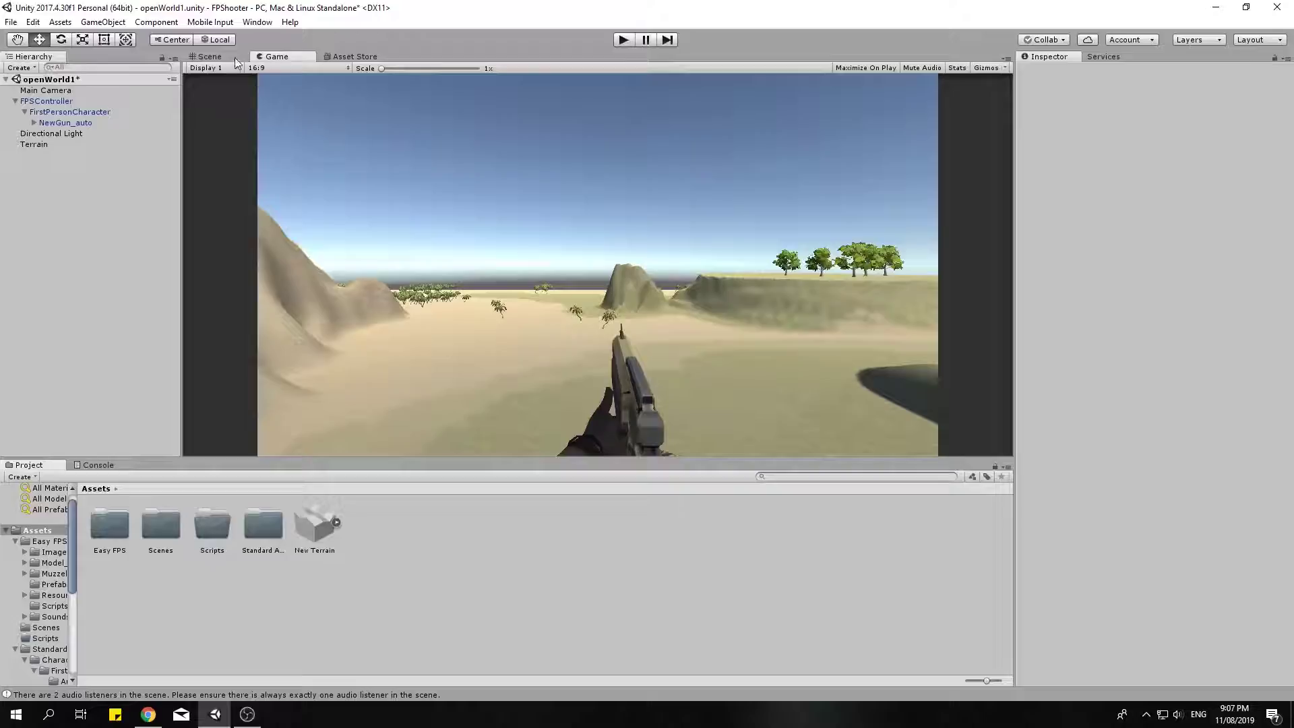
Step: Add a 3D sphere to openWorld1 at the root of the scene hierarchy
{"action": "left_click", "coordinate": [209, 57]}
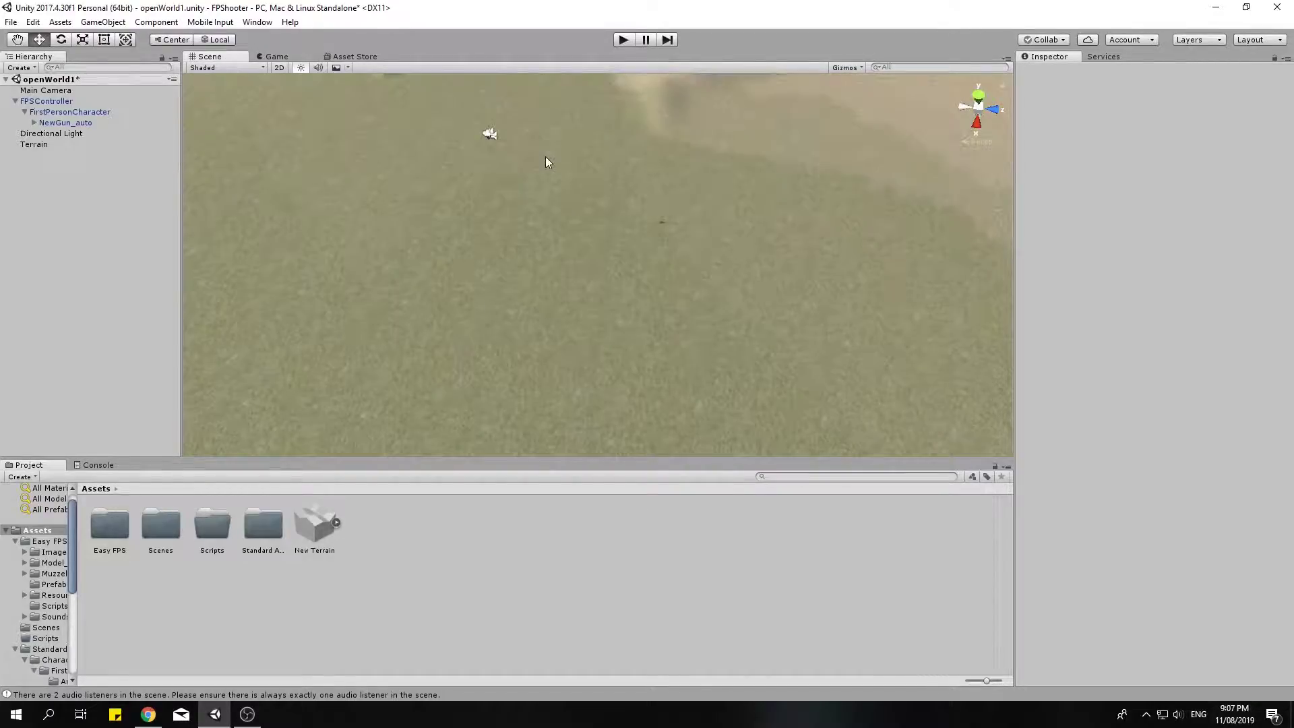
{"action": "scroll", "coordinate": [546, 161], "scroll_direction": "up", "scroll_amount": 2}
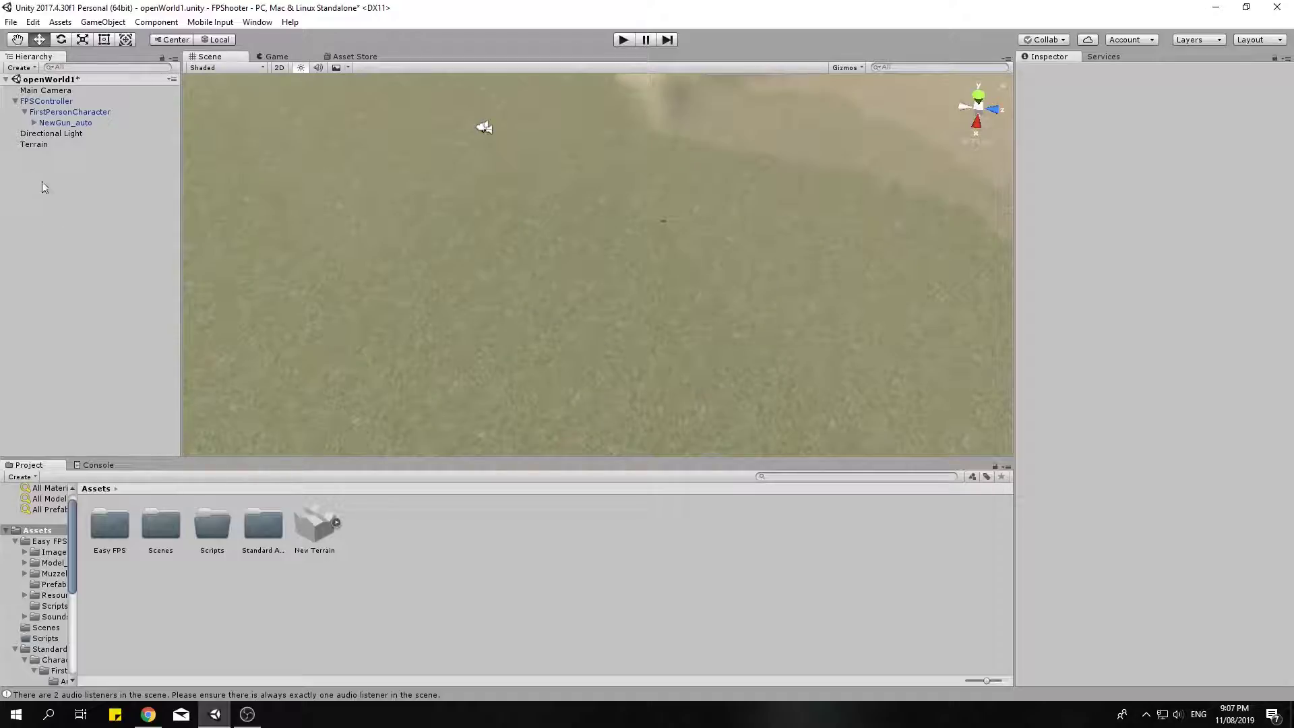
{"action": "right_click", "coordinate": [59, 208]}
{"action": "left_click", "coordinate": [50, 204]}
{"action": "right_click_drag", "start_coordinate": [50, 209], "coordinate": [64, 233]}
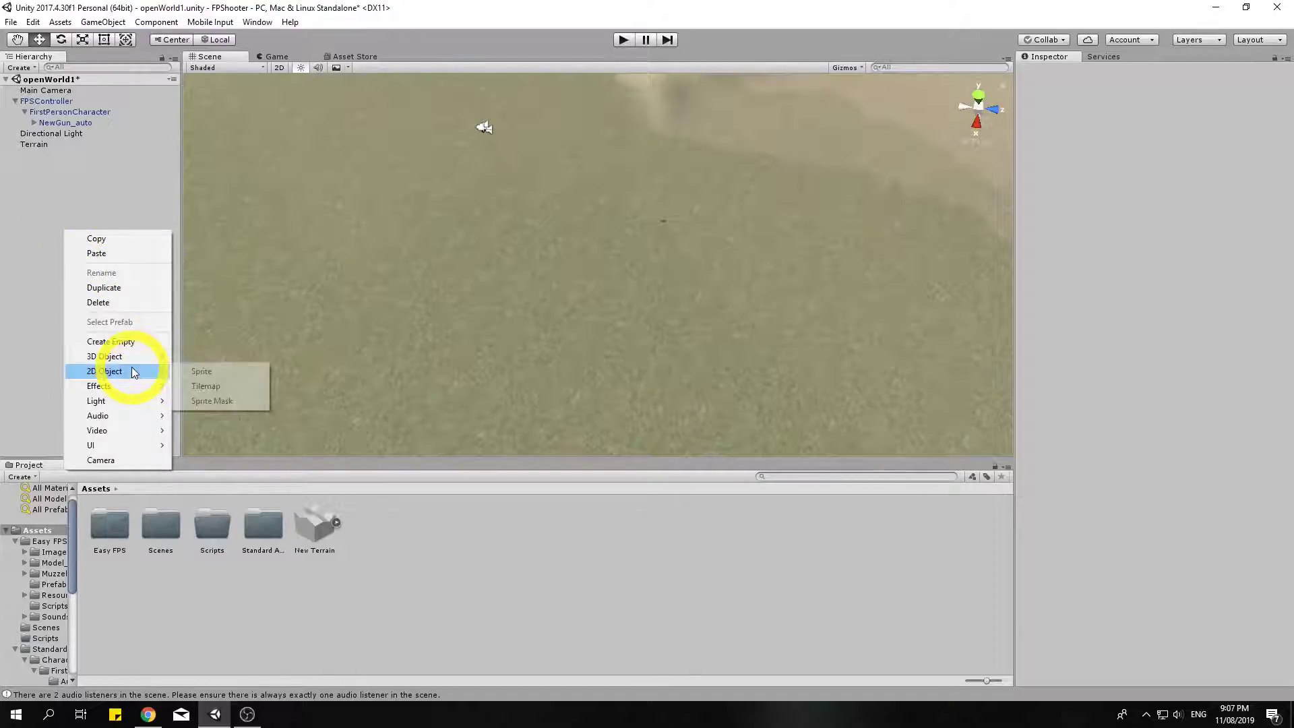
{"action": "mouse_move", "coordinate": [144, 355]}
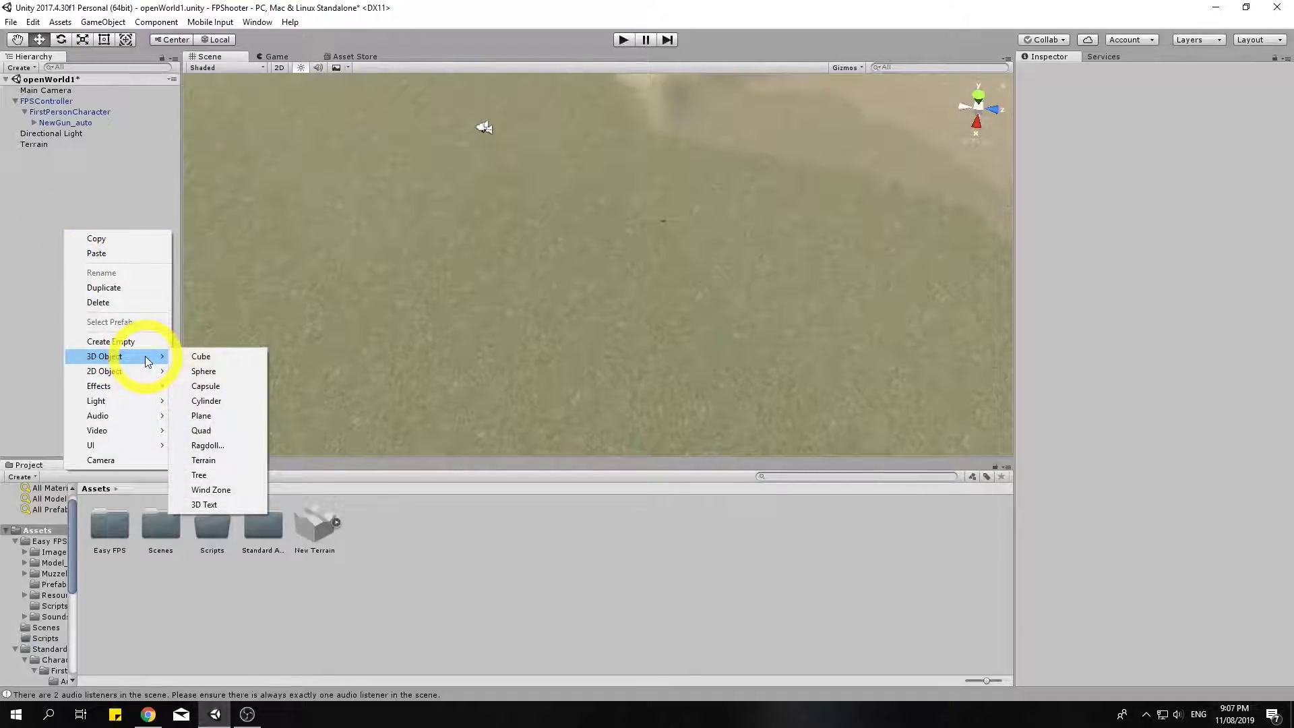
{"action": "left_click", "coordinate": [201, 372]}
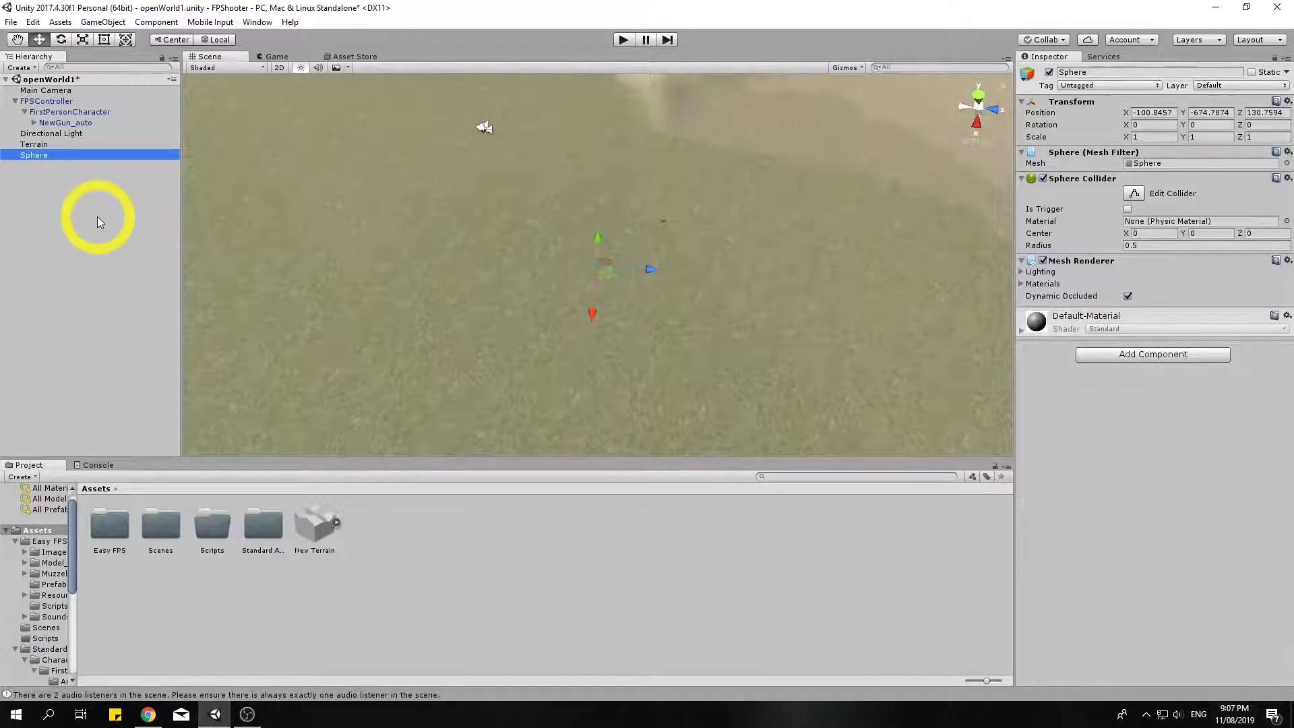
Step: Rename the sphere as BulletTest
{"action": "left_click", "coordinate": [1060, 73]}
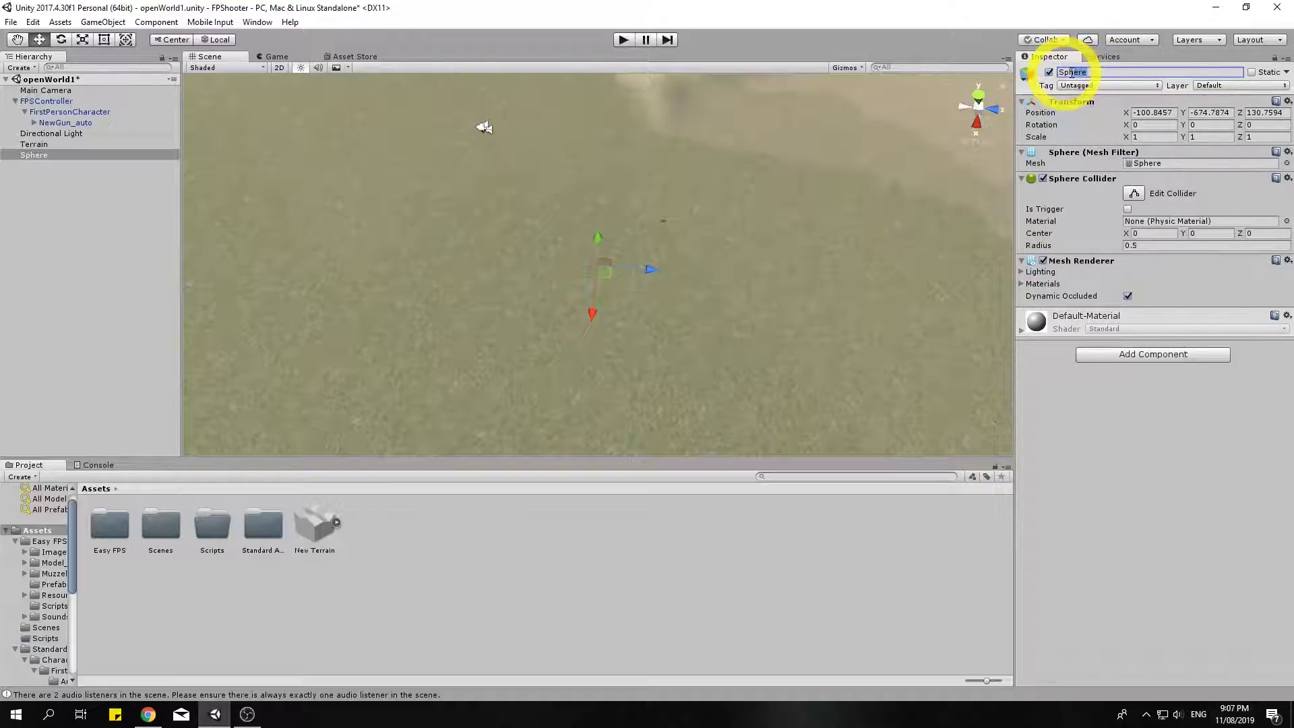
{"action": "left_click", "coordinate": [1100, 71]}
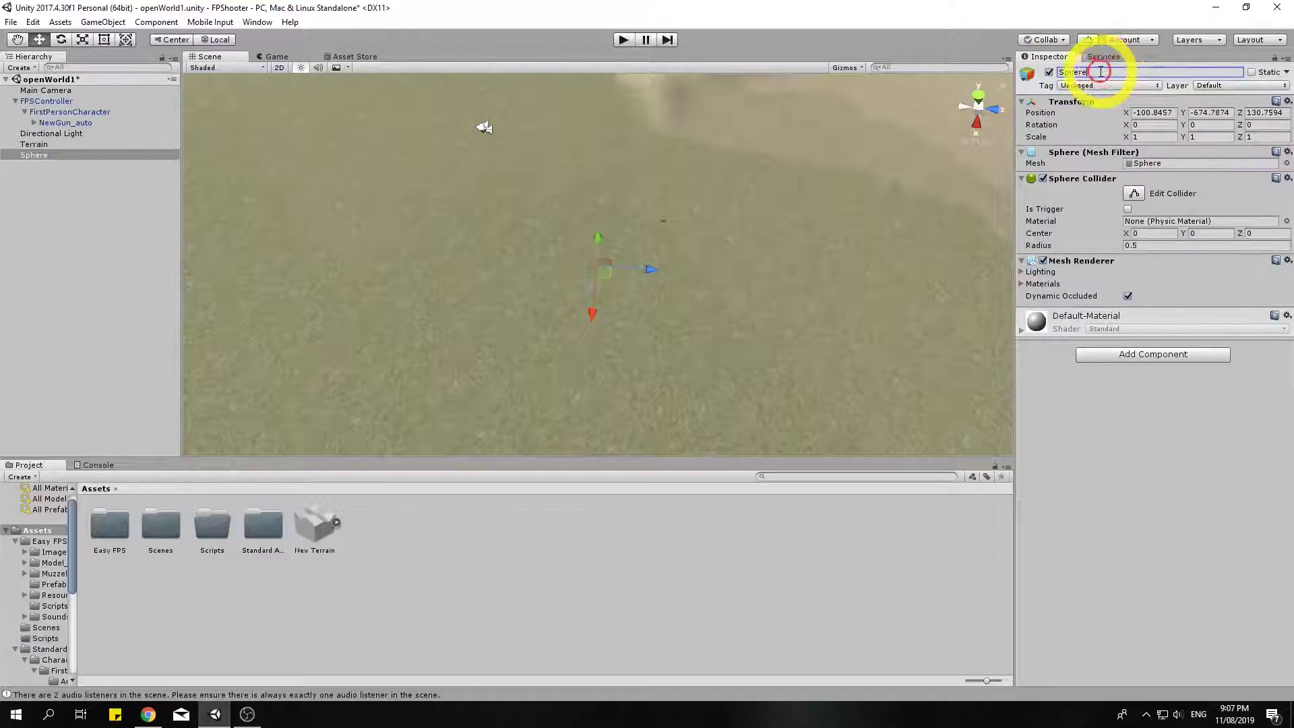
{"action": "key", "text": "Return"}
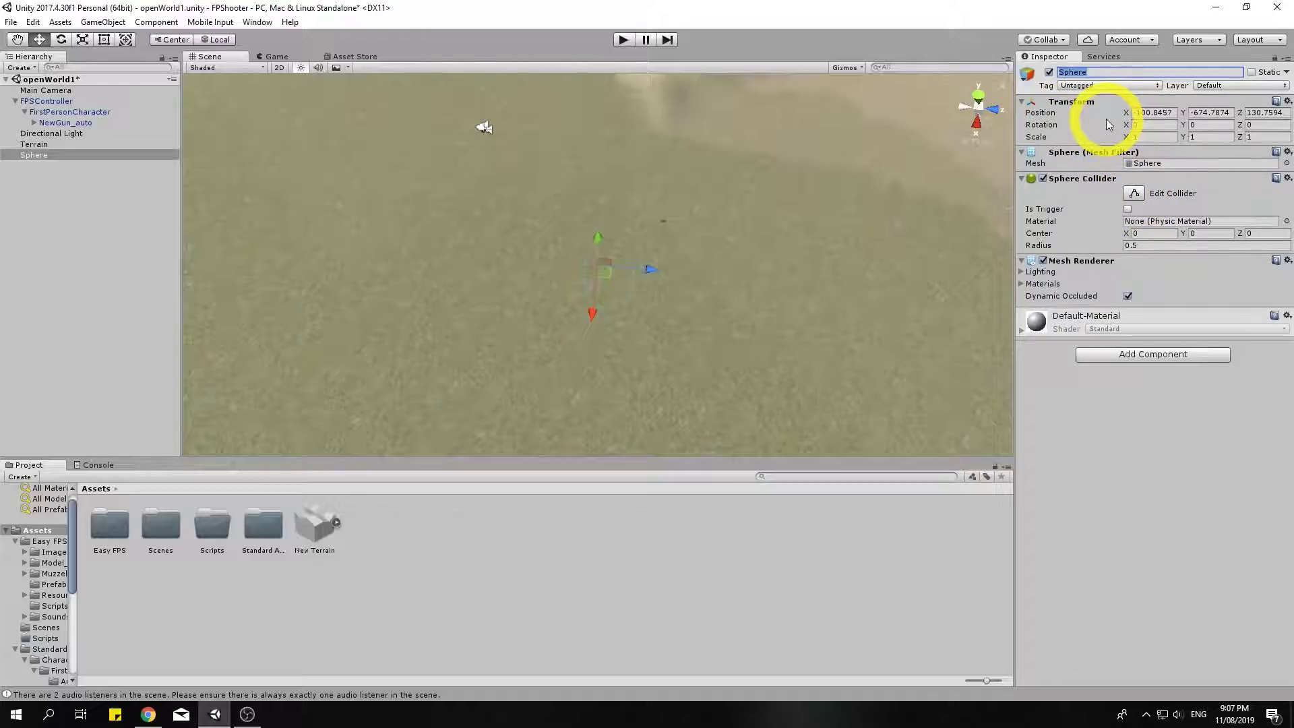
{"action": "type", "text": "Bullet"}
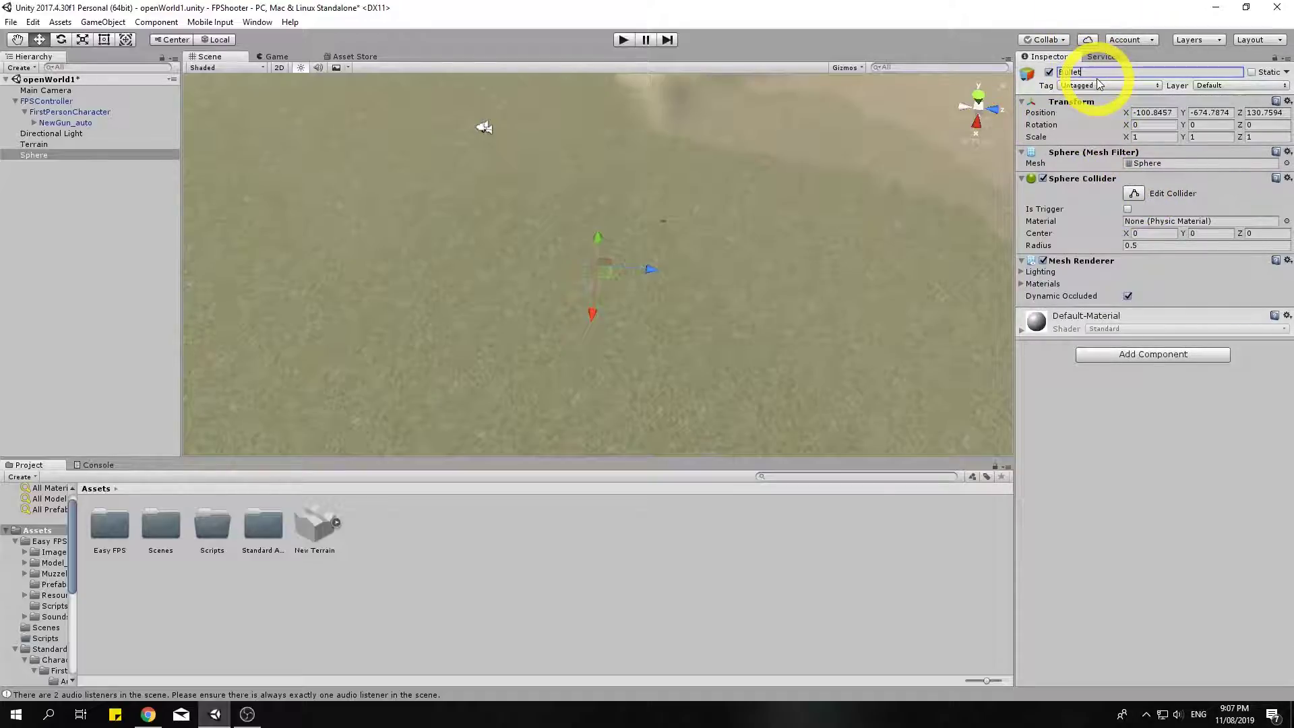
{"action": "type", "text": "Test"}
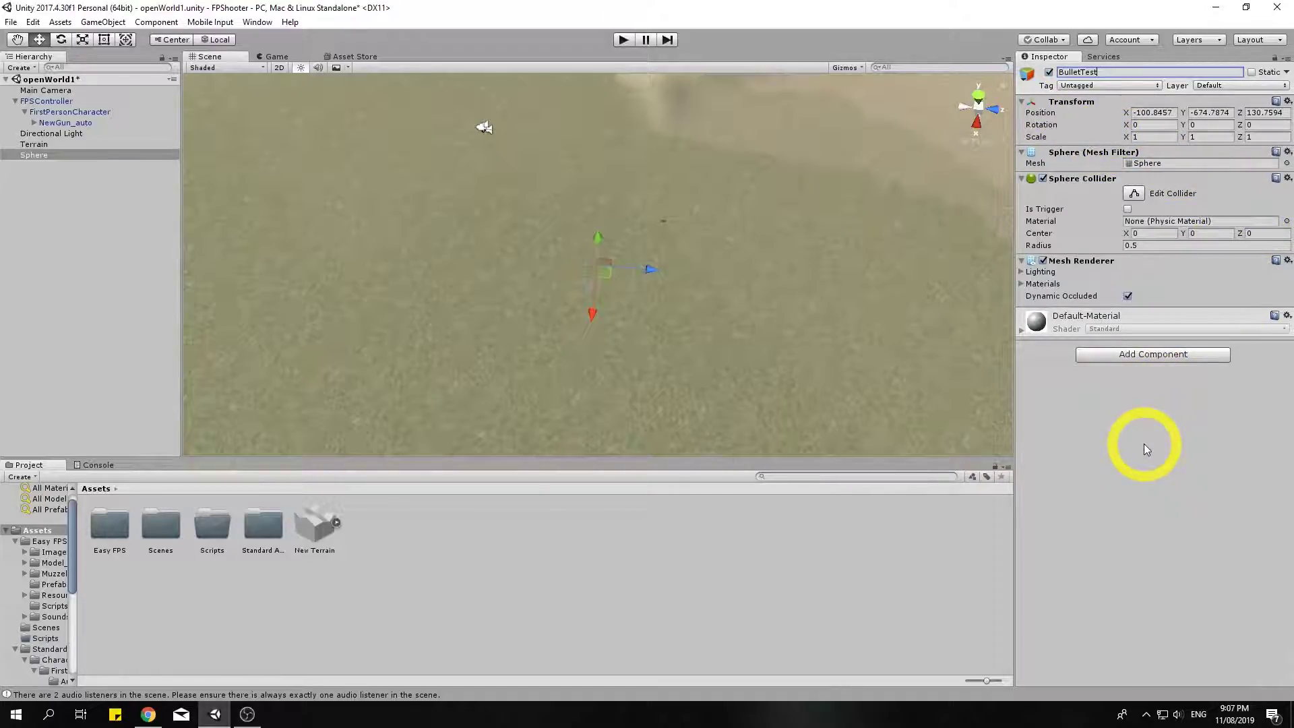
{"action": "key", "text": "Return"}
{"action": "left_click", "coordinate": [87, 167]}
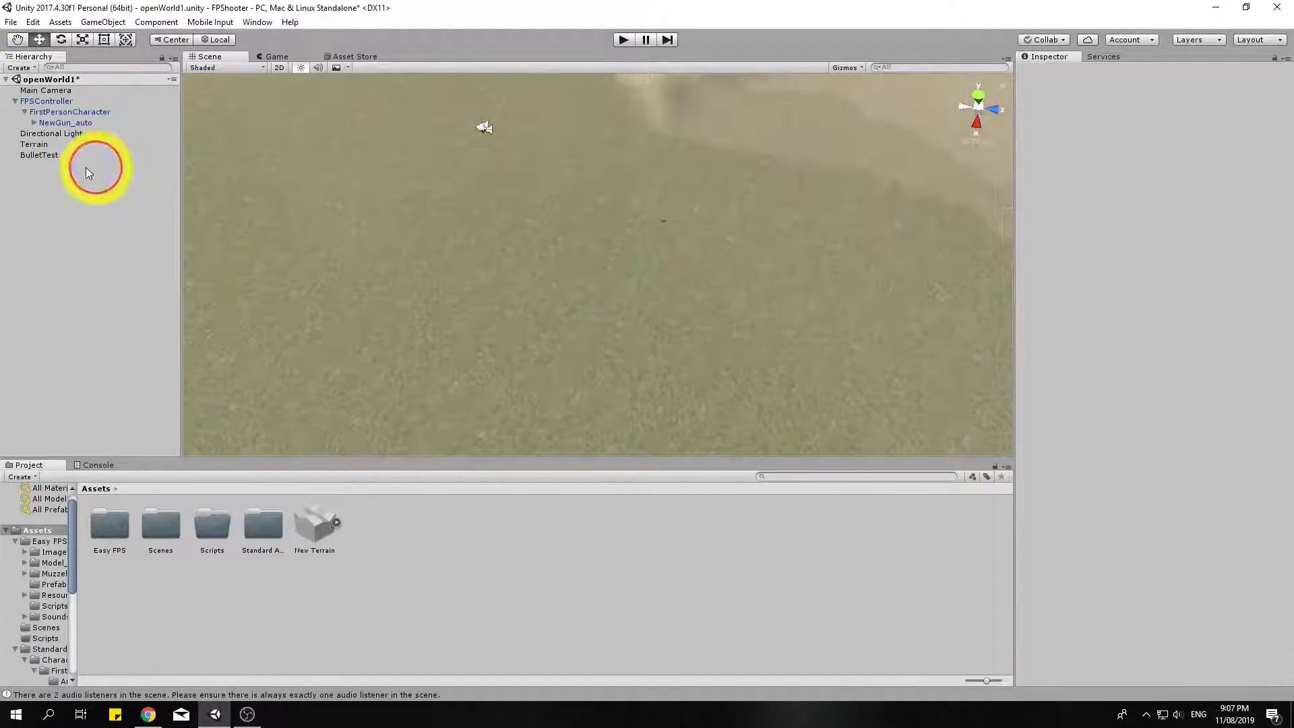
Step: Move the BulletTest sphere up out of the terrain to about X 22.8, Y -96, keeping its Z position
{"action": "left_click", "coordinate": [27, 159]}
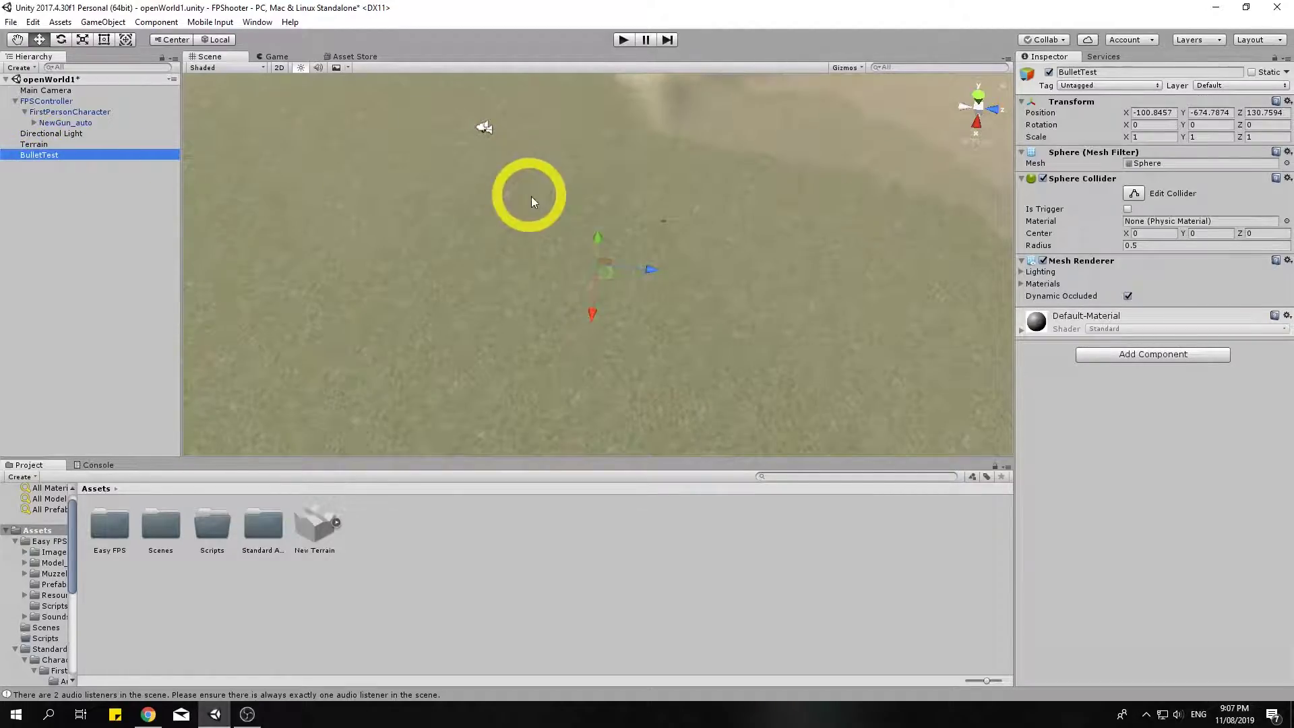
{"action": "left_click_drag", "start_coordinate": [598, 237], "coordinate": [596, 232]}
{"action": "left_click_drag", "start_coordinate": [612, 281], "coordinate": [598, 158]}
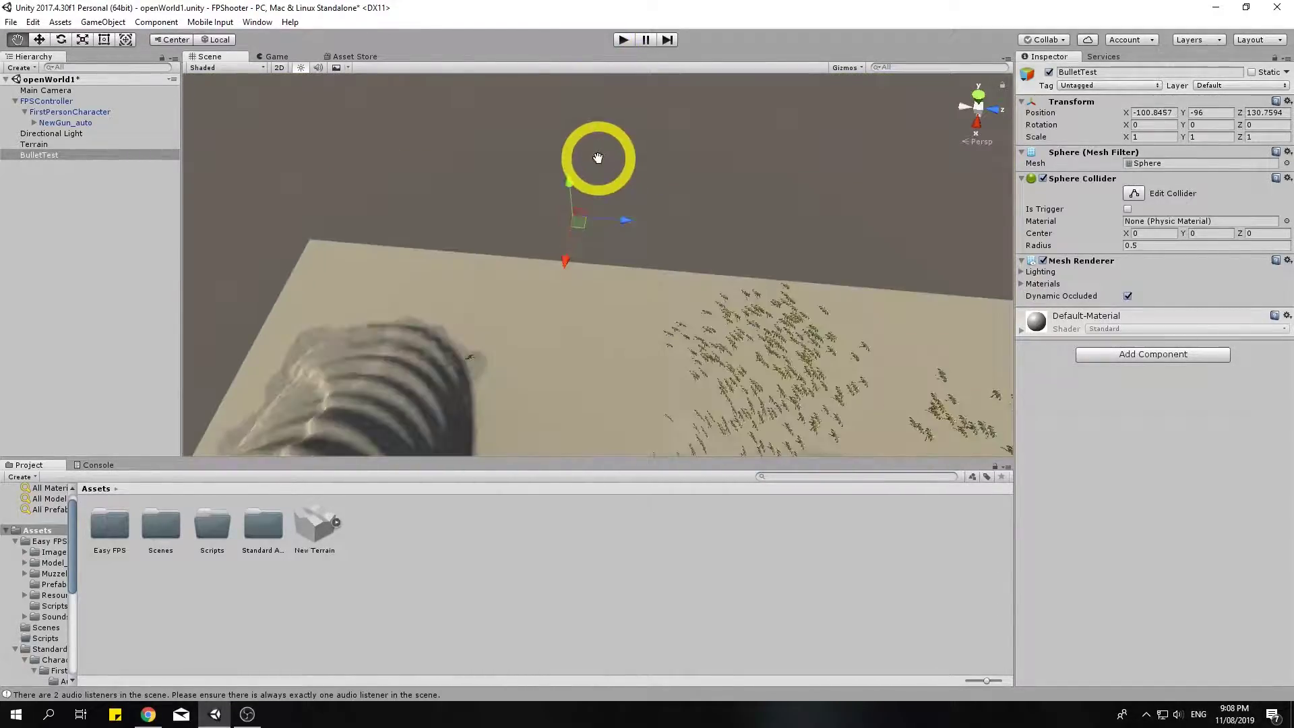
{"action": "left_click_drag", "start_coordinate": [578, 220], "coordinate": [616, 301]}
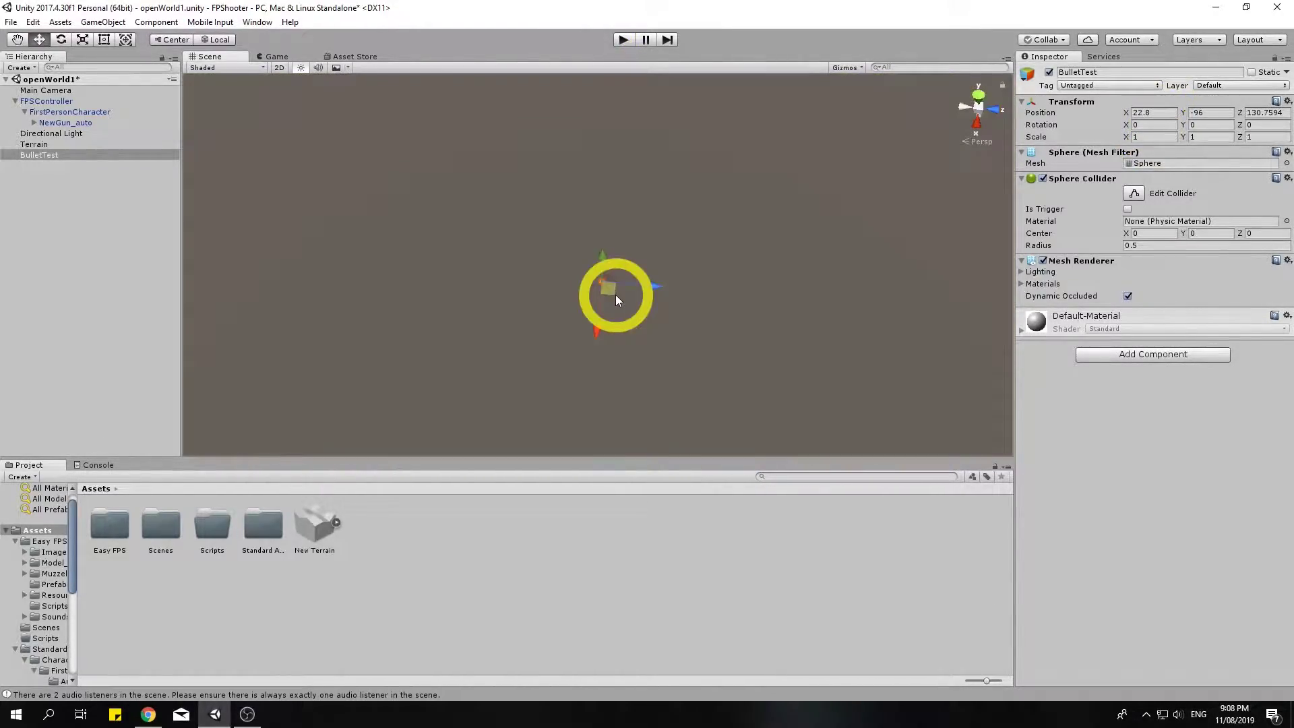
{"action": "middle_click_drag", "start_coordinate": [616, 294], "coordinate": [628, 365]}
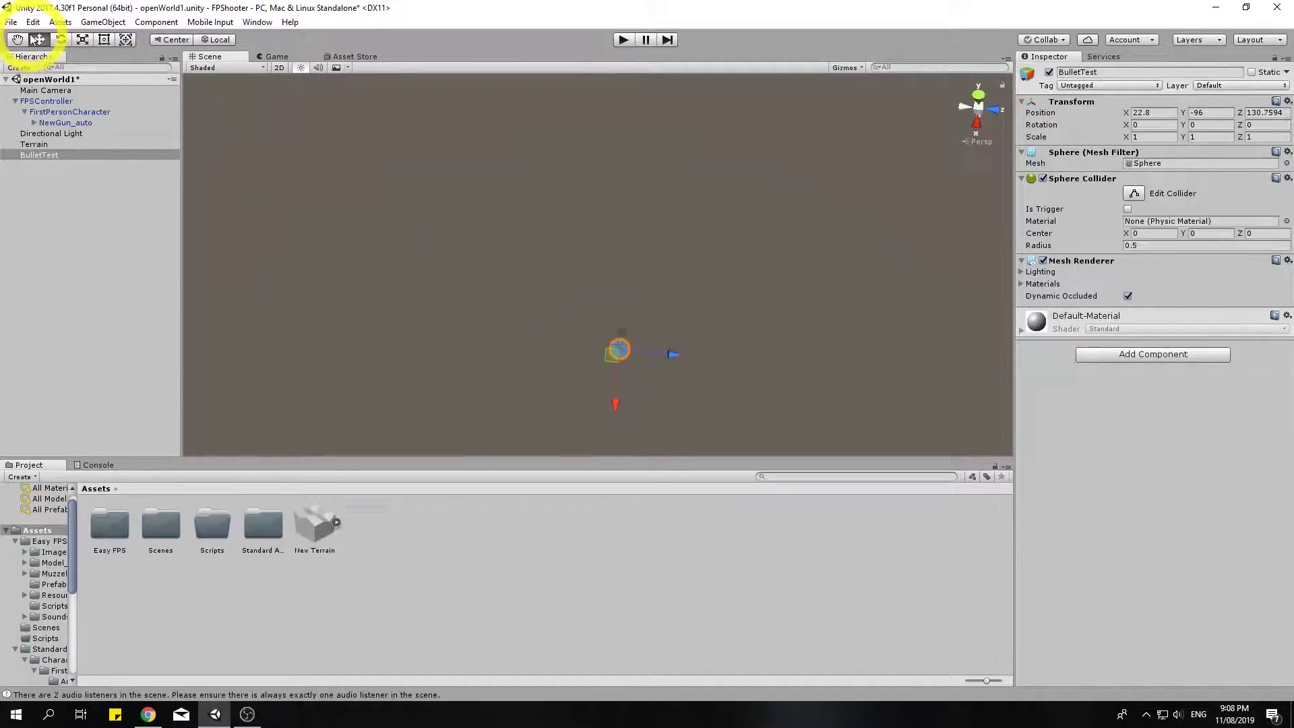
Step: Scale the BulletTest sphere uniformly to about 4.12 and switch back to the Move tool
{"action": "left_click", "coordinate": [83, 41]}
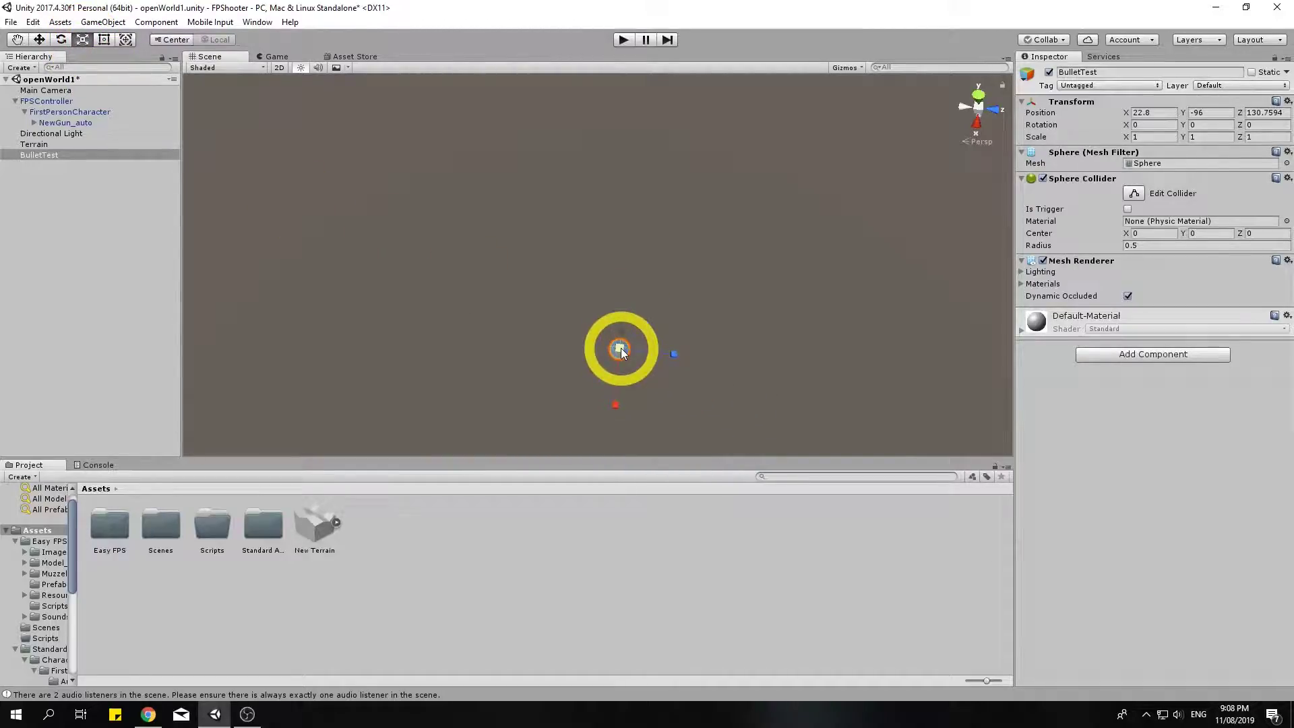
{"action": "left_click_drag", "start_coordinate": [621, 347], "coordinate": [821, 369]}
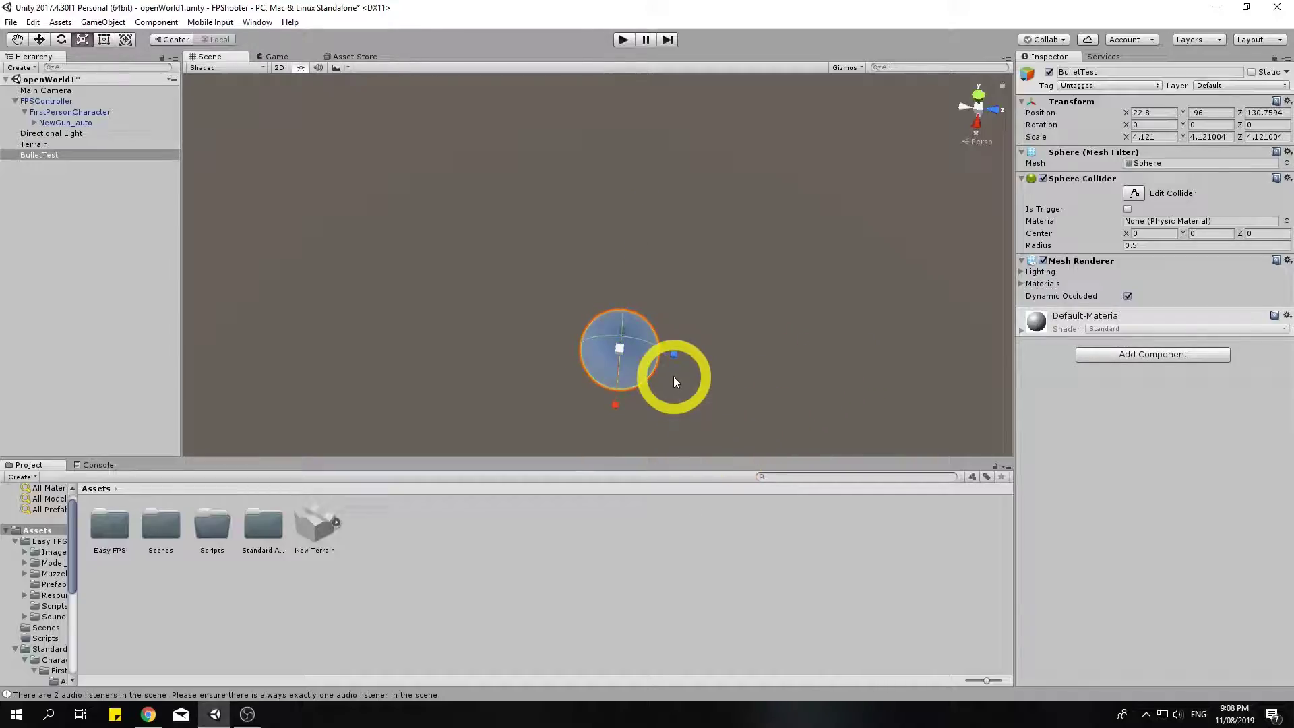
{"action": "scroll", "coordinate": [673, 376], "scroll_direction": "down", "scroll_amount": 3}
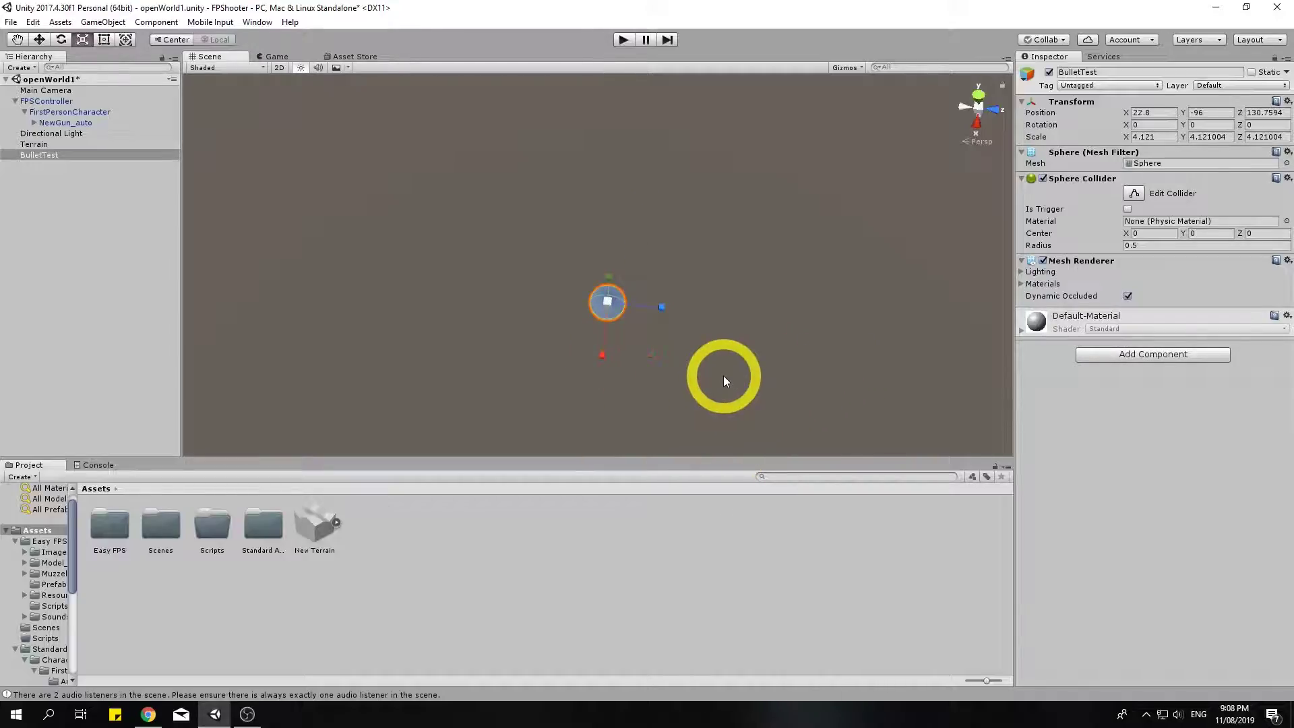
{"action": "left_click", "coordinate": [94, 188]}
{"action": "left_click", "coordinate": [50, 158]}
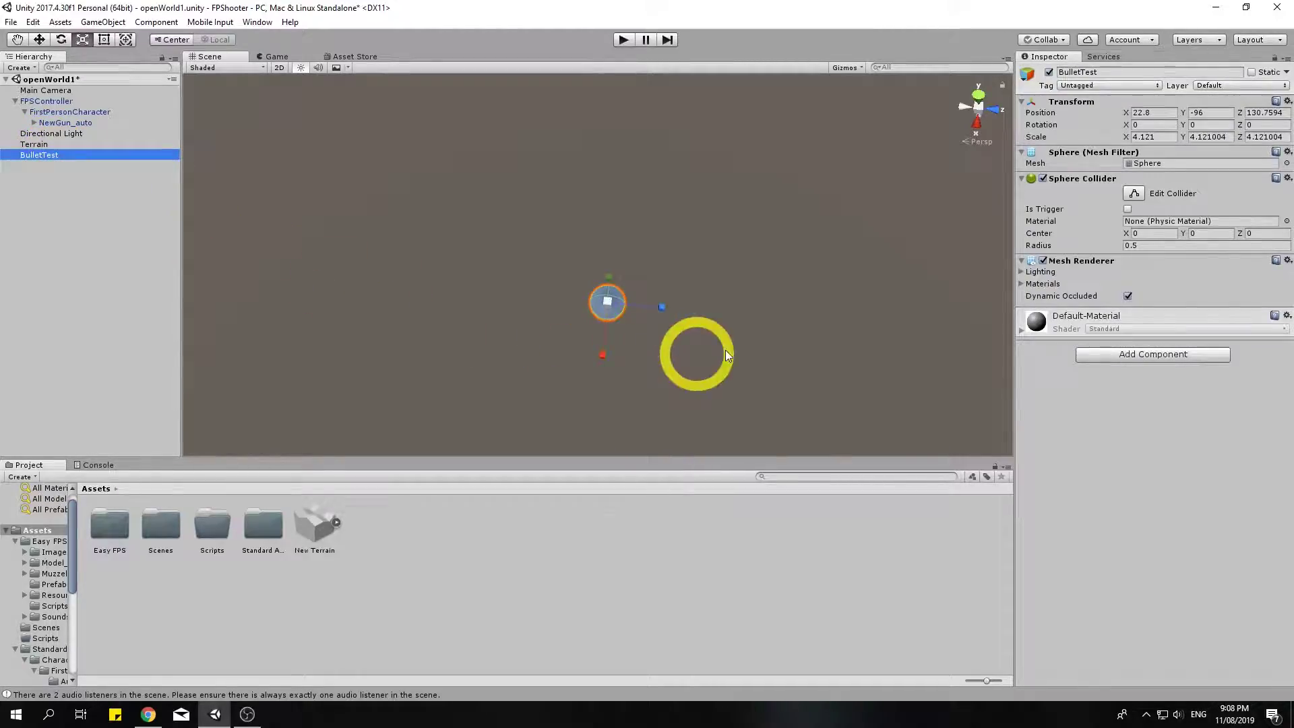
{"action": "left_click", "coordinate": [39, 39]}
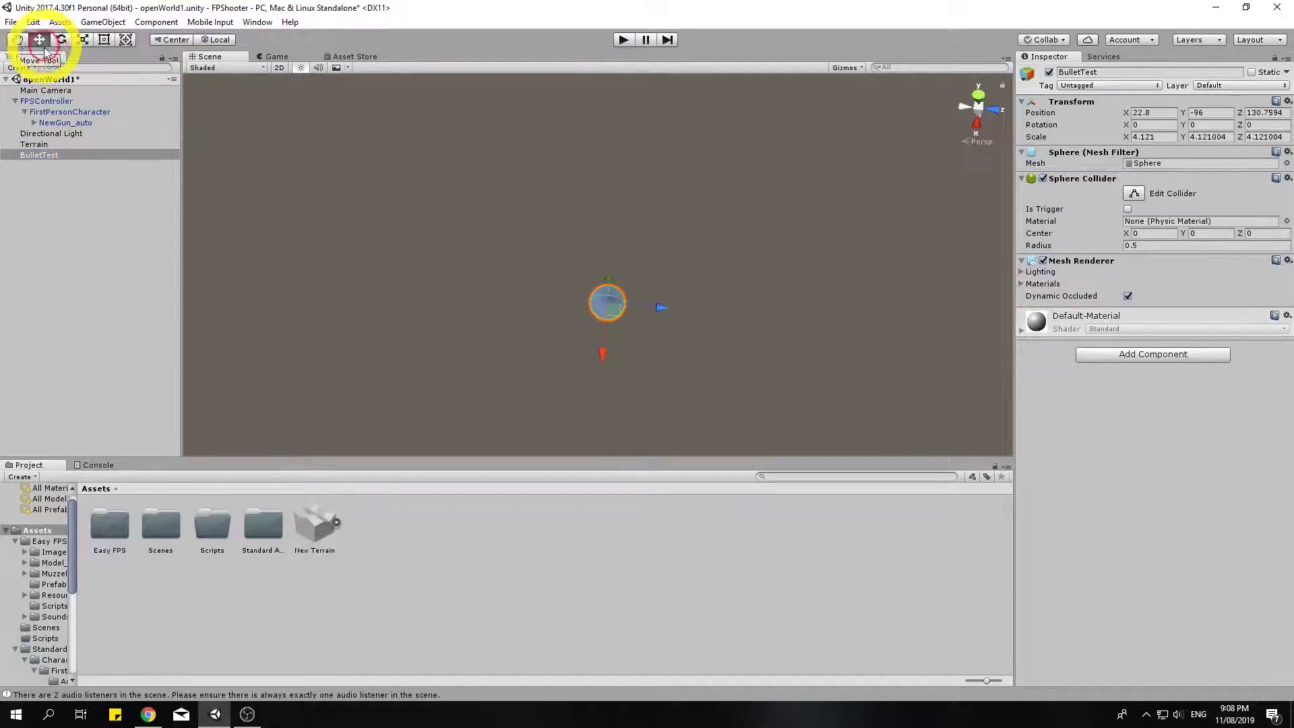
Step: Create a folder named Prefab in Assets and save the BulletTest sphere in it as a prefab
{"action": "right_click", "coordinate": [399, 533]}
{"action": "mouse_move", "coordinate": [515, 271]}
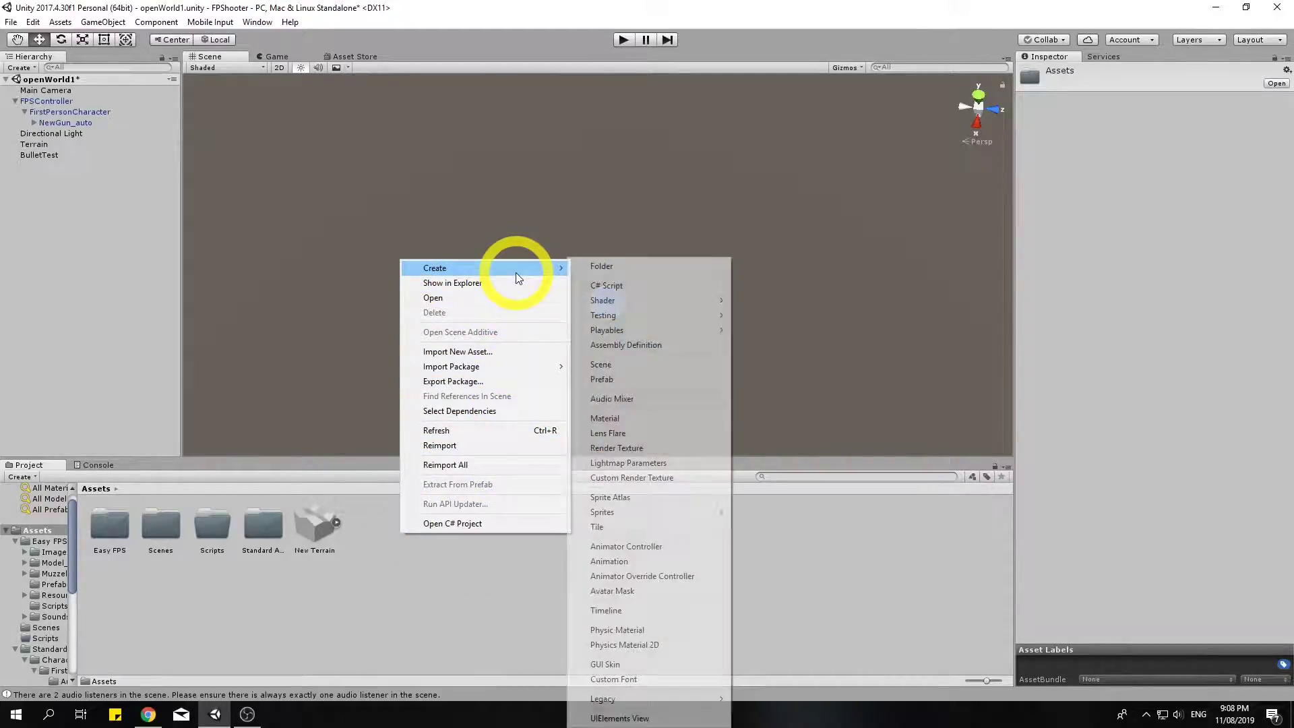
{"action": "left_click", "coordinate": [601, 267]}
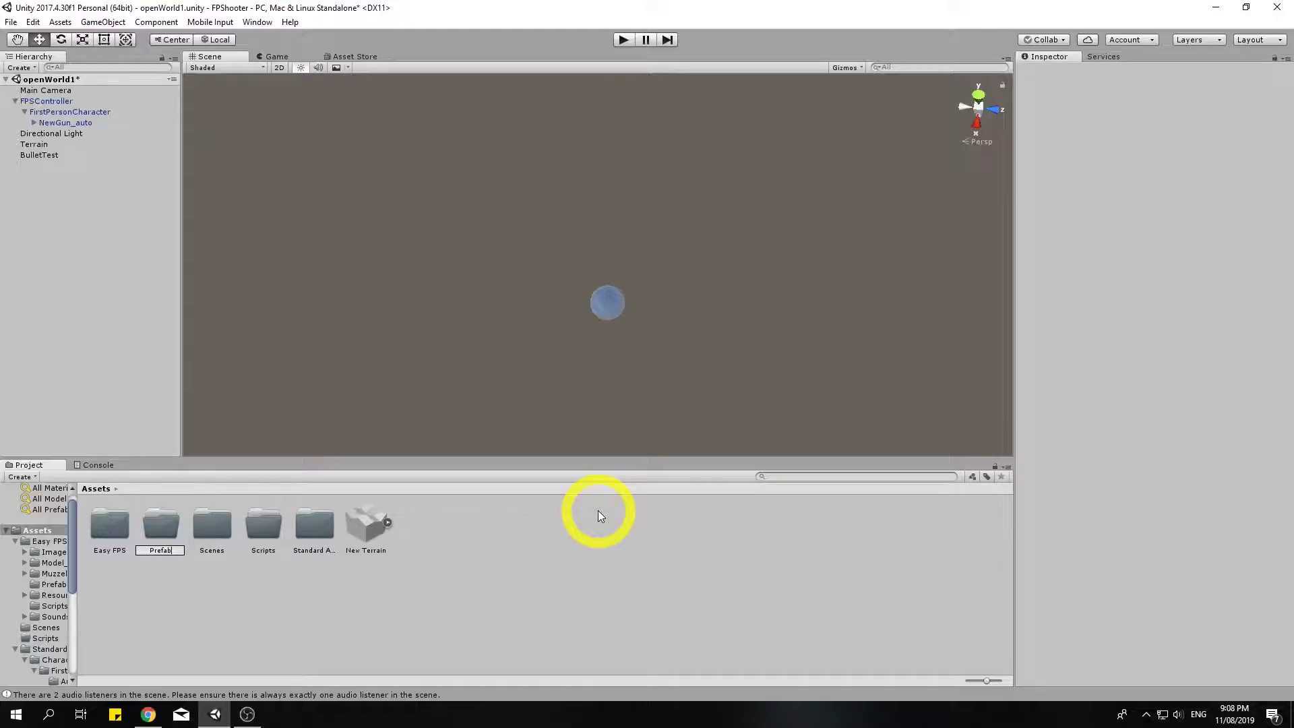
{"action": "left_click", "coordinate": [378, 565]}
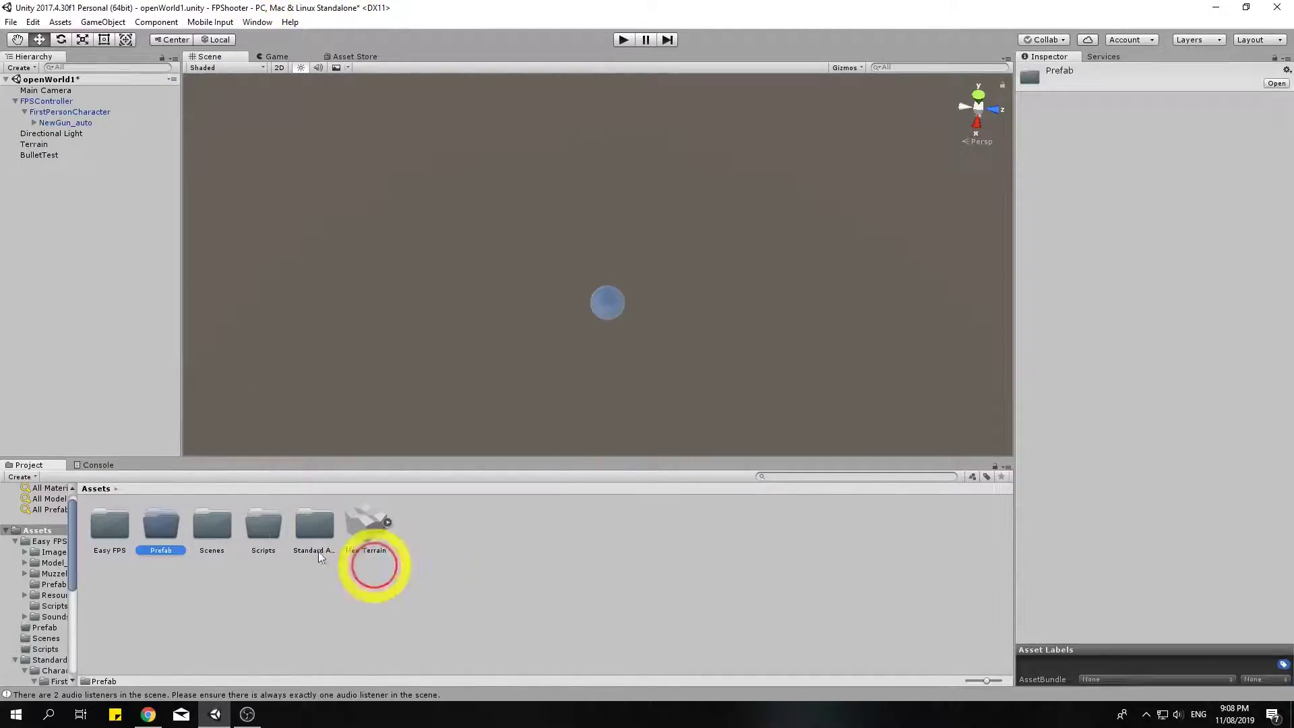
{"action": "double_click", "coordinate": [168, 524]}
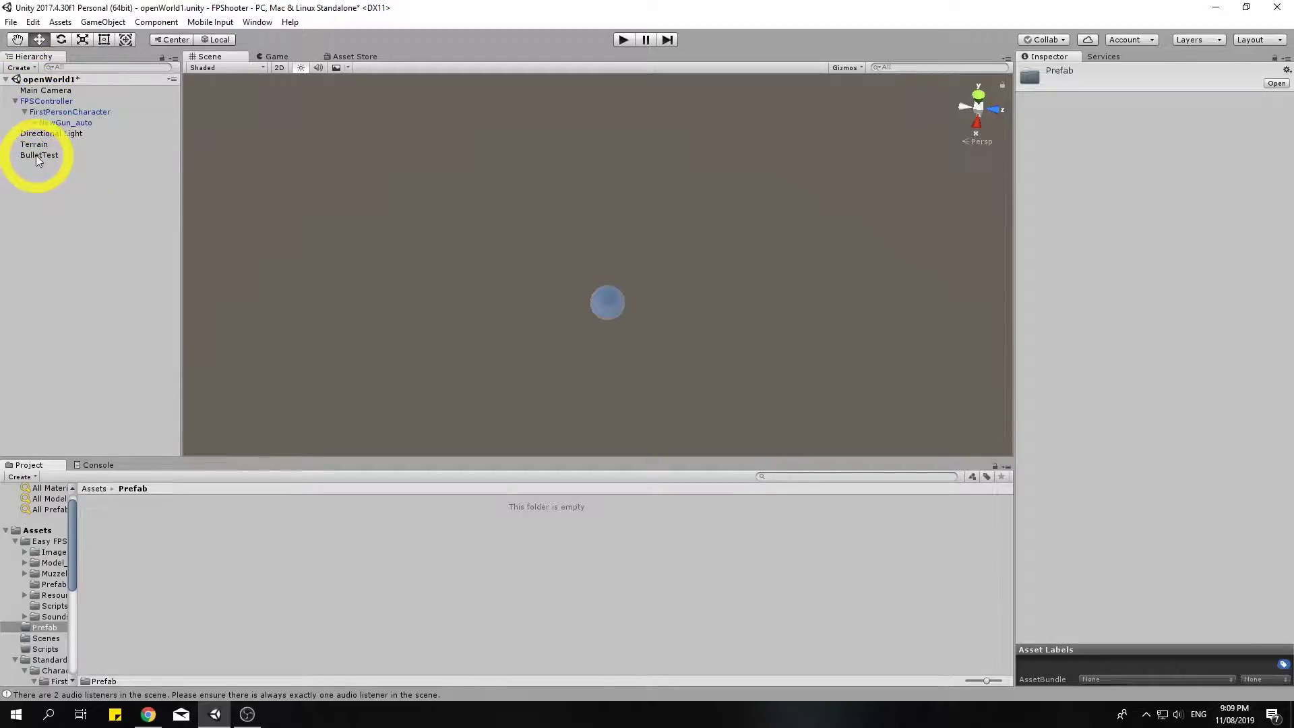
{"action": "left_click_drag", "start_coordinate": [35, 155], "coordinate": [159, 553]}
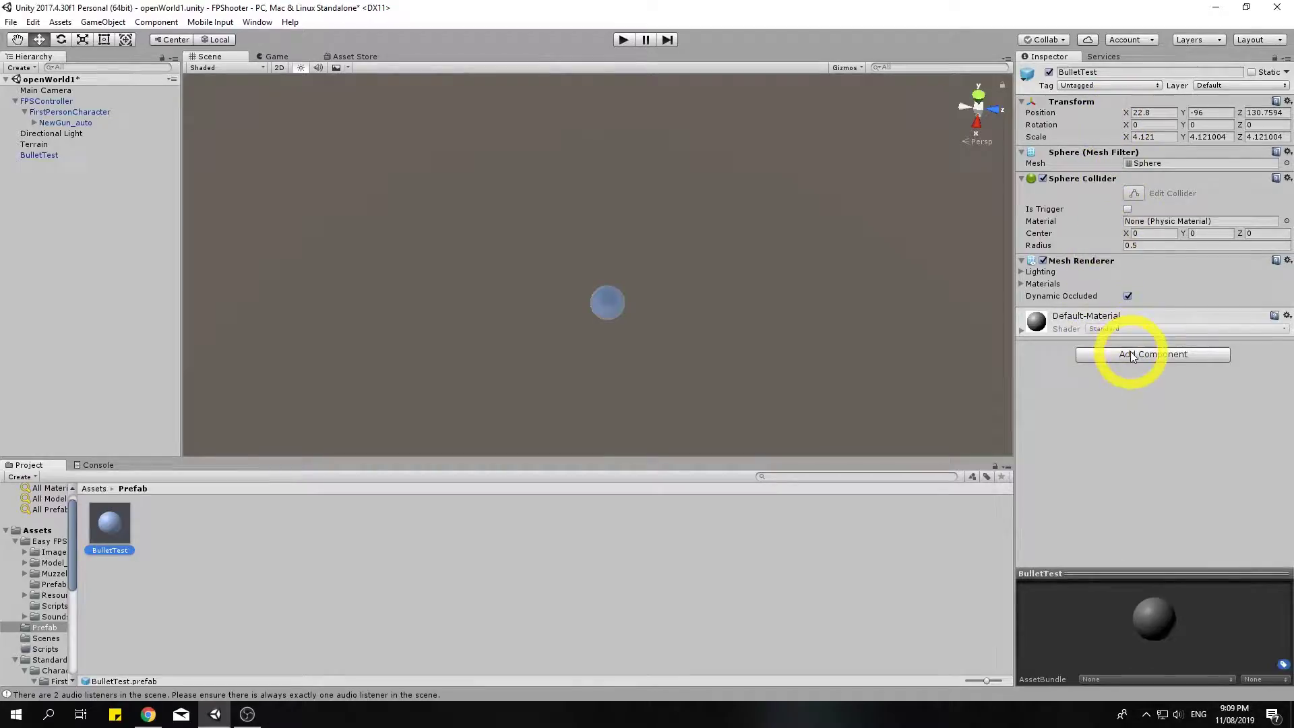
Step: Place two instances of the BulletTest prefab side by side on the sandy terrain beside the ridge
{"action": "scroll", "coordinate": [613, 322], "scroll_direction": "down", "scroll_amount": 5}
{"action": "scroll", "coordinate": [620, 328], "scroll_direction": "up", "scroll_amount": 3}
{"action": "scroll", "coordinate": [620, 329], "scroll_direction": "up", "scroll_amount": 3}
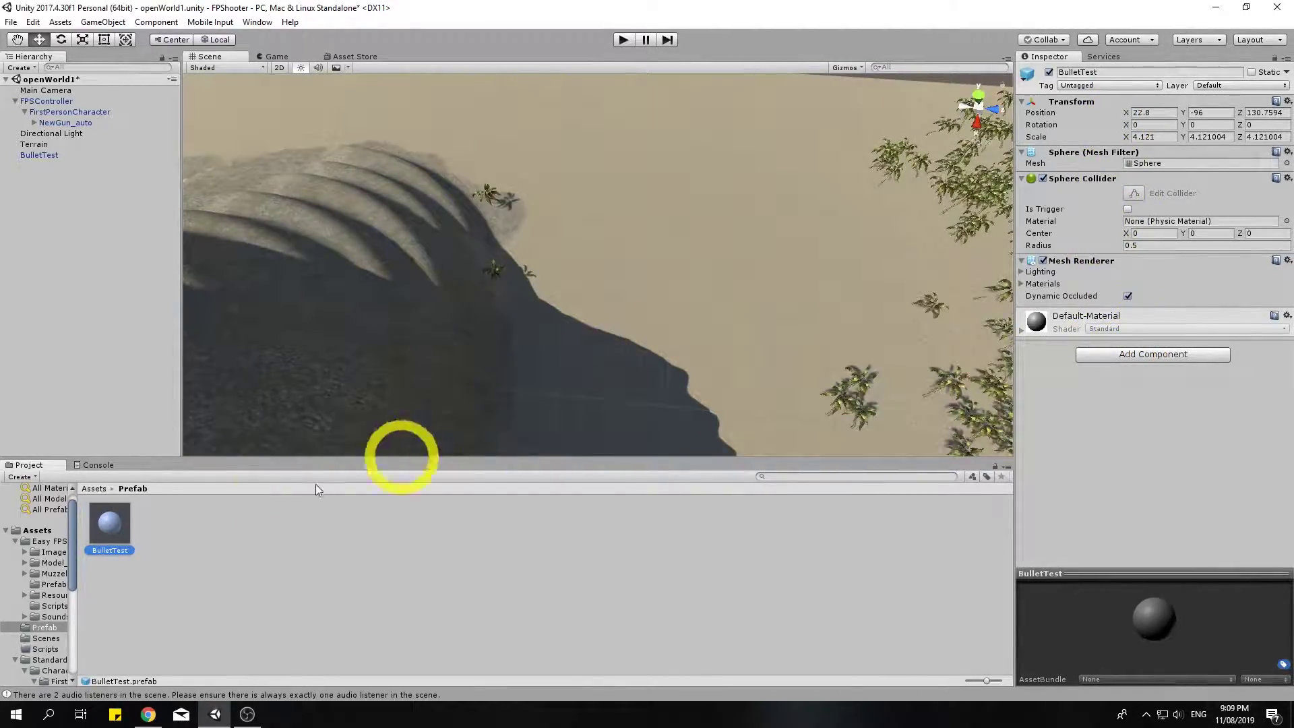
{"action": "left_click_drag", "start_coordinate": [107, 527], "coordinate": [629, 232]}
{"action": "left_click_drag", "start_coordinate": [100, 528], "coordinate": [719, 246]}
Step: Add a Particle System component to the BulletTest (1) instance and apply the change to its prefab
{"action": "left_click", "coordinate": [637, 231]}
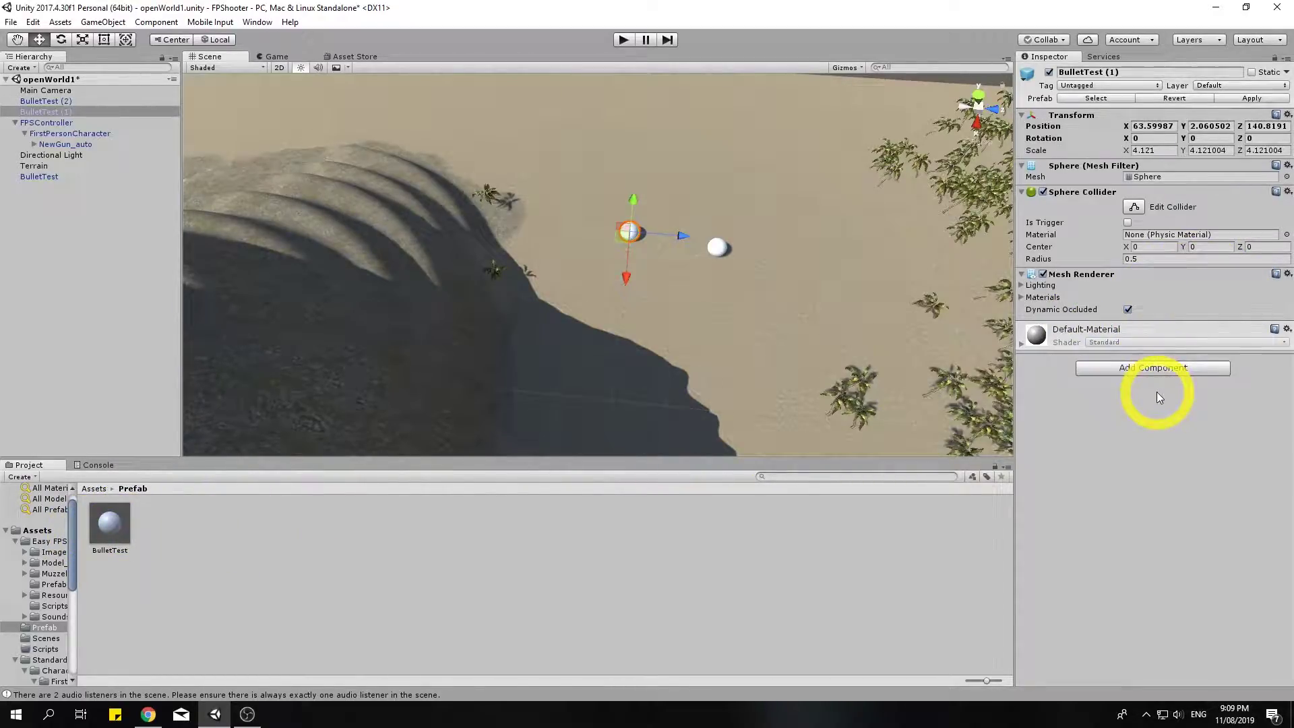
{"action": "left_click", "coordinate": [1153, 367]}
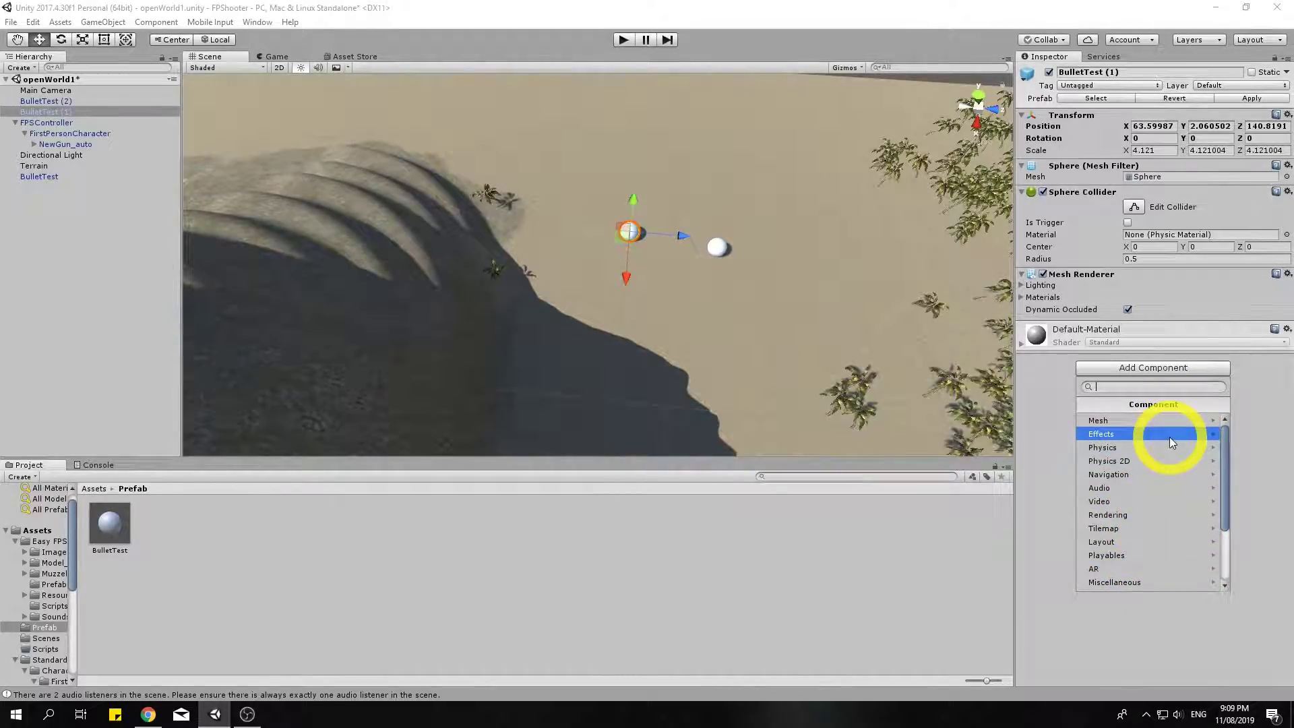
{"action": "left_click", "coordinate": [1123, 434]}
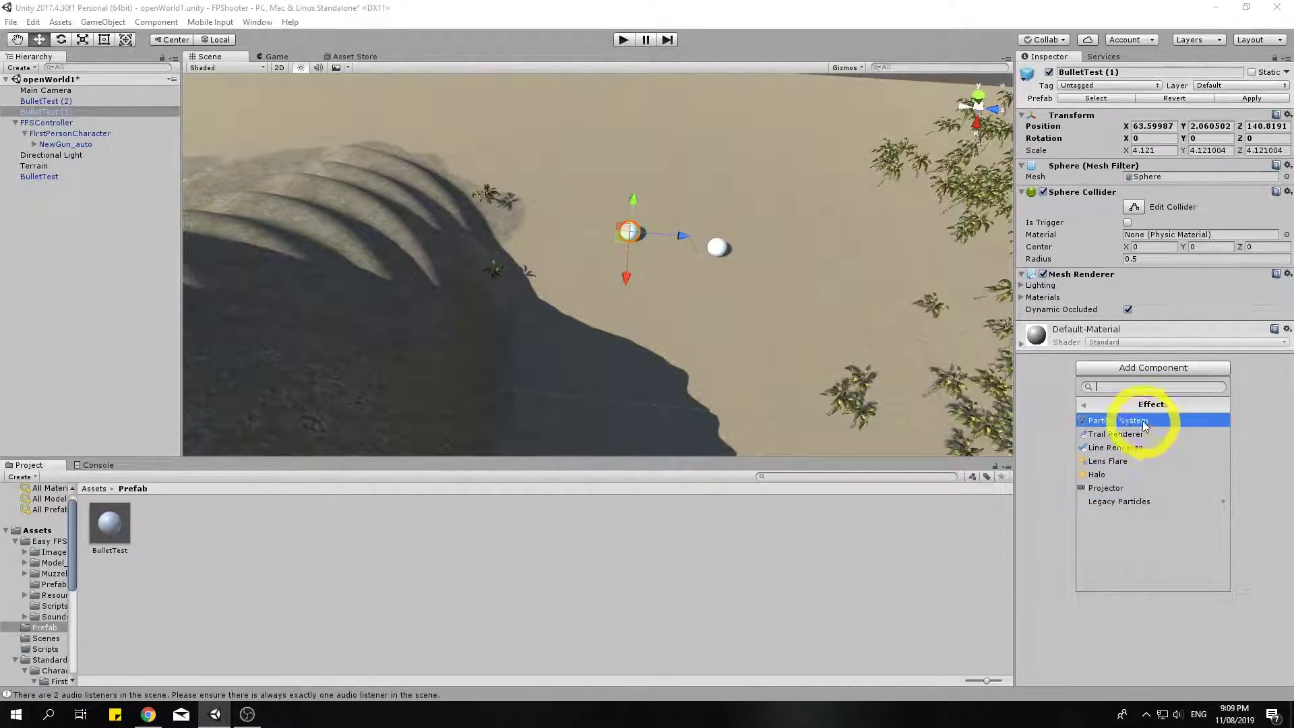
{"action": "left_click", "coordinate": [1142, 420]}
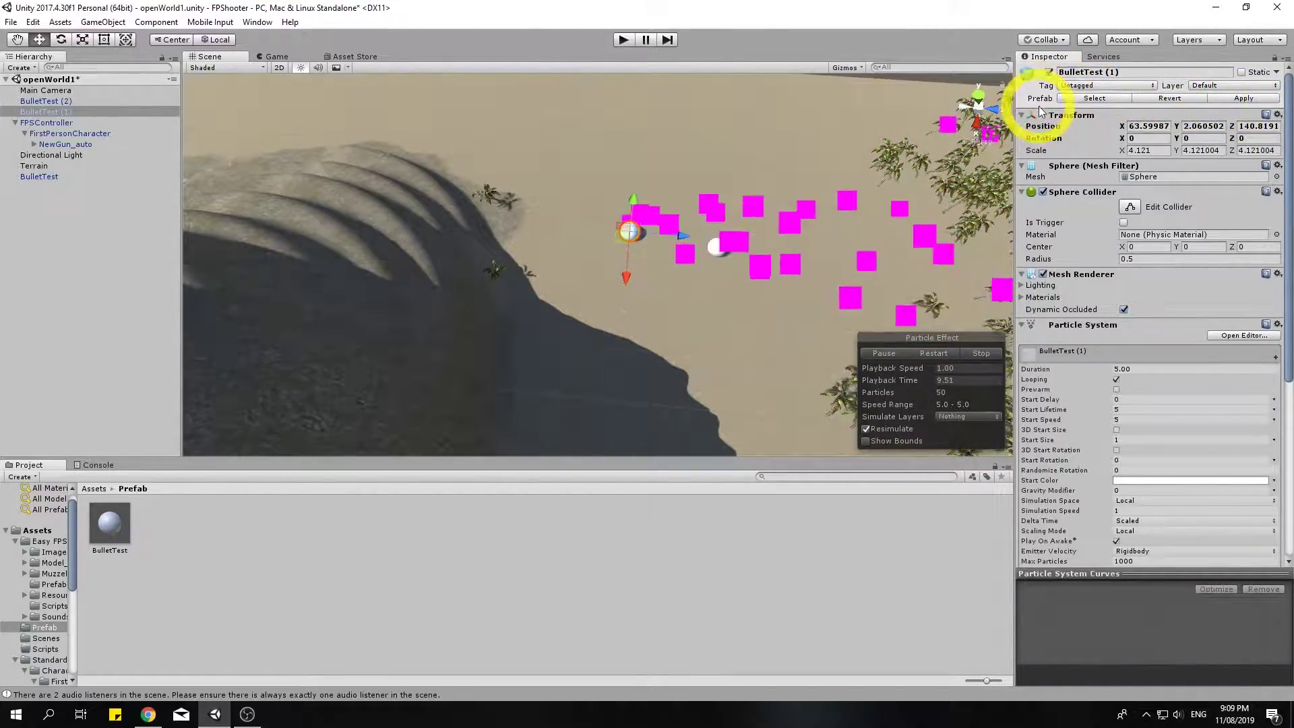
{"action": "left_click", "coordinate": [1243, 103]}
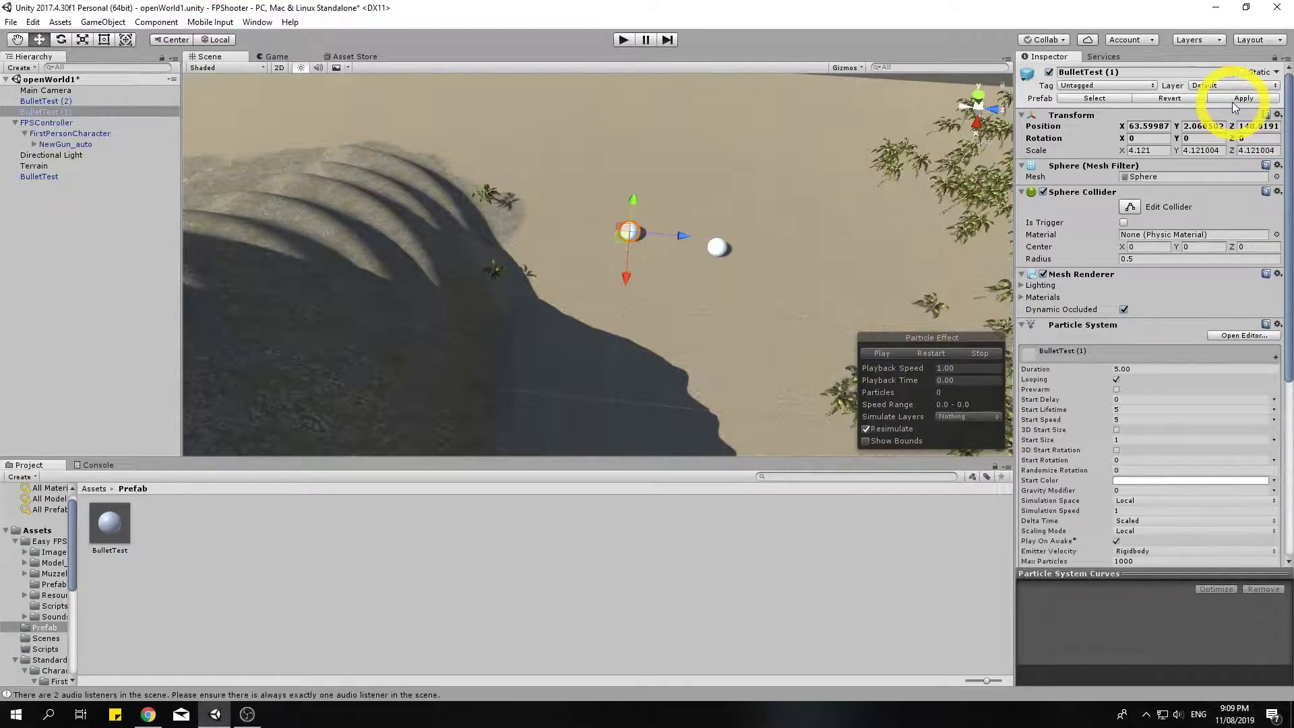
Step: Remove the Particle System component from the BulletTest prefab asset
{"action": "left_click", "coordinate": [106, 531]}
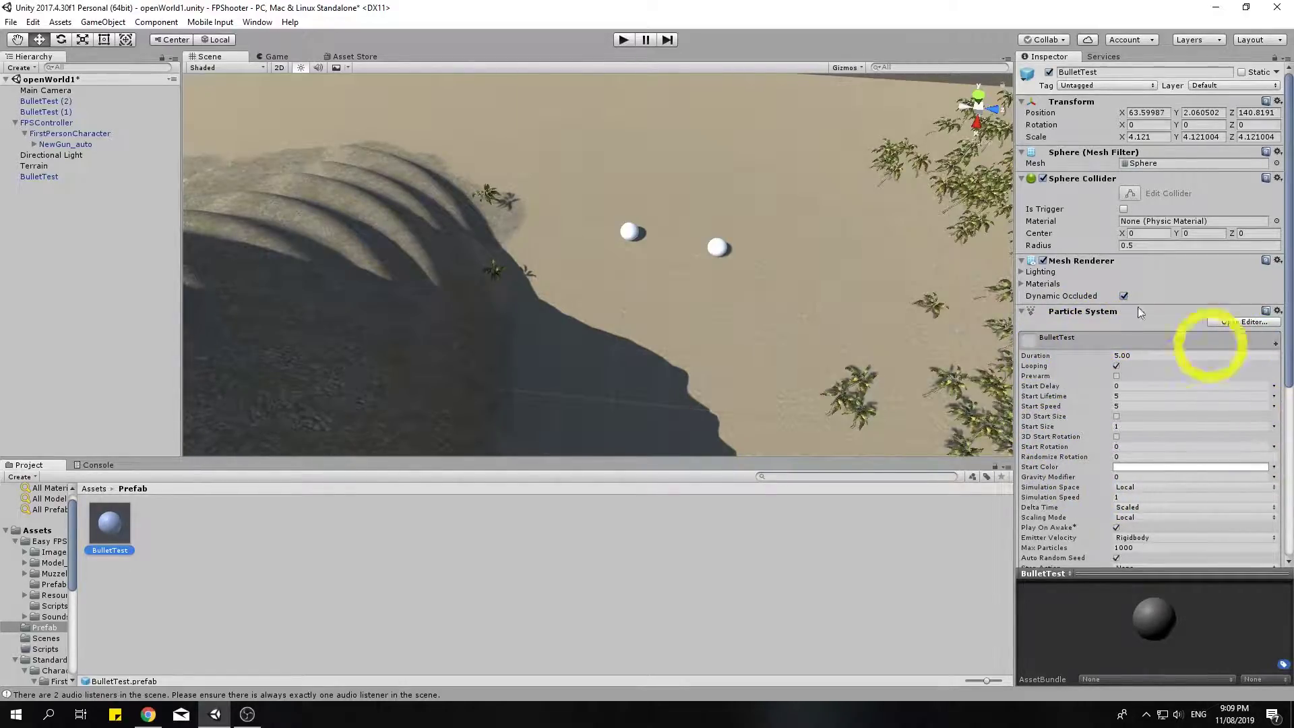
{"action": "left_click", "coordinate": [1278, 316]}
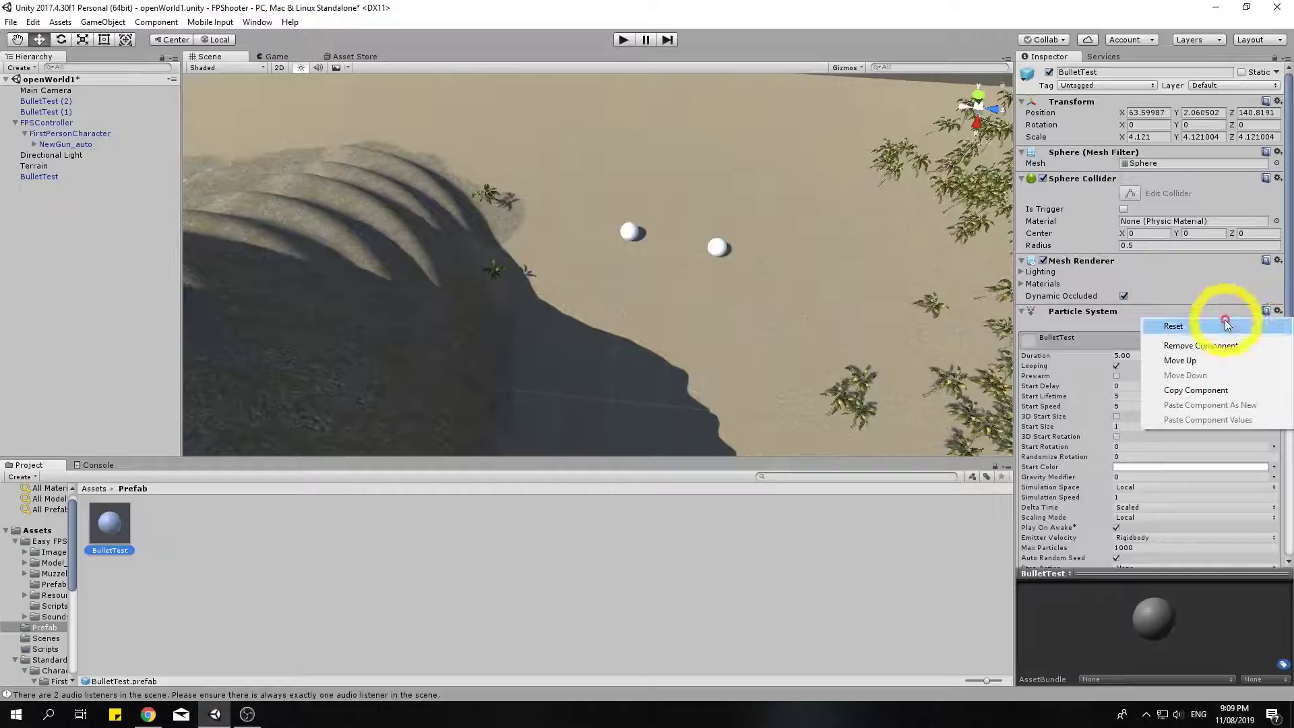
{"action": "left_click", "coordinate": [1196, 339]}
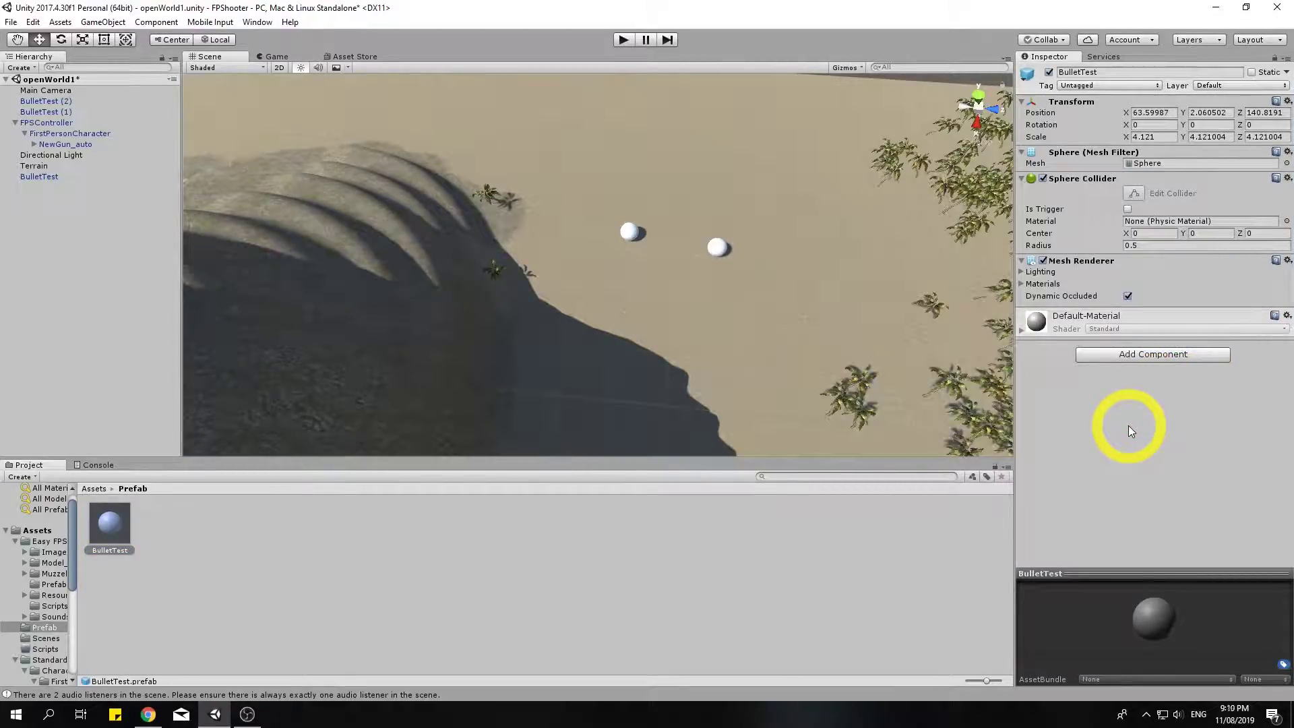
Step: Examine the components of BulletTest (1), BulletTest (2) and the BulletTest prefab asset
{"action": "left_click", "coordinate": [630, 231]}
{"action": "left_click", "coordinate": [718, 251]}
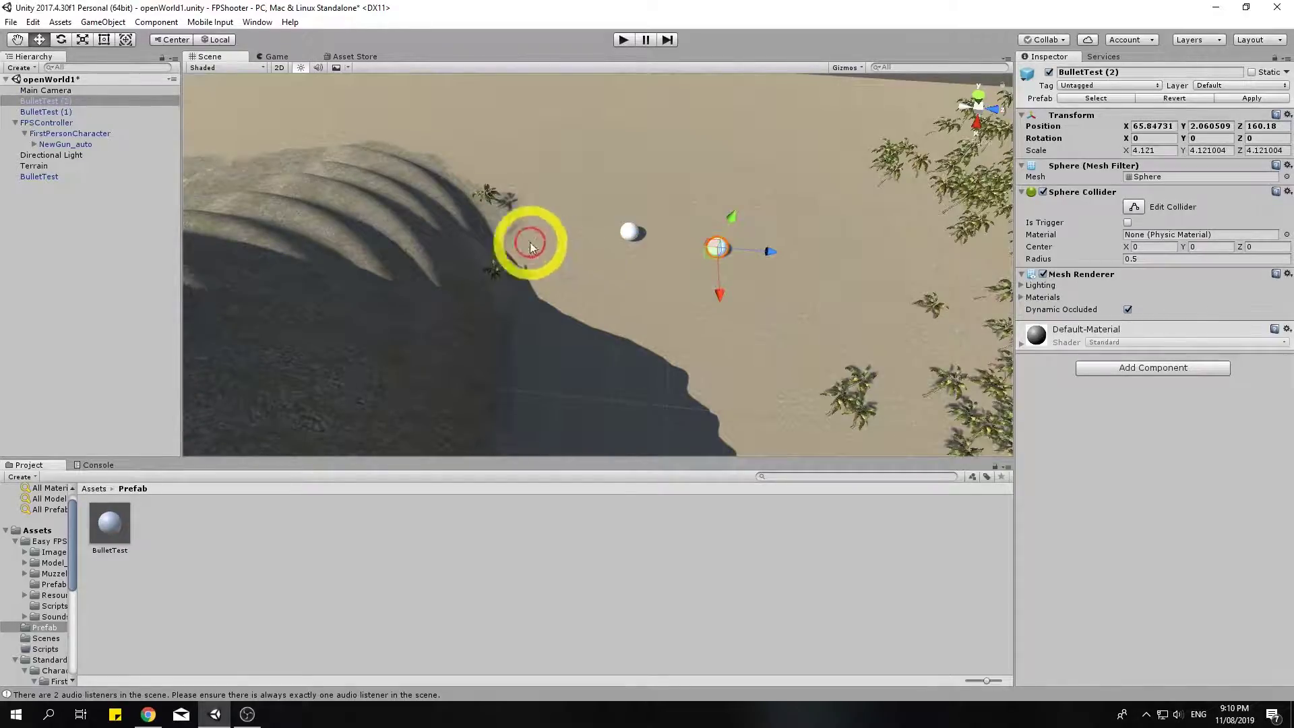
{"action": "left_click", "coordinate": [625, 231]}
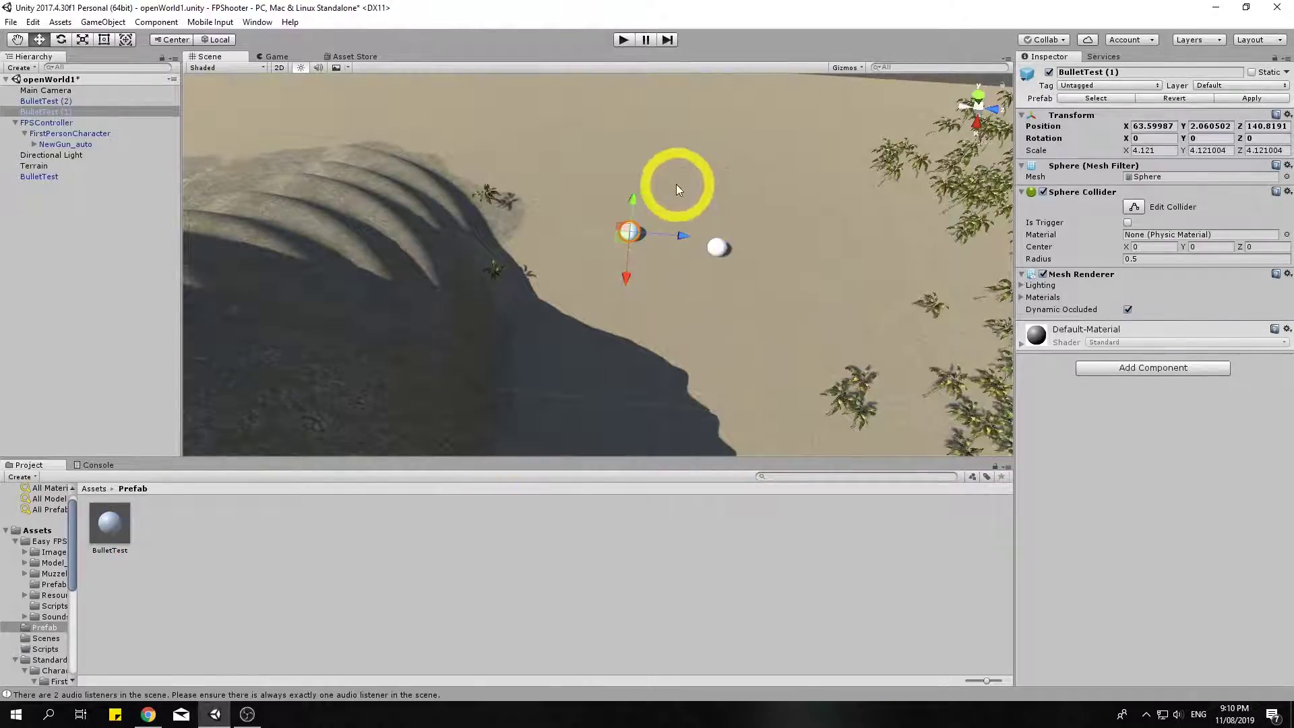
{"action": "left_click", "coordinate": [30, 263]}
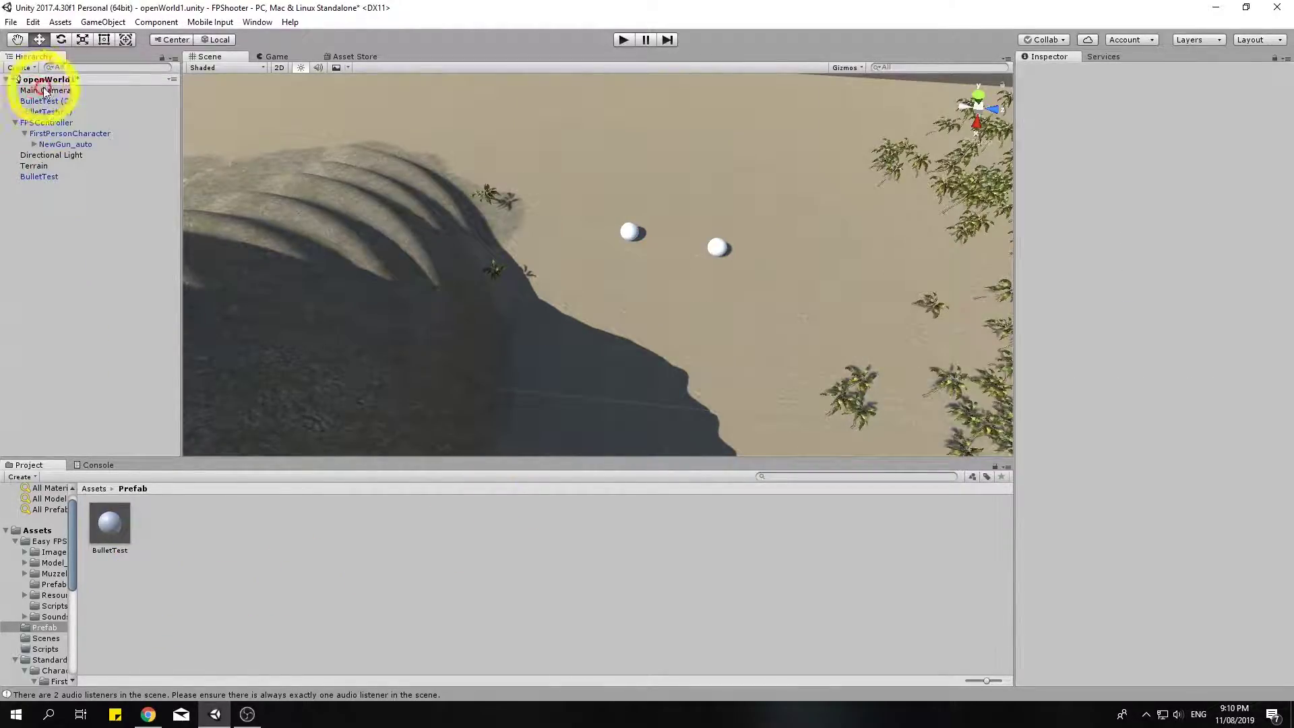
{"action": "left_click", "coordinate": [54, 101]}
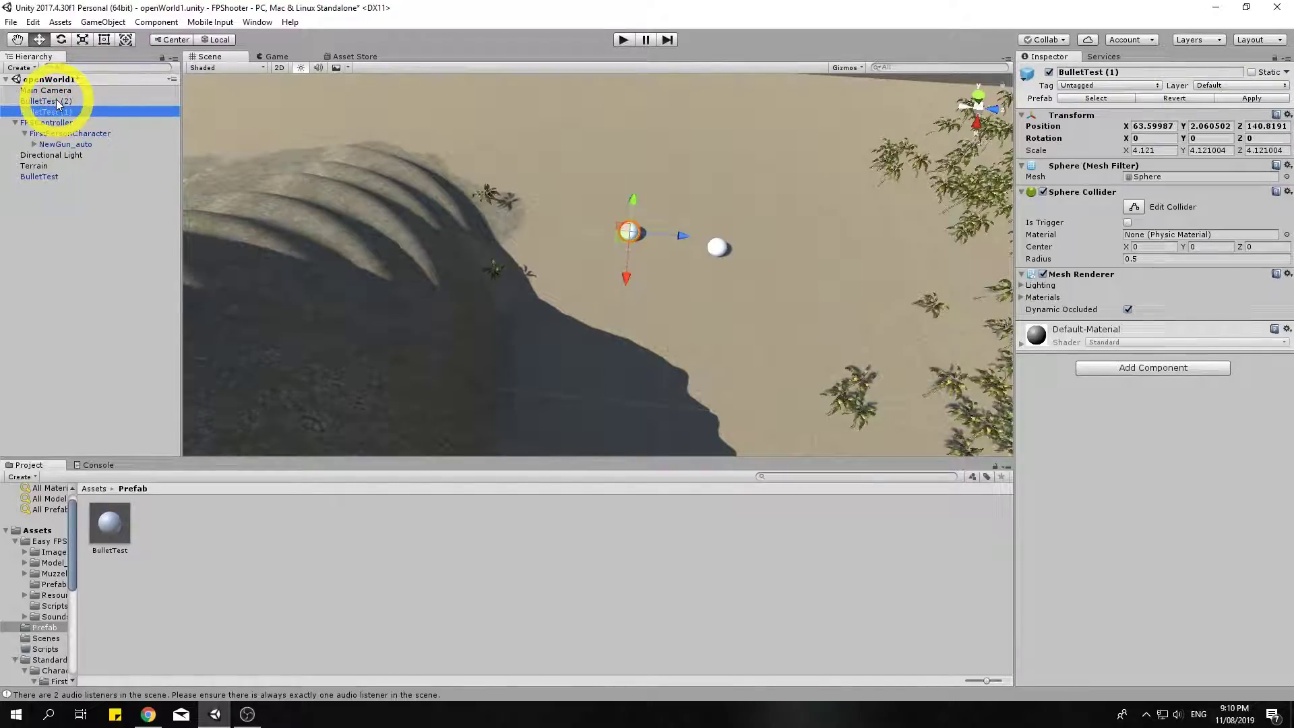
{"action": "right_click_drag", "start_coordinate": [759, 289], "coordinate": [798, 424]}
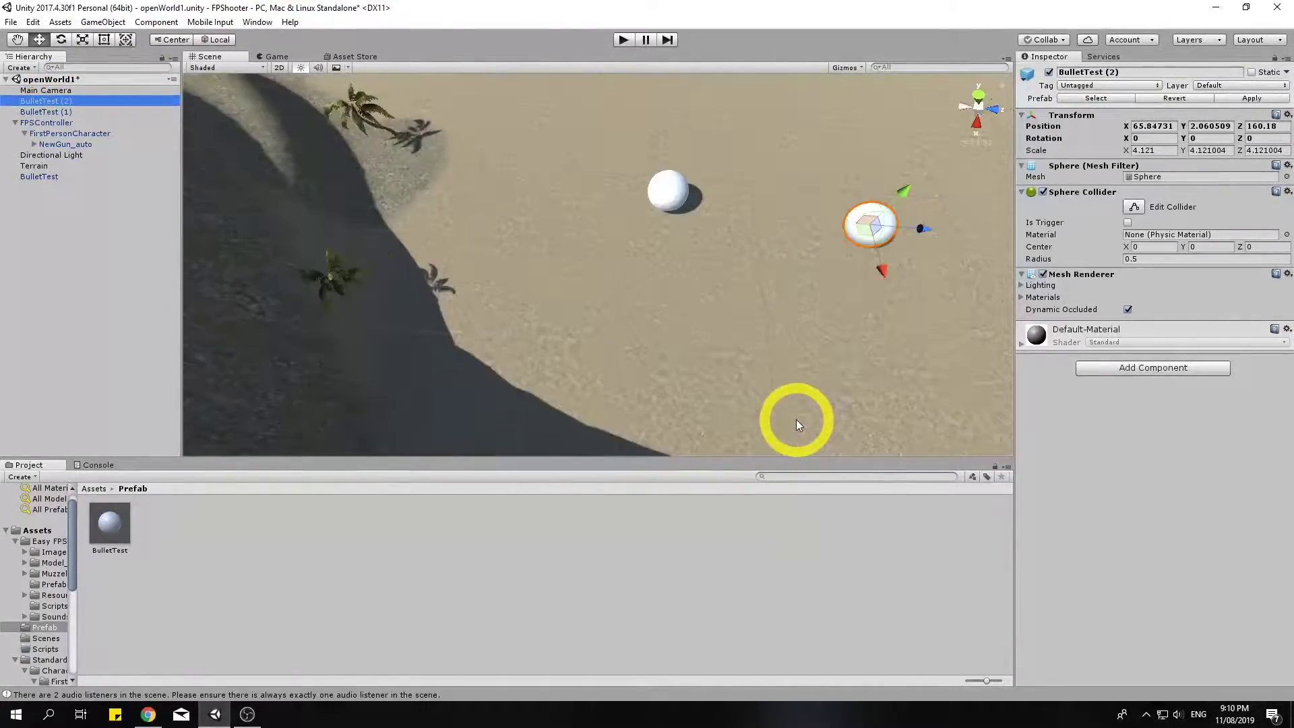
{"action": "scroll", "coordinate": [796, 421], "scroll_direction": "down", "scroll_amount": 4}
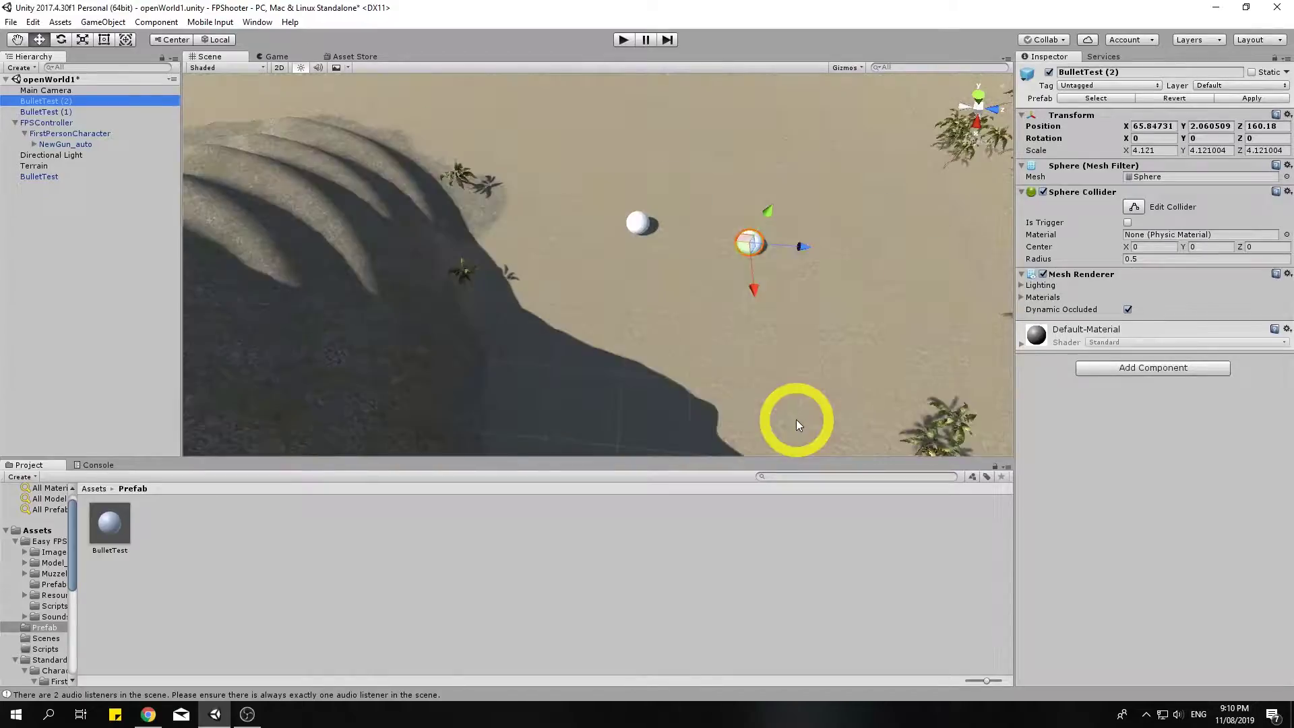
{"action": "left_click", "coordinate": [645, 250]}
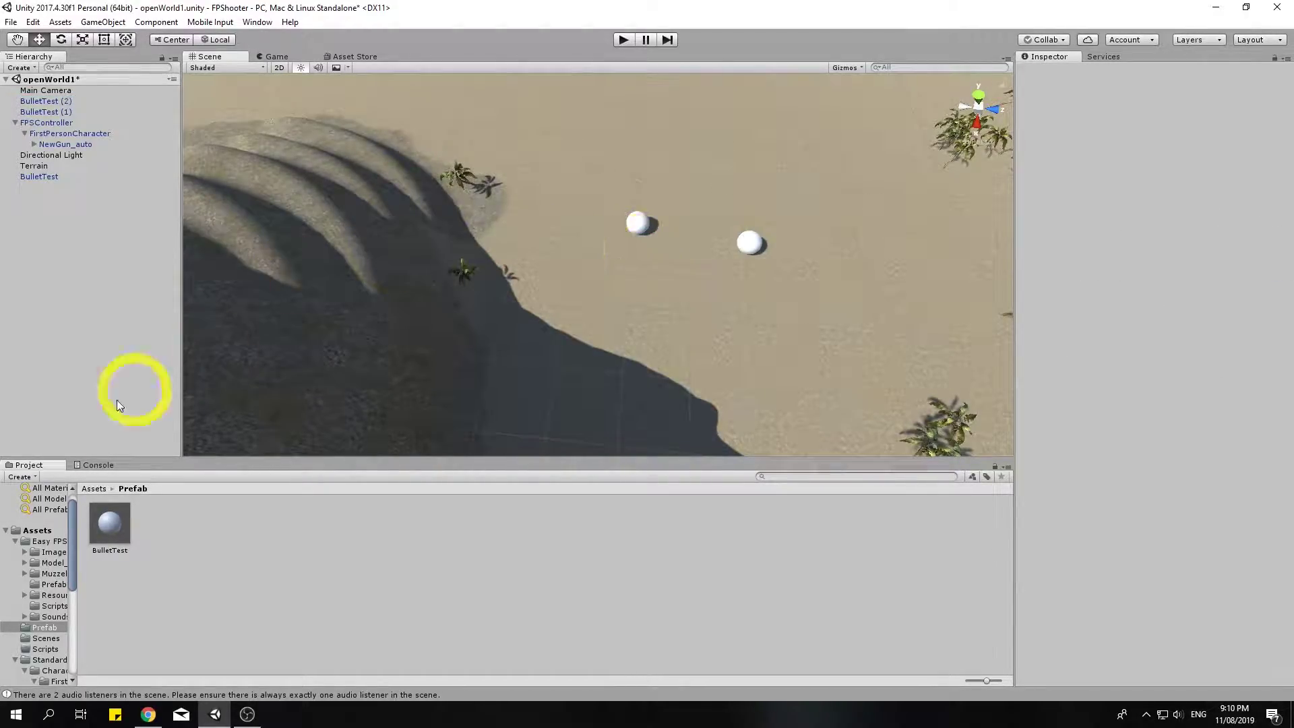
{"action": "left_click", "coordinate": [98, 535]}
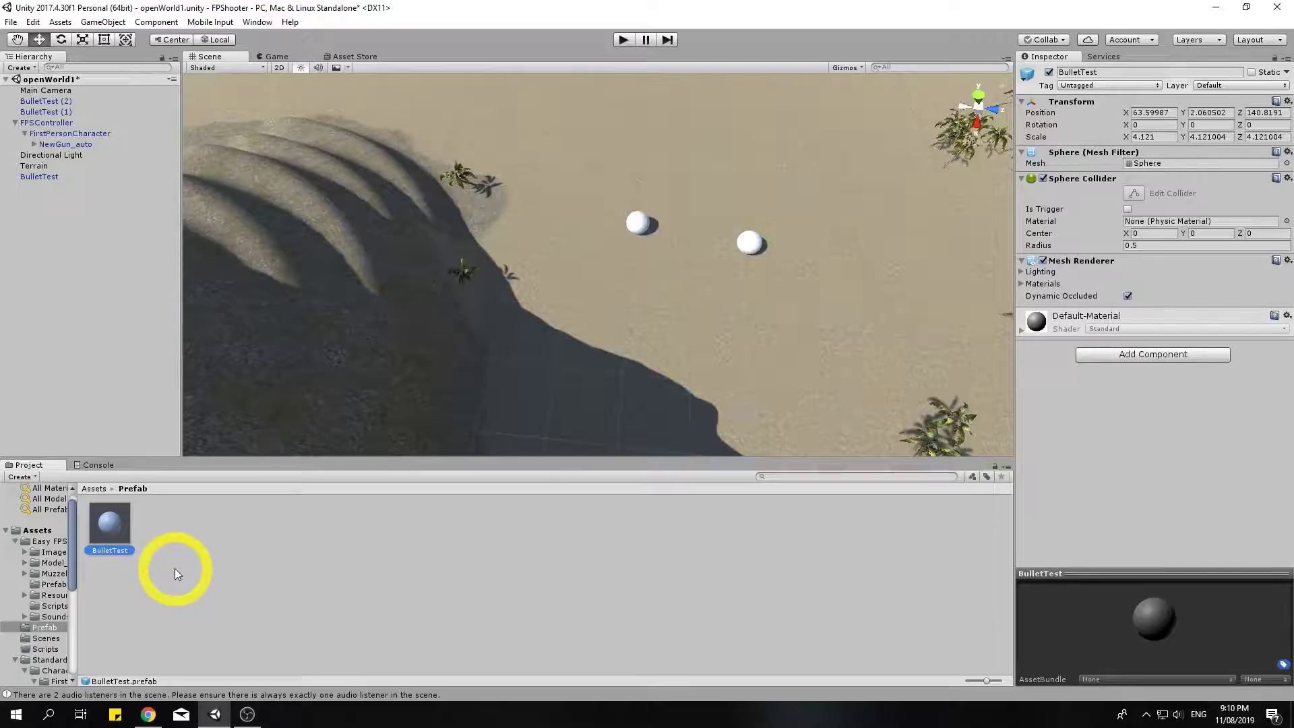